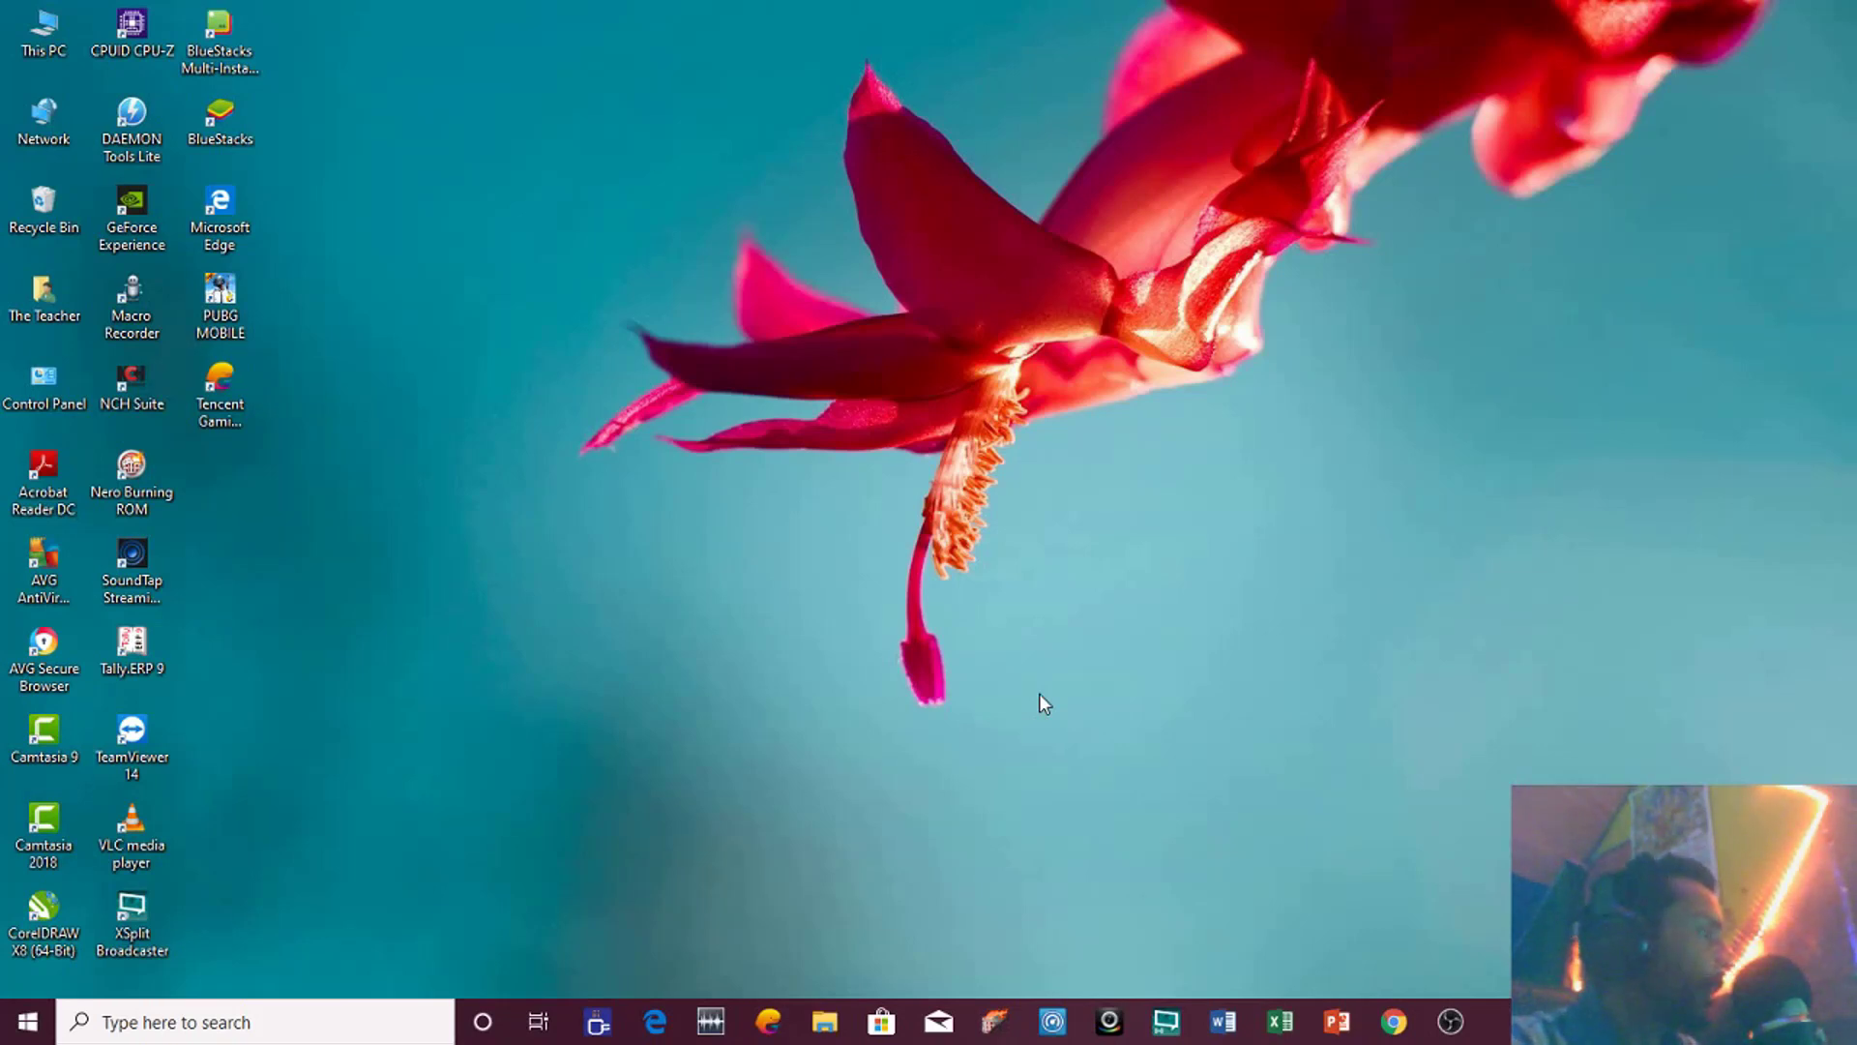
Bring up OBS Studio, select its Video Capture Device source and view the window maximized
{"action": "key", "text": "super+g"}
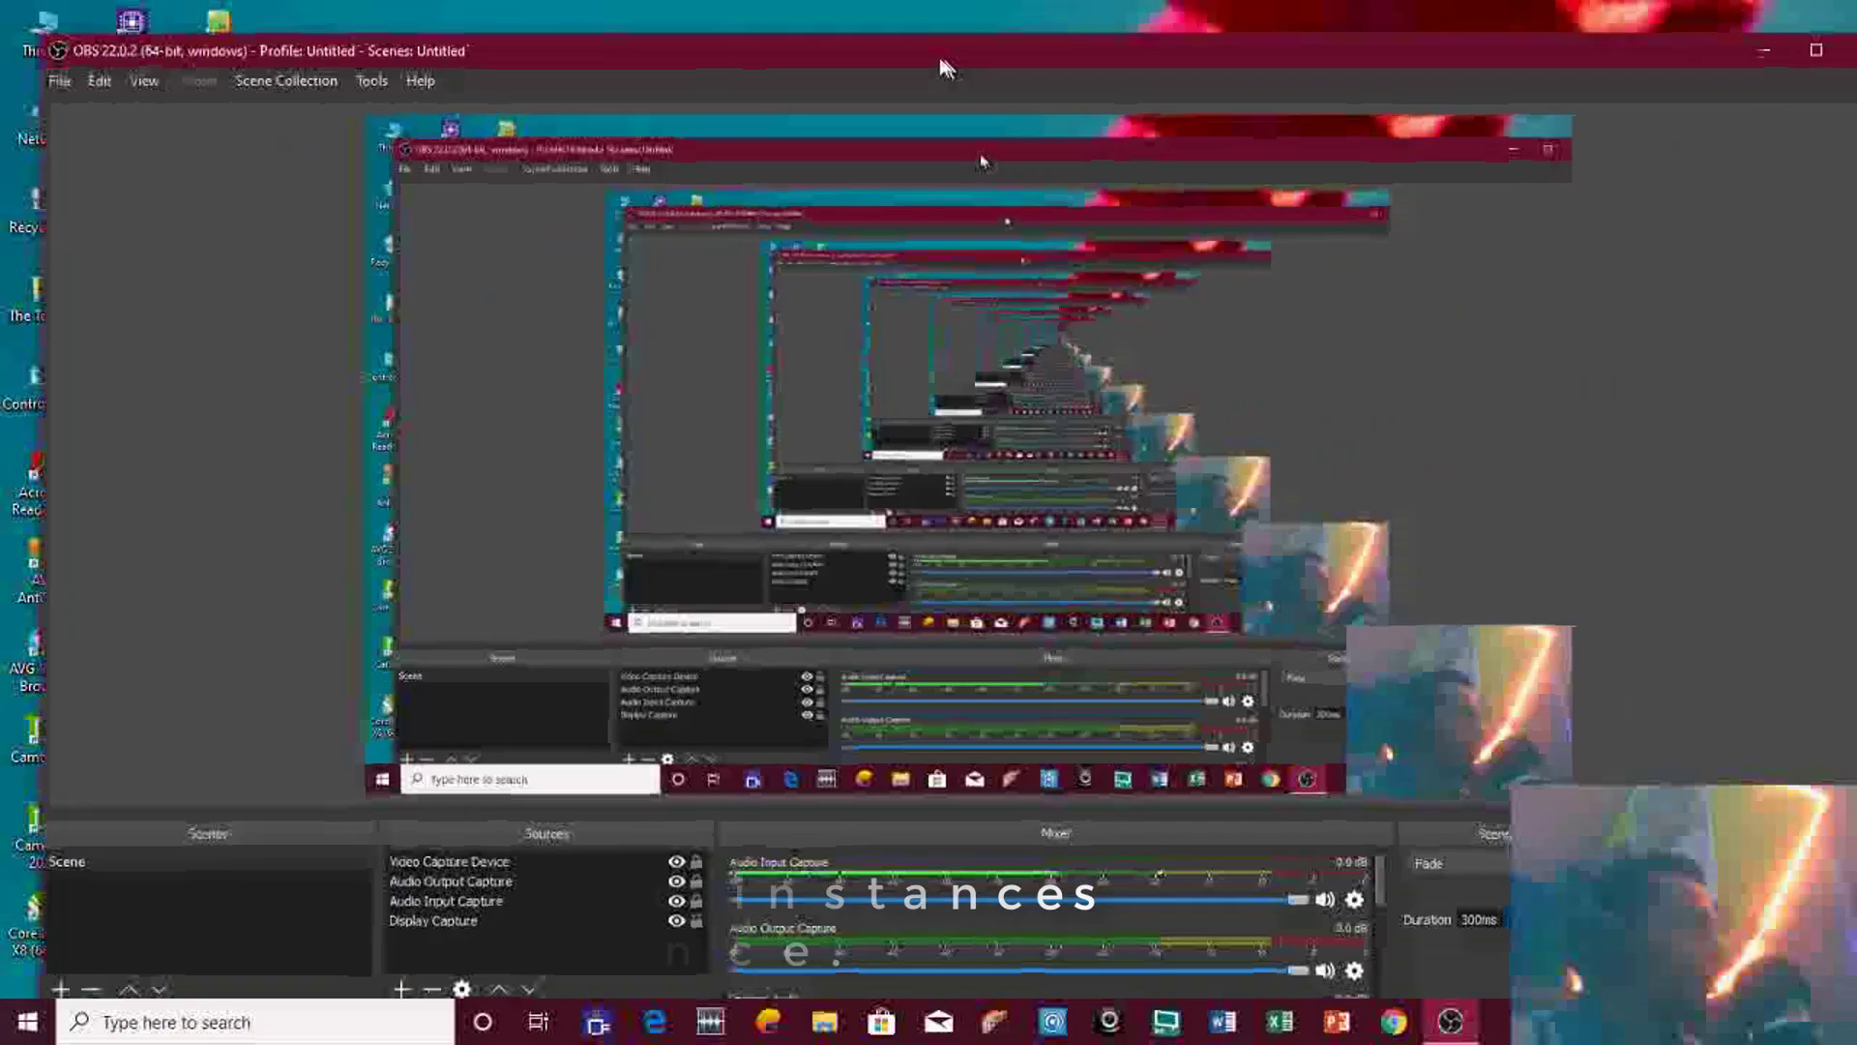
{"action": "mouse_move", "coordinate": [938, 68]}
{"action": "left_mouse_down"}
{"action": "mouse_move", "coordinate": [890, 50]}
{"action": "mouse_move", "coordinate": [1072, 73]}
{"action": "mouse_move", "coordinate": [1536, 50]}
{"action": "mouse_move", "coordinate": [1120, 124]}
{"action": "mouse_move", "coordinate": [890, 101]}
{"action": "mouse_move", "coordinate": [1288, 167]}
{"action": "mouse_move", "coordinate": [1112, 166]}
{"action": "mouse_move", "coordinate": [859, 103]}
{"action": "mouse_move", "coordinate": [959, 62]}
{"action": "left_mouse_up"}
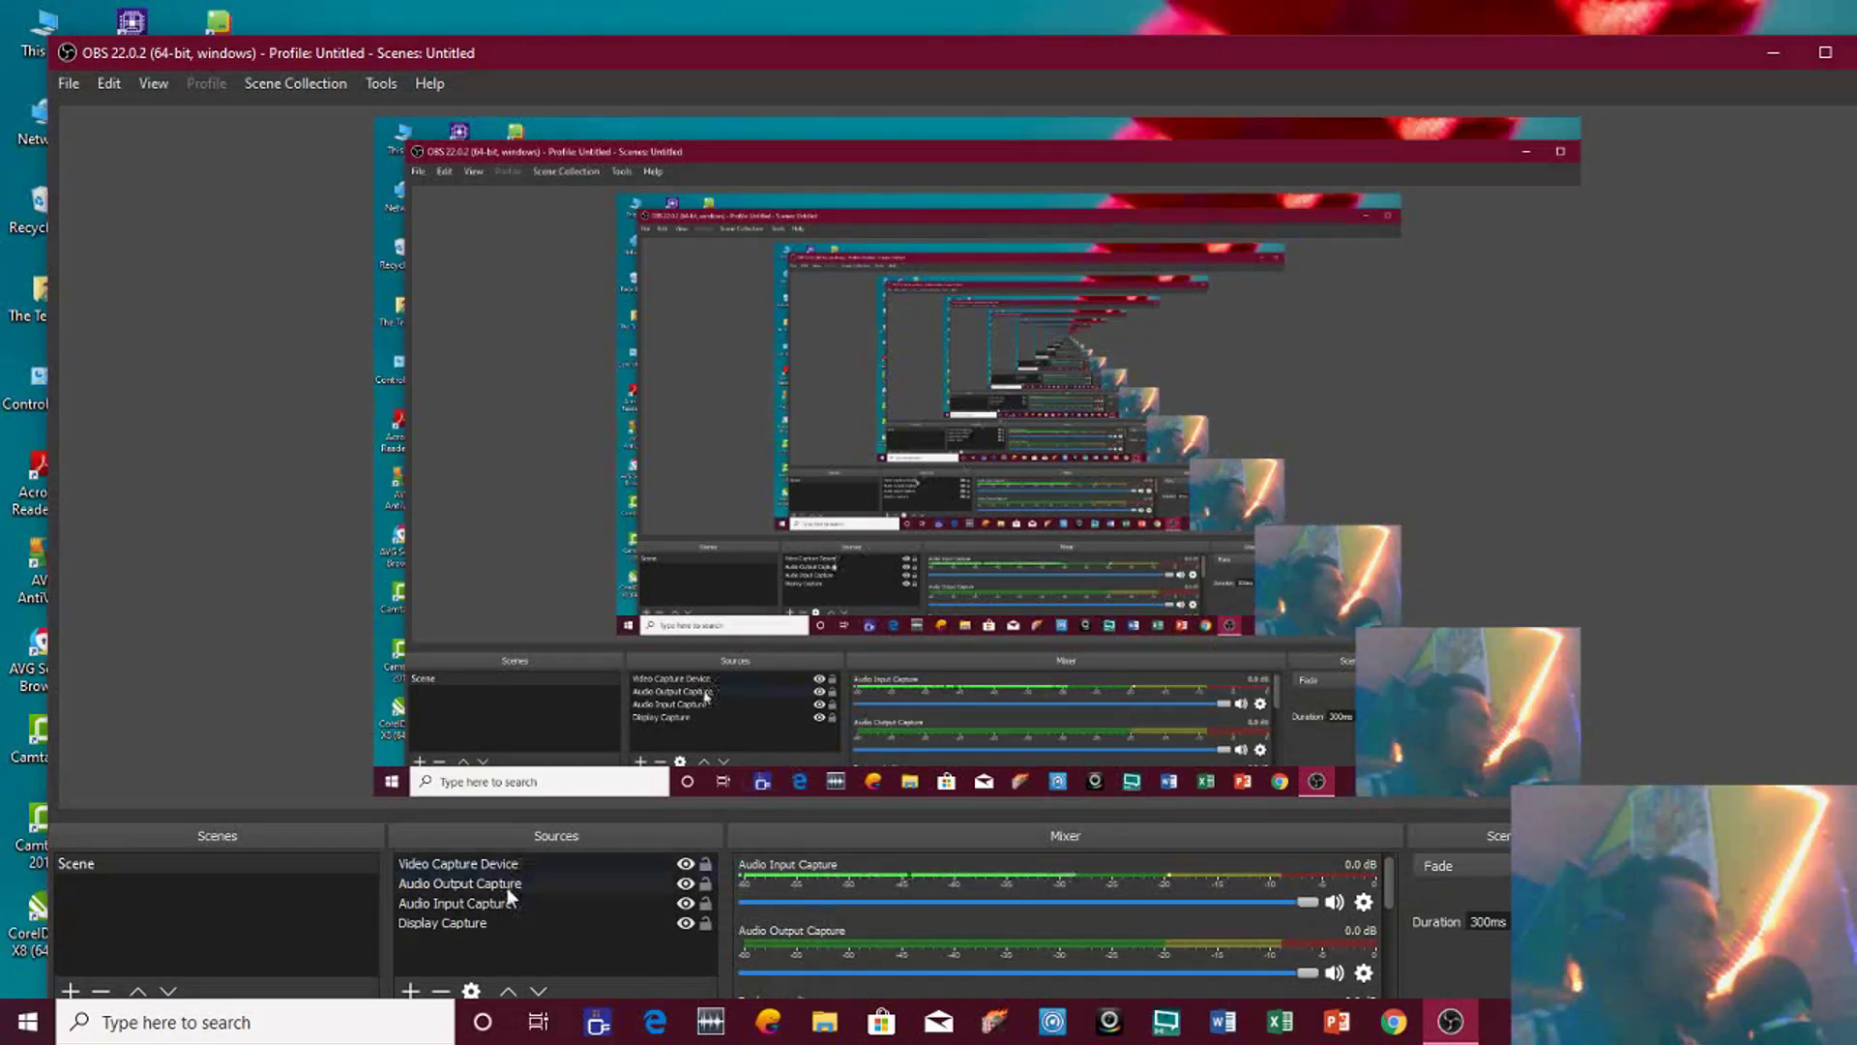
{"action": "left_click", "coordinate": [445, 864]}
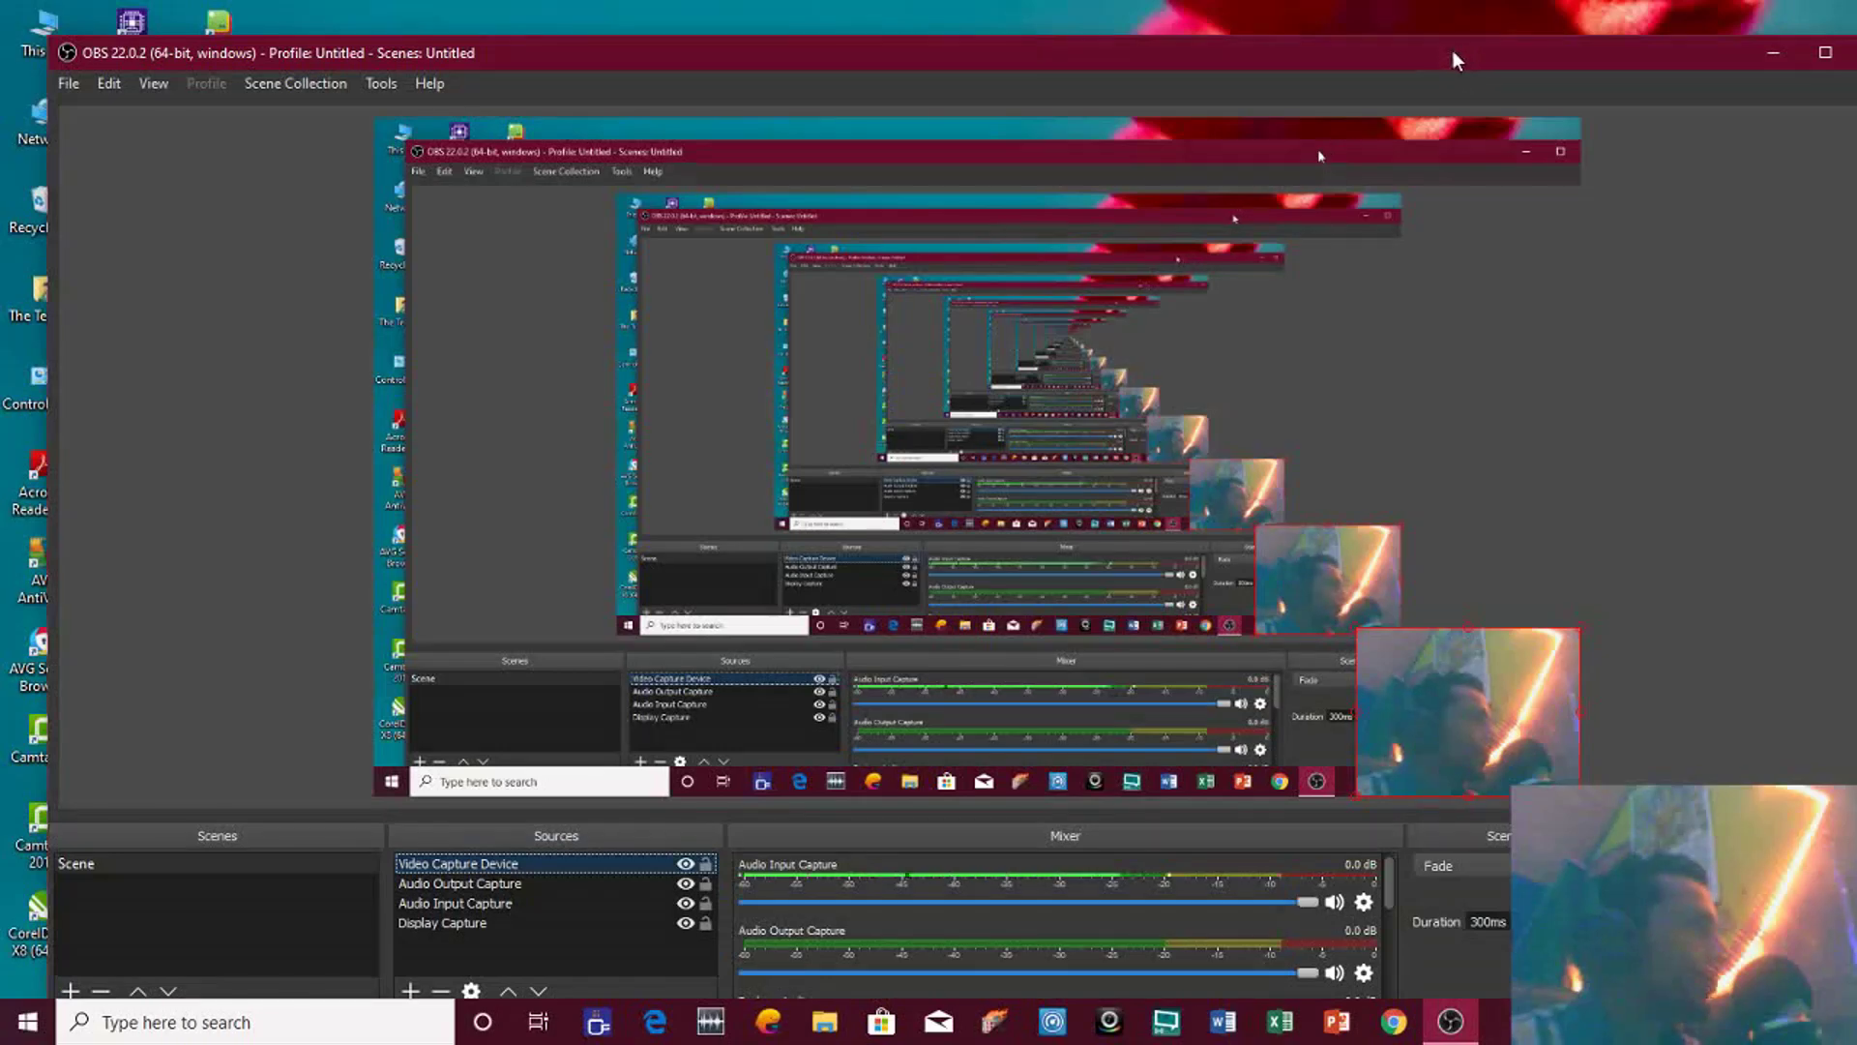
{"action": "double_click", "coordinate": [1517, 64]}
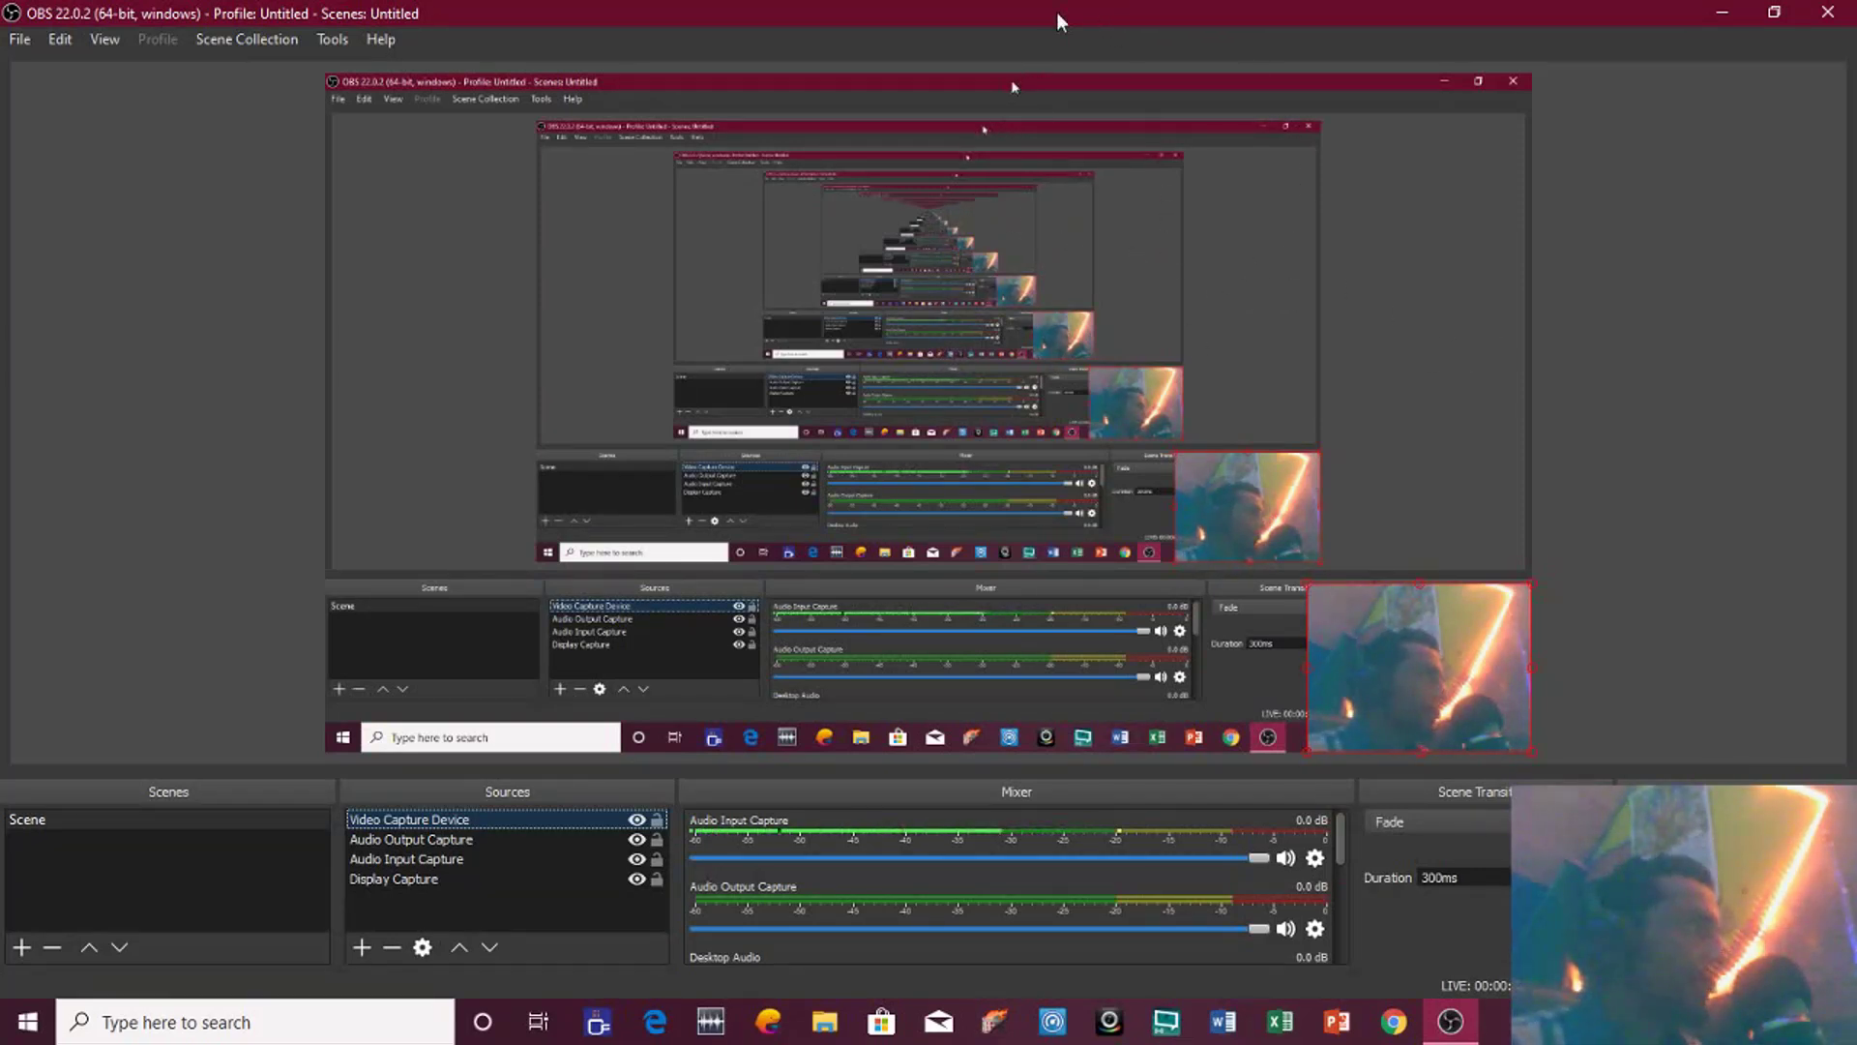
{"action": "left_click_drag", "start_coordinate": [1058, 17], "coordinate": [1477, 144]}
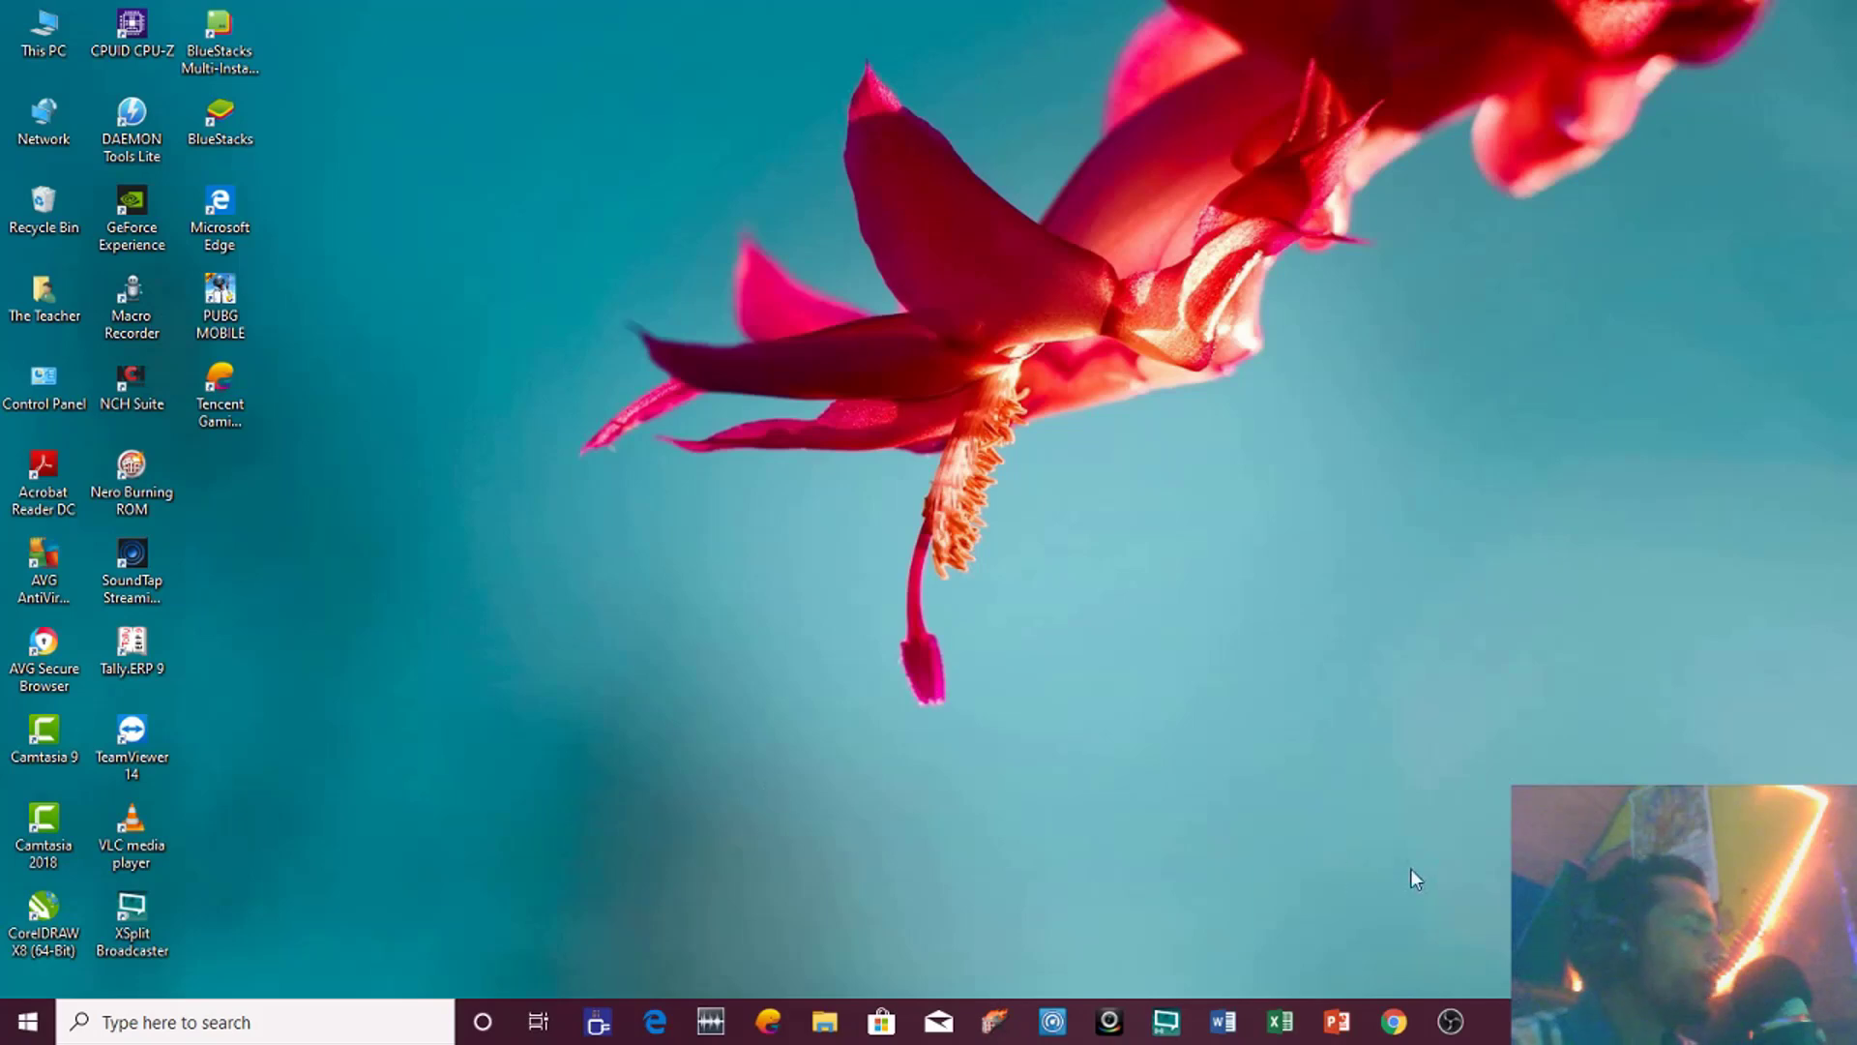
Open Camtasia Recorder 9 and set the custom recording area to 720p HD (1280x720)
{"action": "left_click", "coordinate": [8, 1021]}
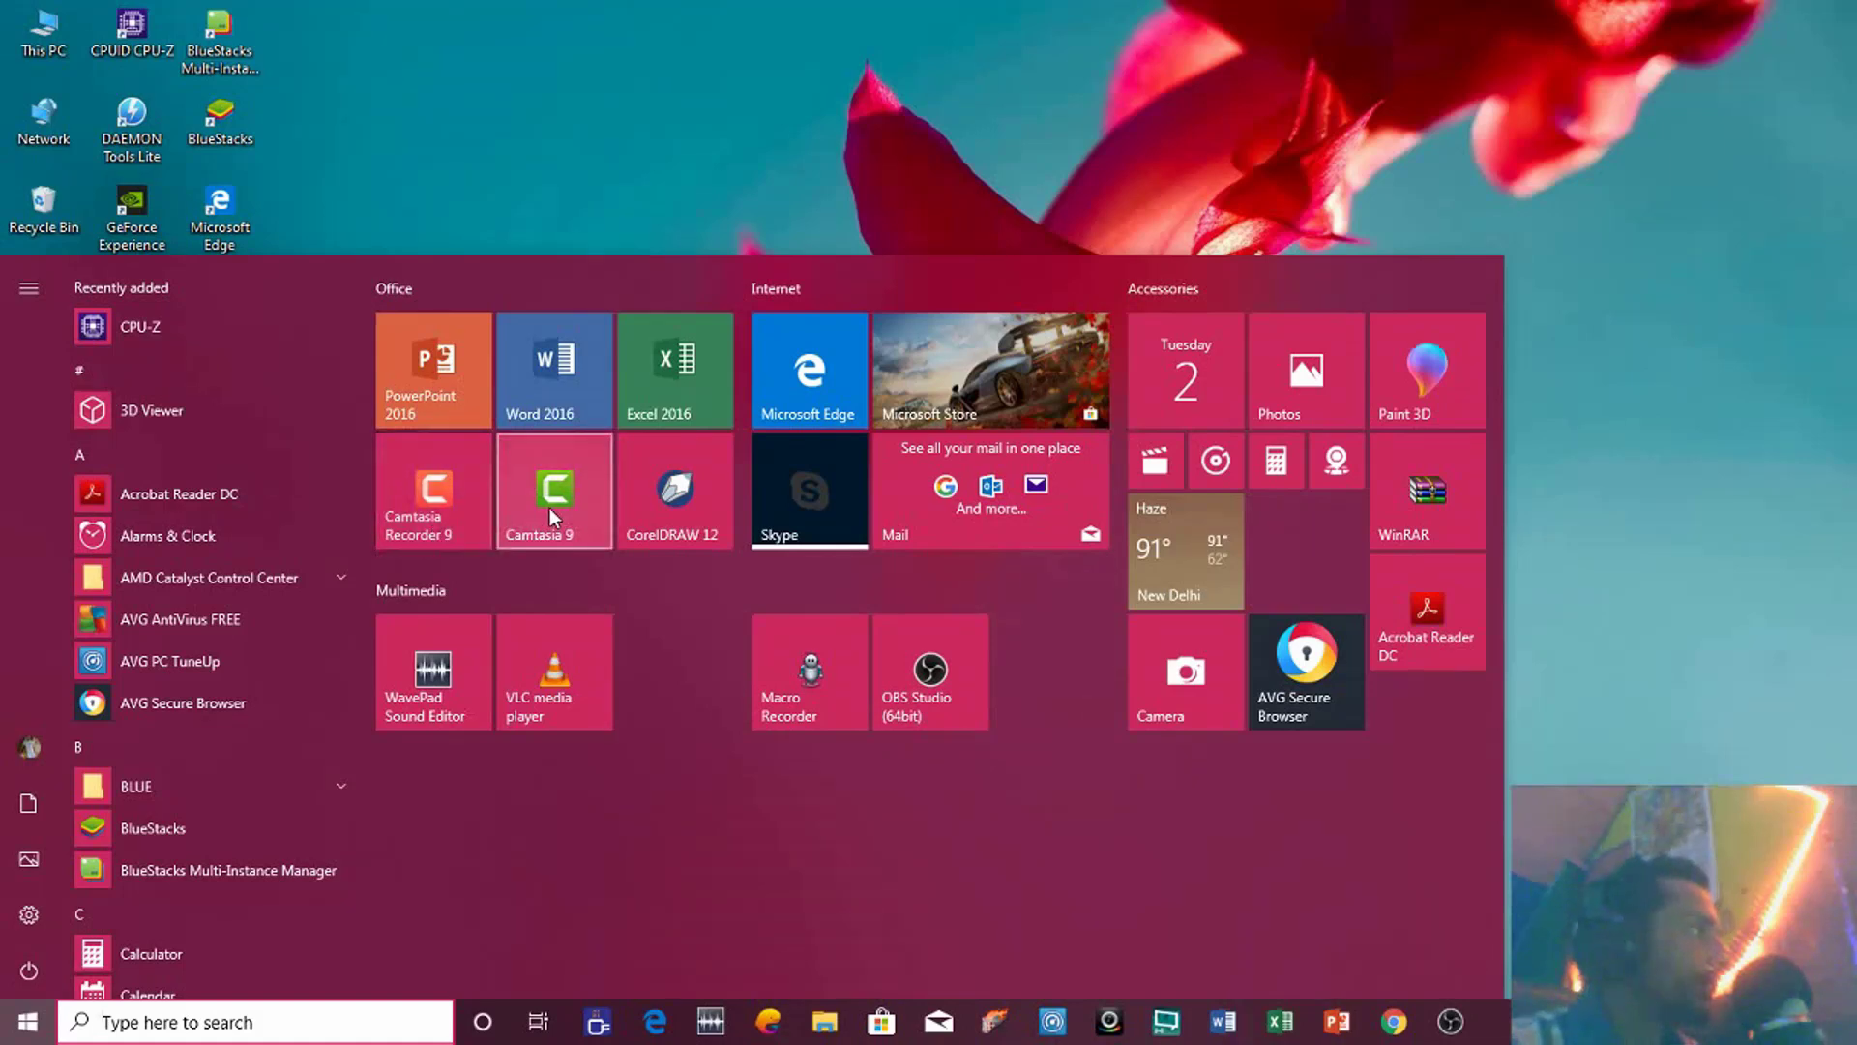
{"action": "left_click", "coordinate": [449, 501]}
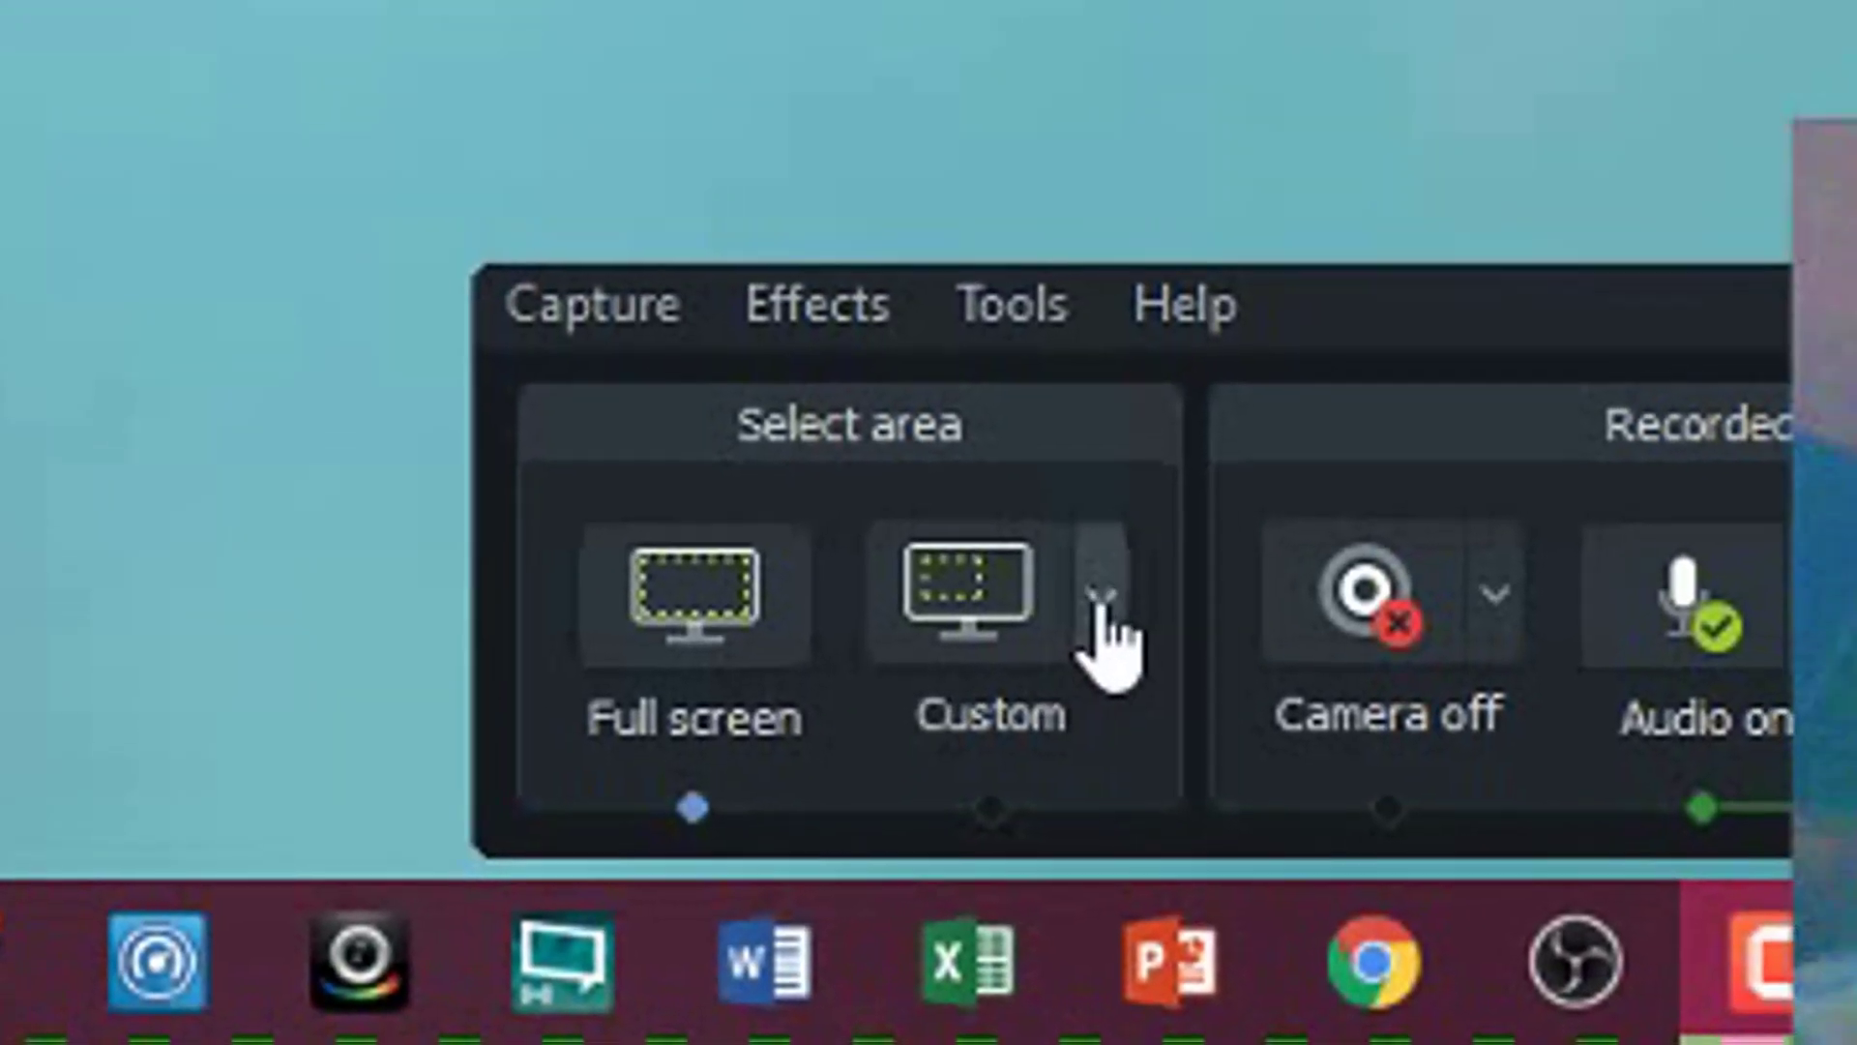
{"action": "left_click", "coordinate": [1174, 569]}
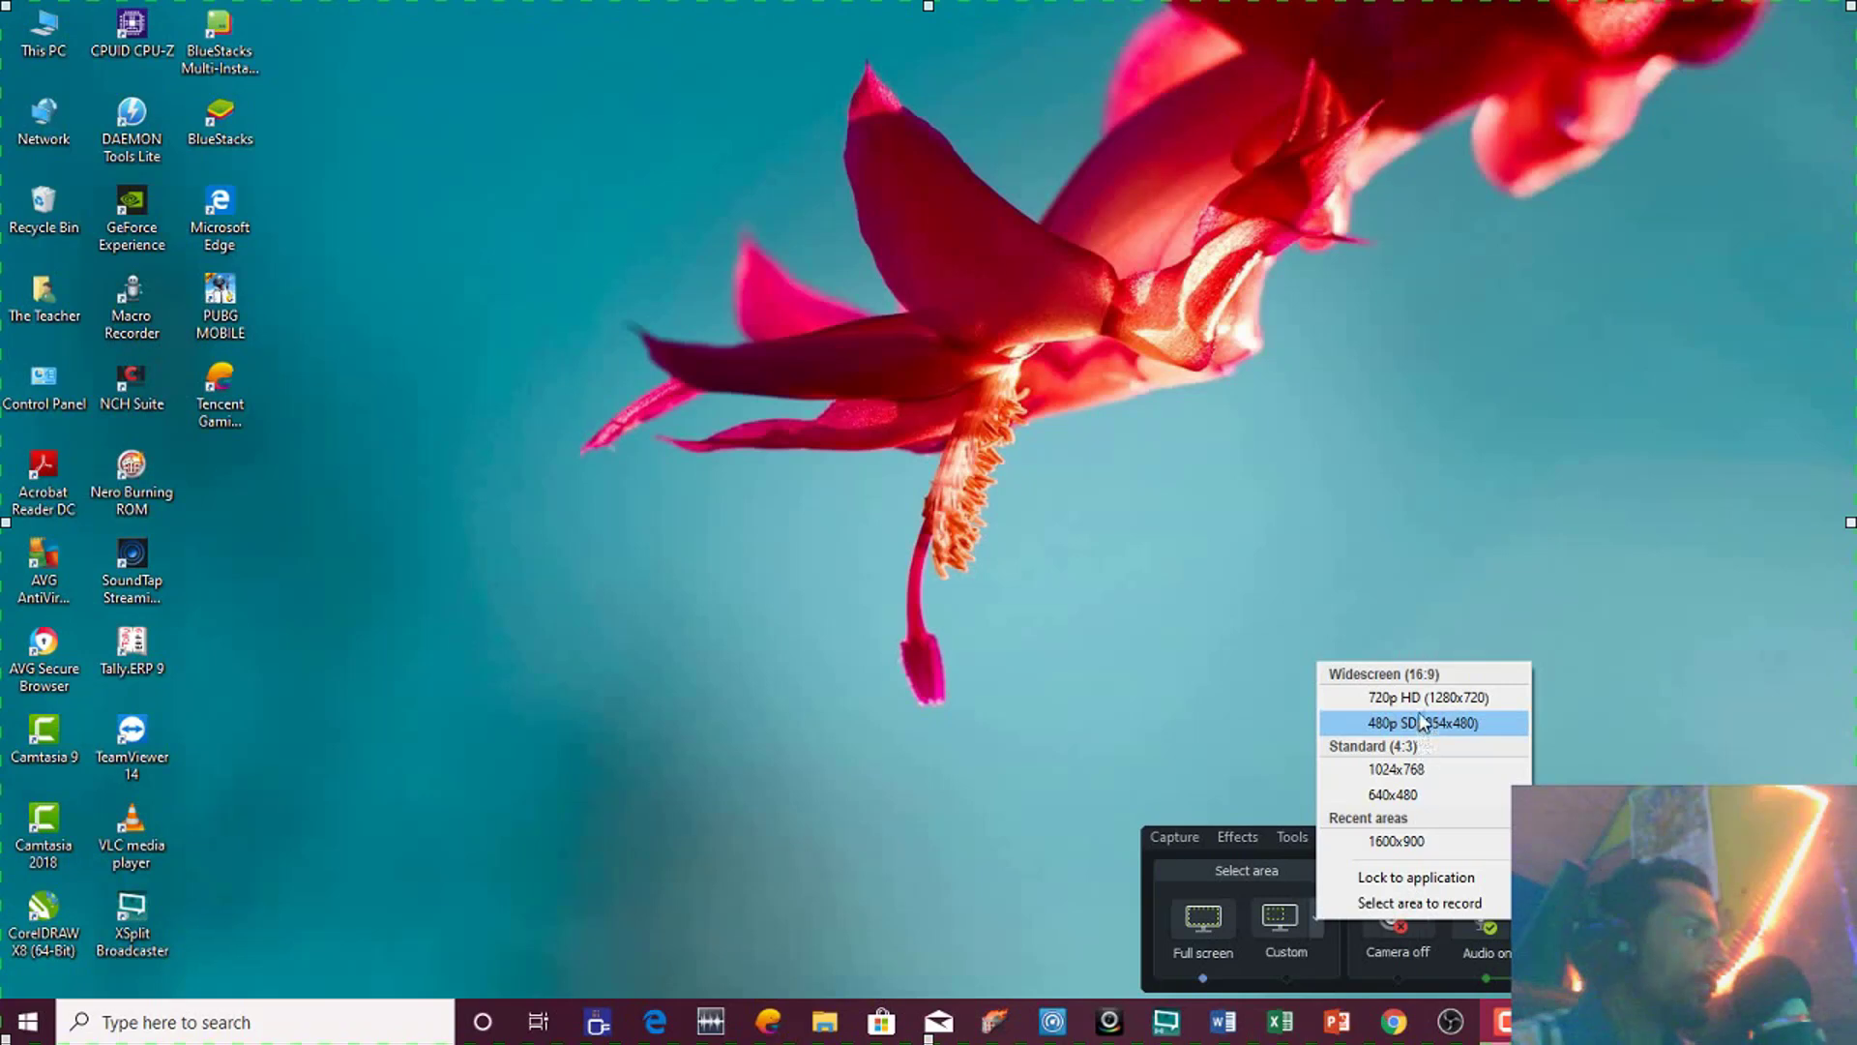
{"action": "left_click", "coordinate": [1420, 699]}
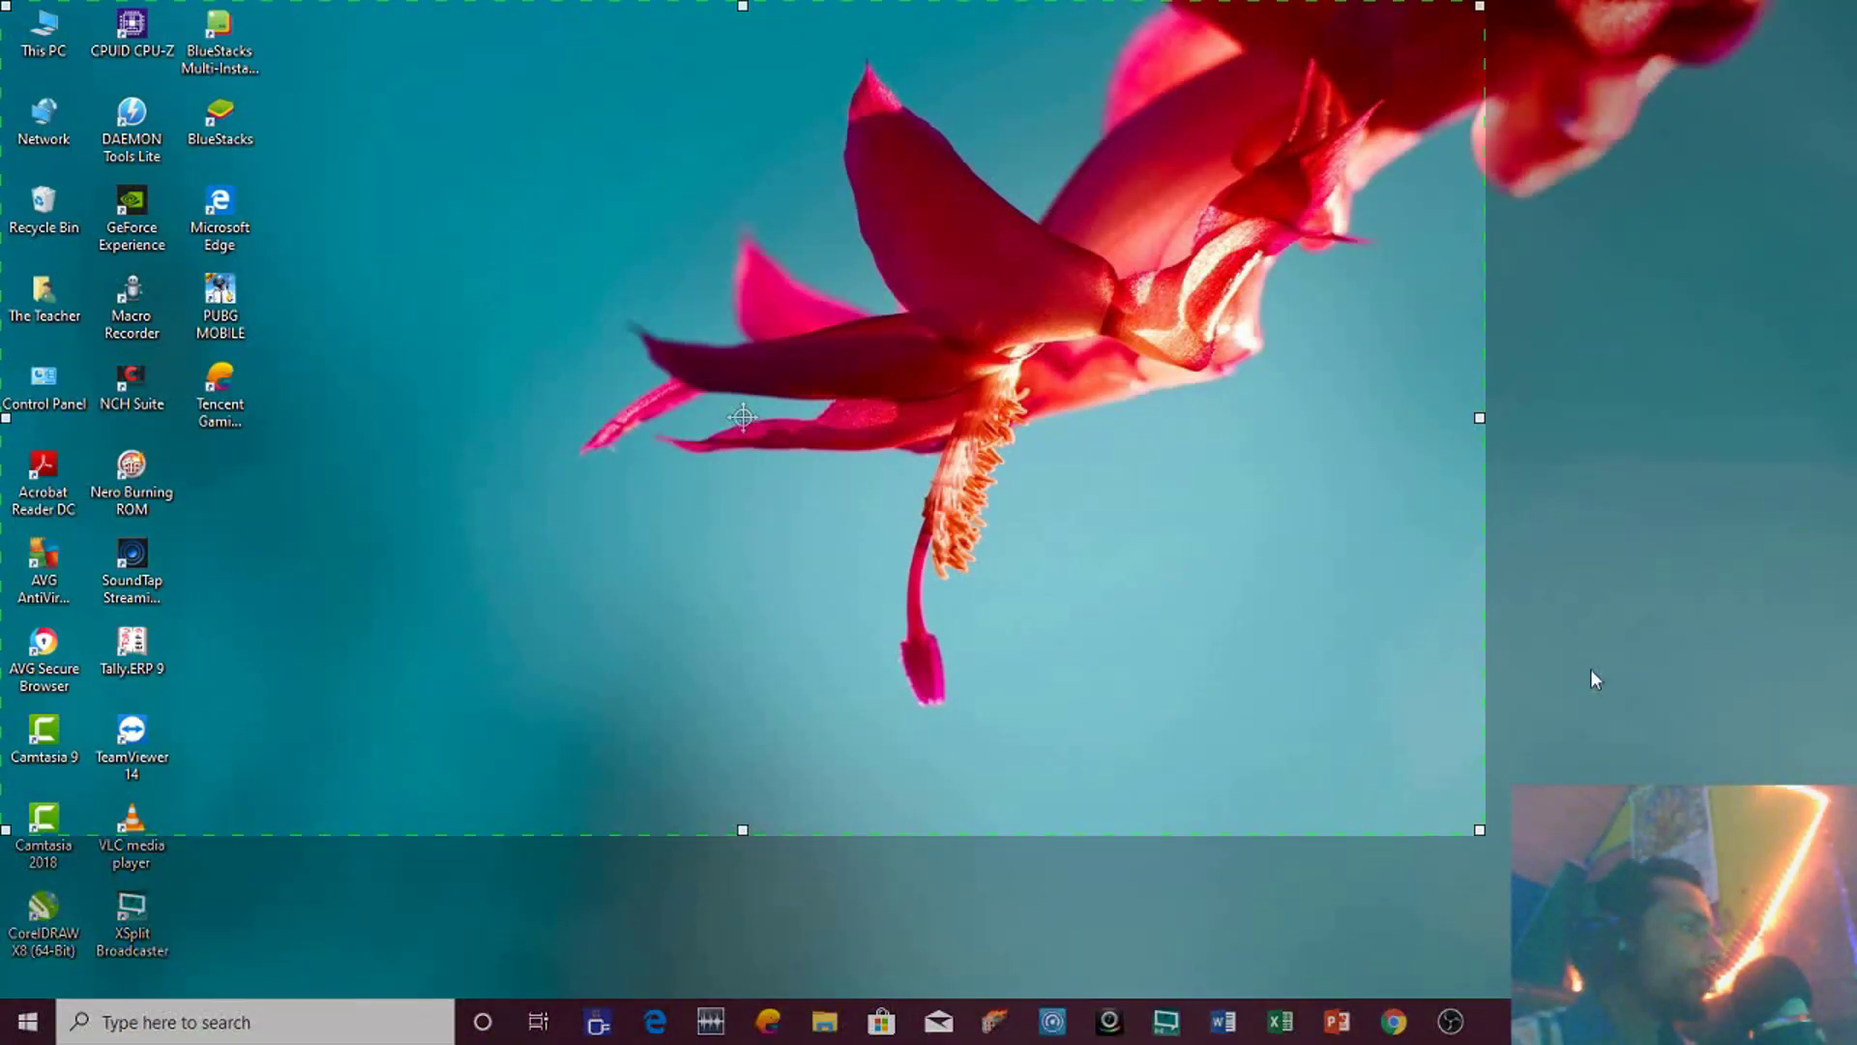
{"action": "left_click_drag", "start_coordinate": [1518, 362], "coordinate": [1159, 643]}
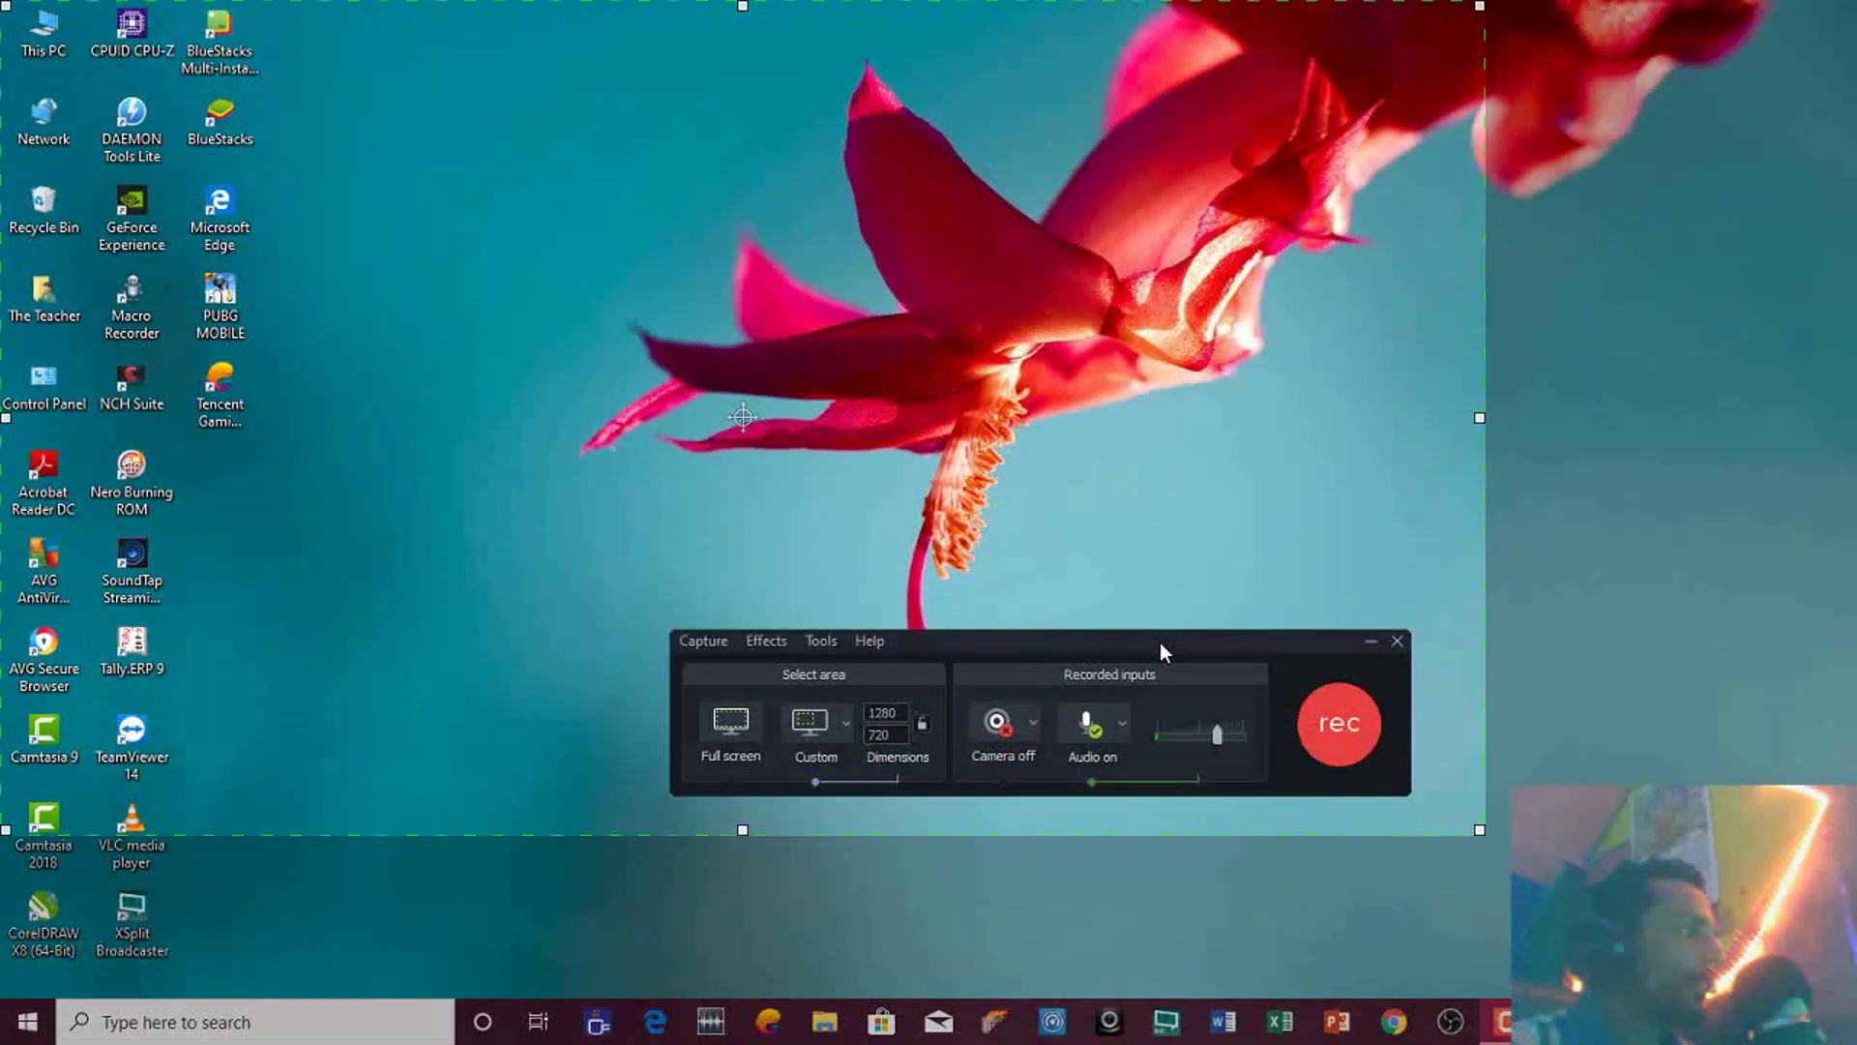
Set the recording area to full screen and turn on Lock to application
{"action": "left_click", "coordinate": [848, 725]}
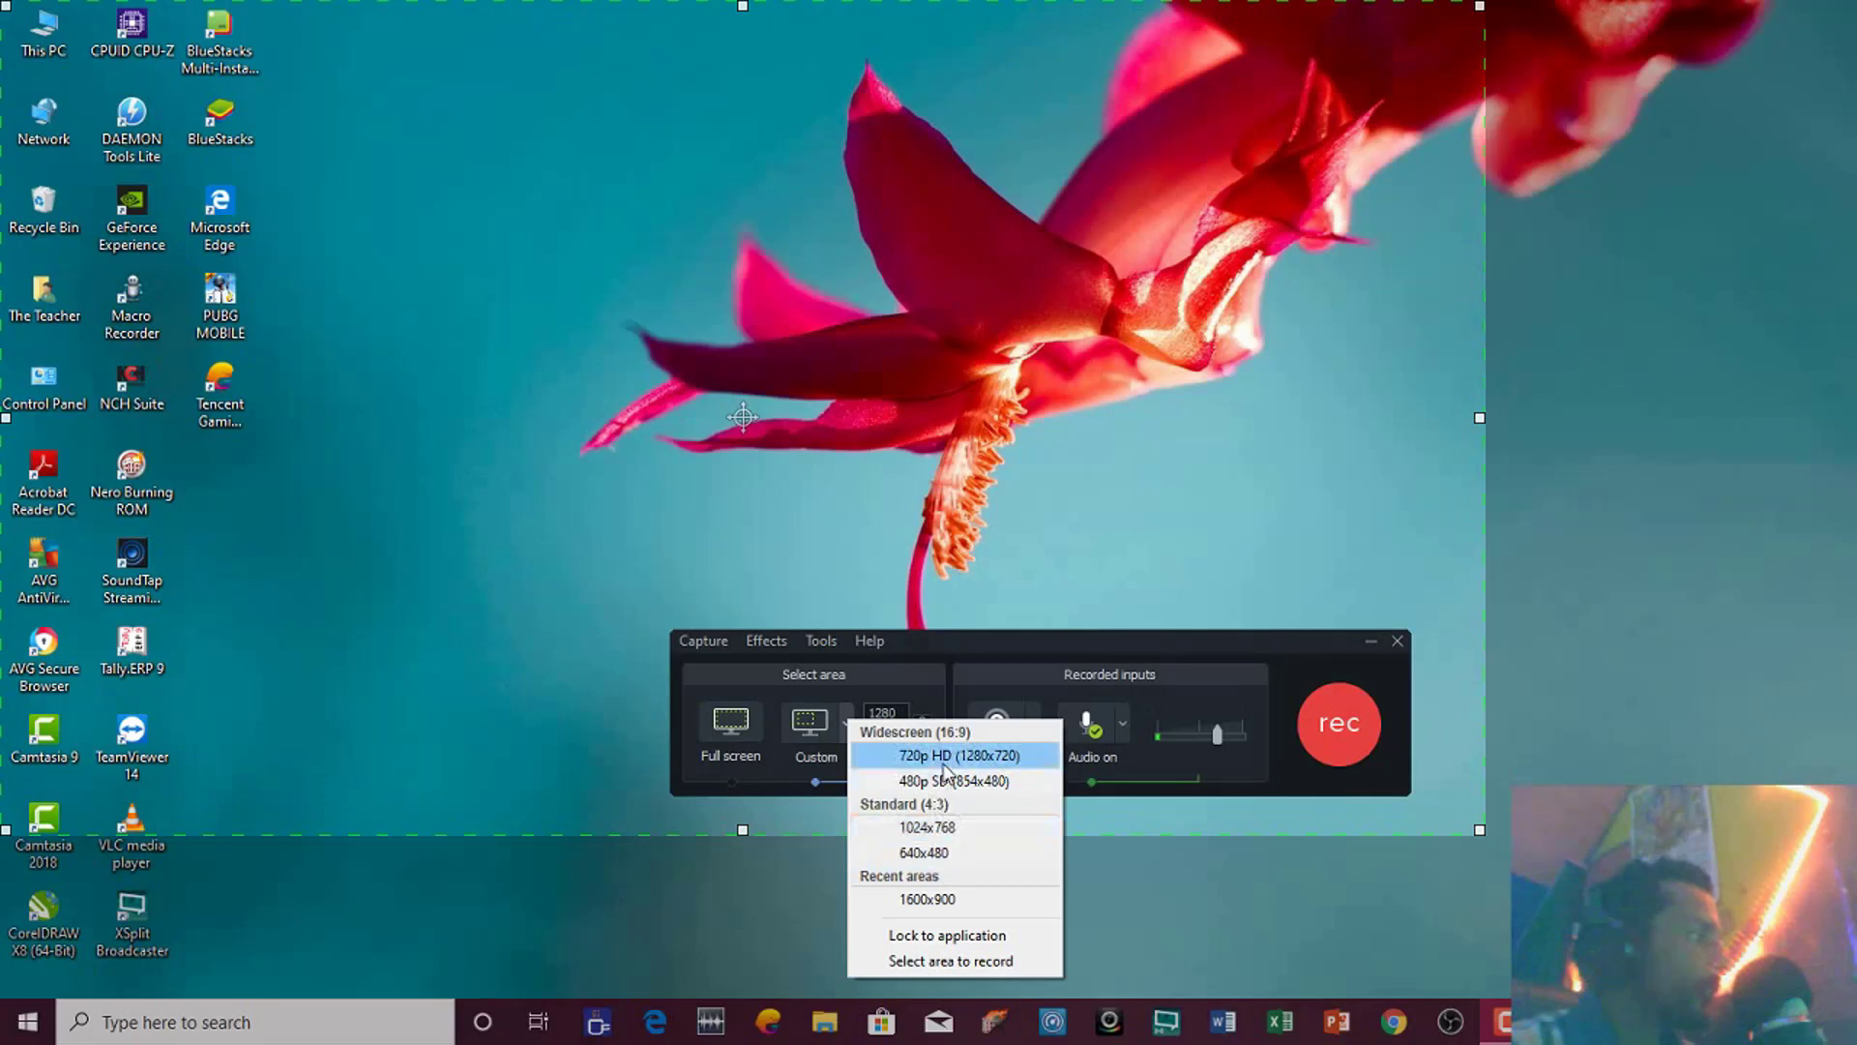
{"action": "left_click", "coordinate": [915, 936]}
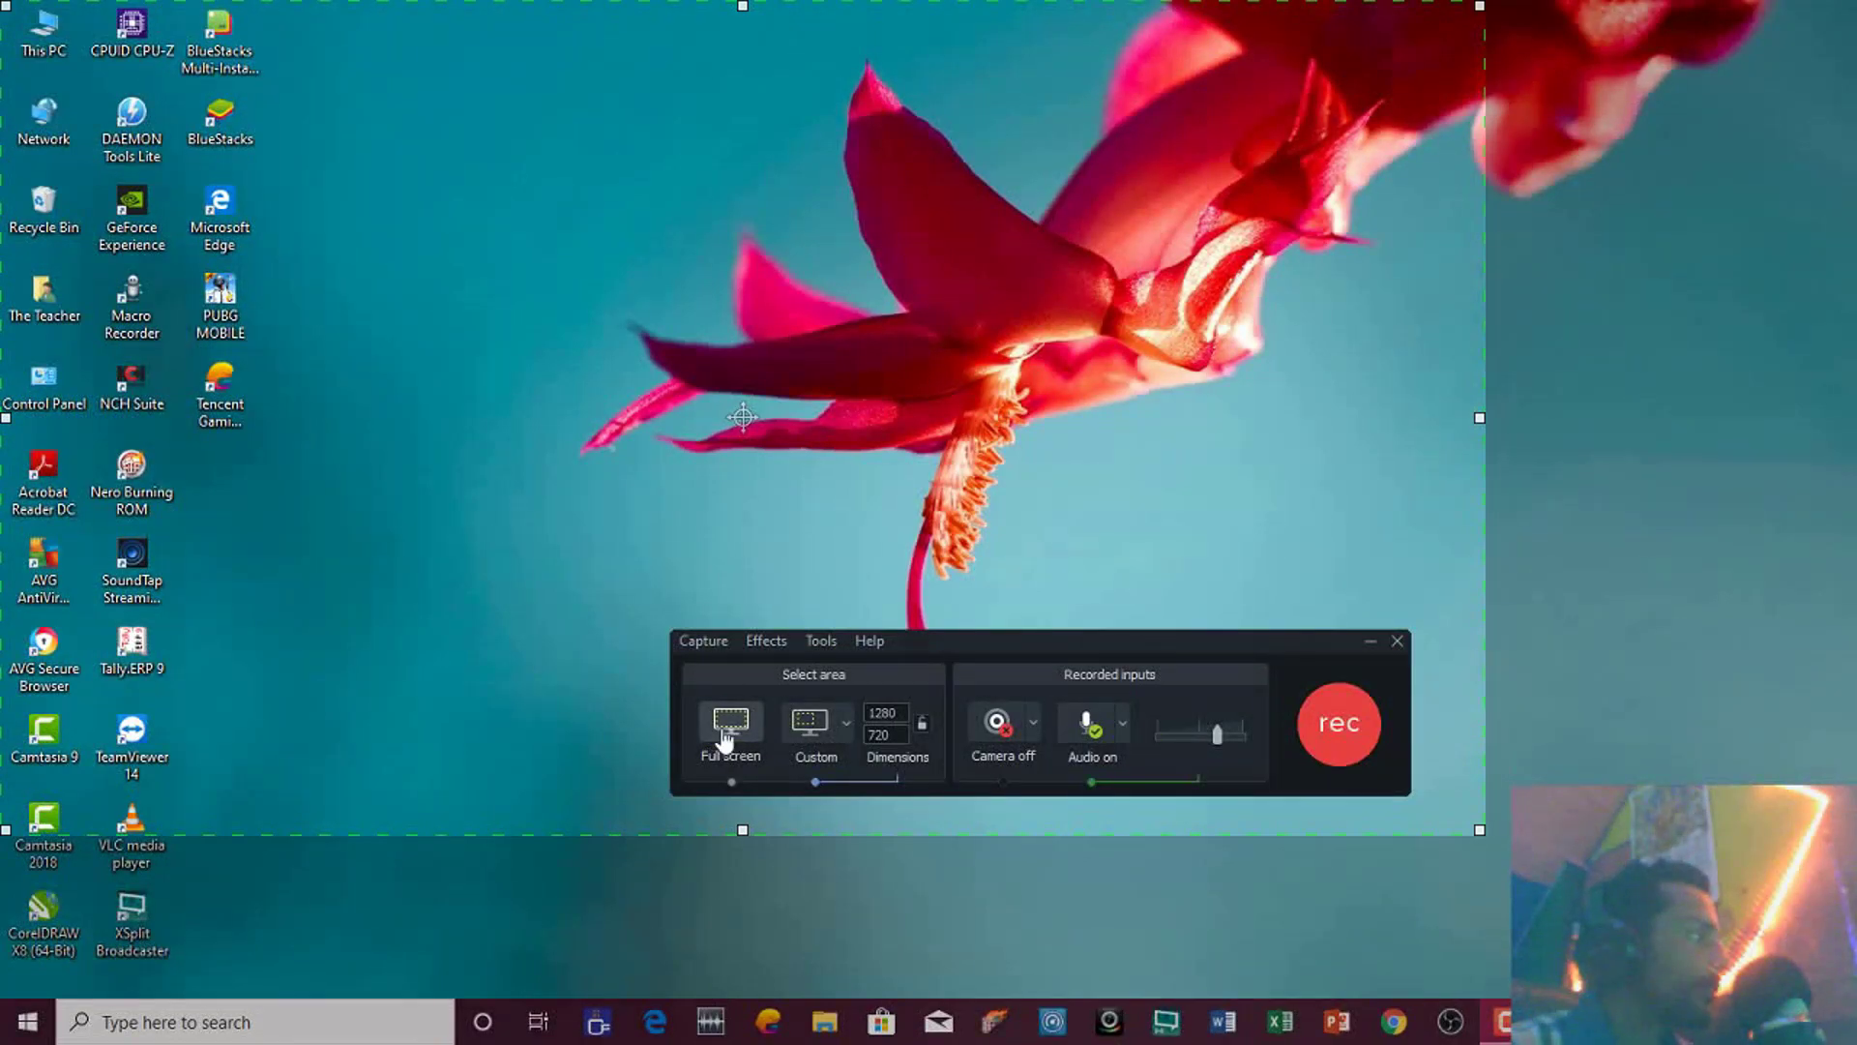
{"action": "left_click", "coordinate": [721, 738]}
{"action": "left_click", "coordinate": [929, 733]}
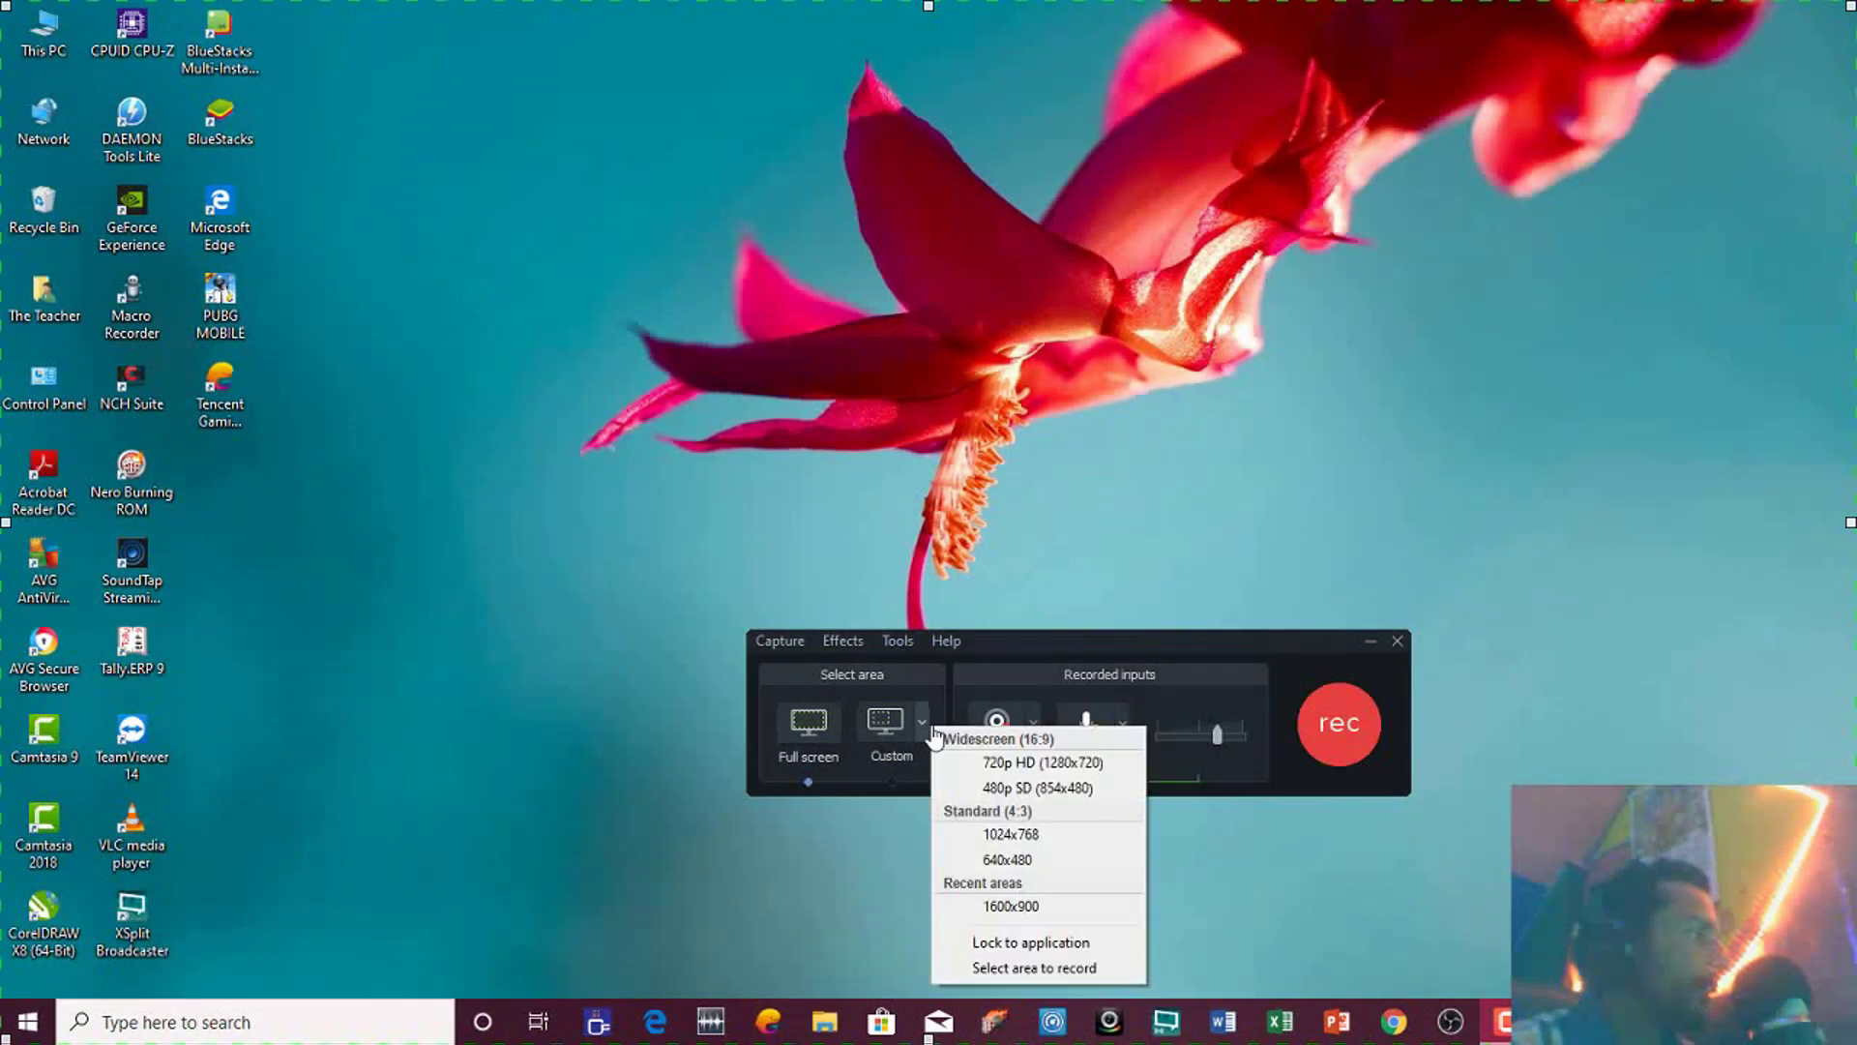
{"action": "left_click", "coordinate": [989, 943]}
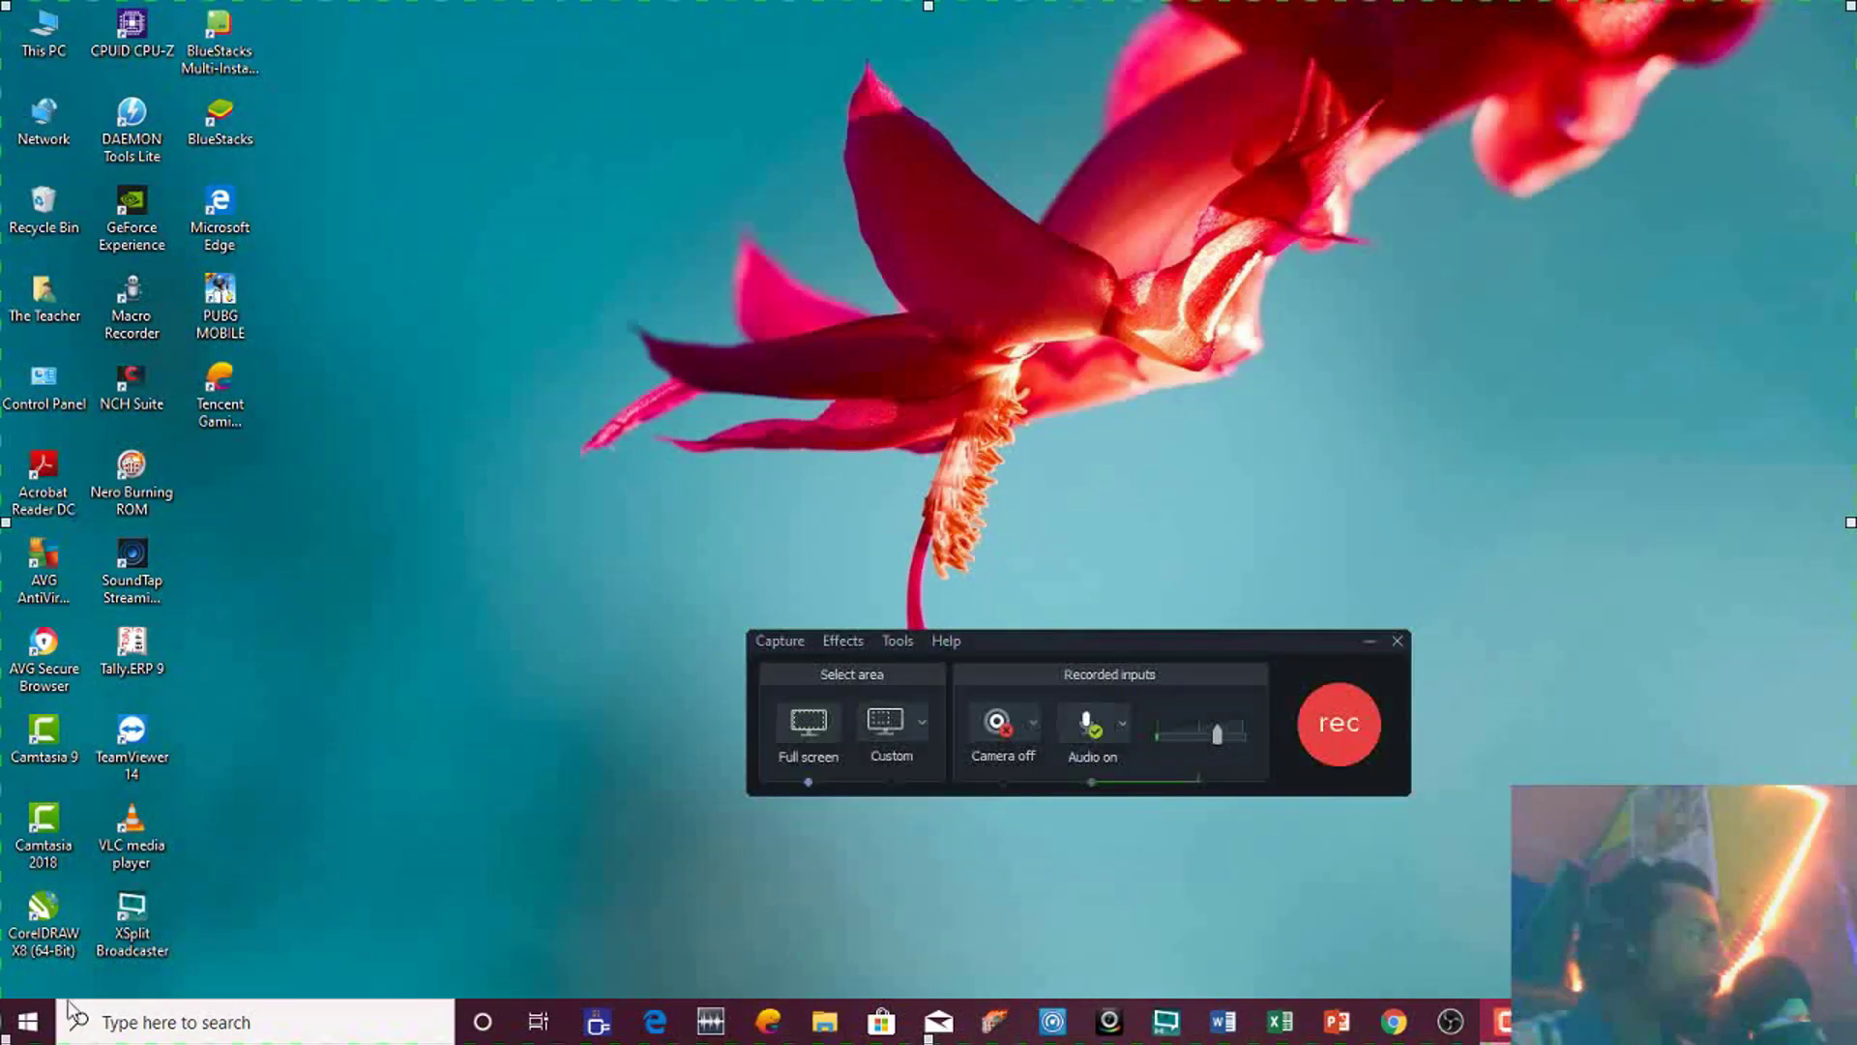
Open Word 2016 and create a blank document behind the recorder
{"action": "left_click", "coordinate": [17, 1031]}
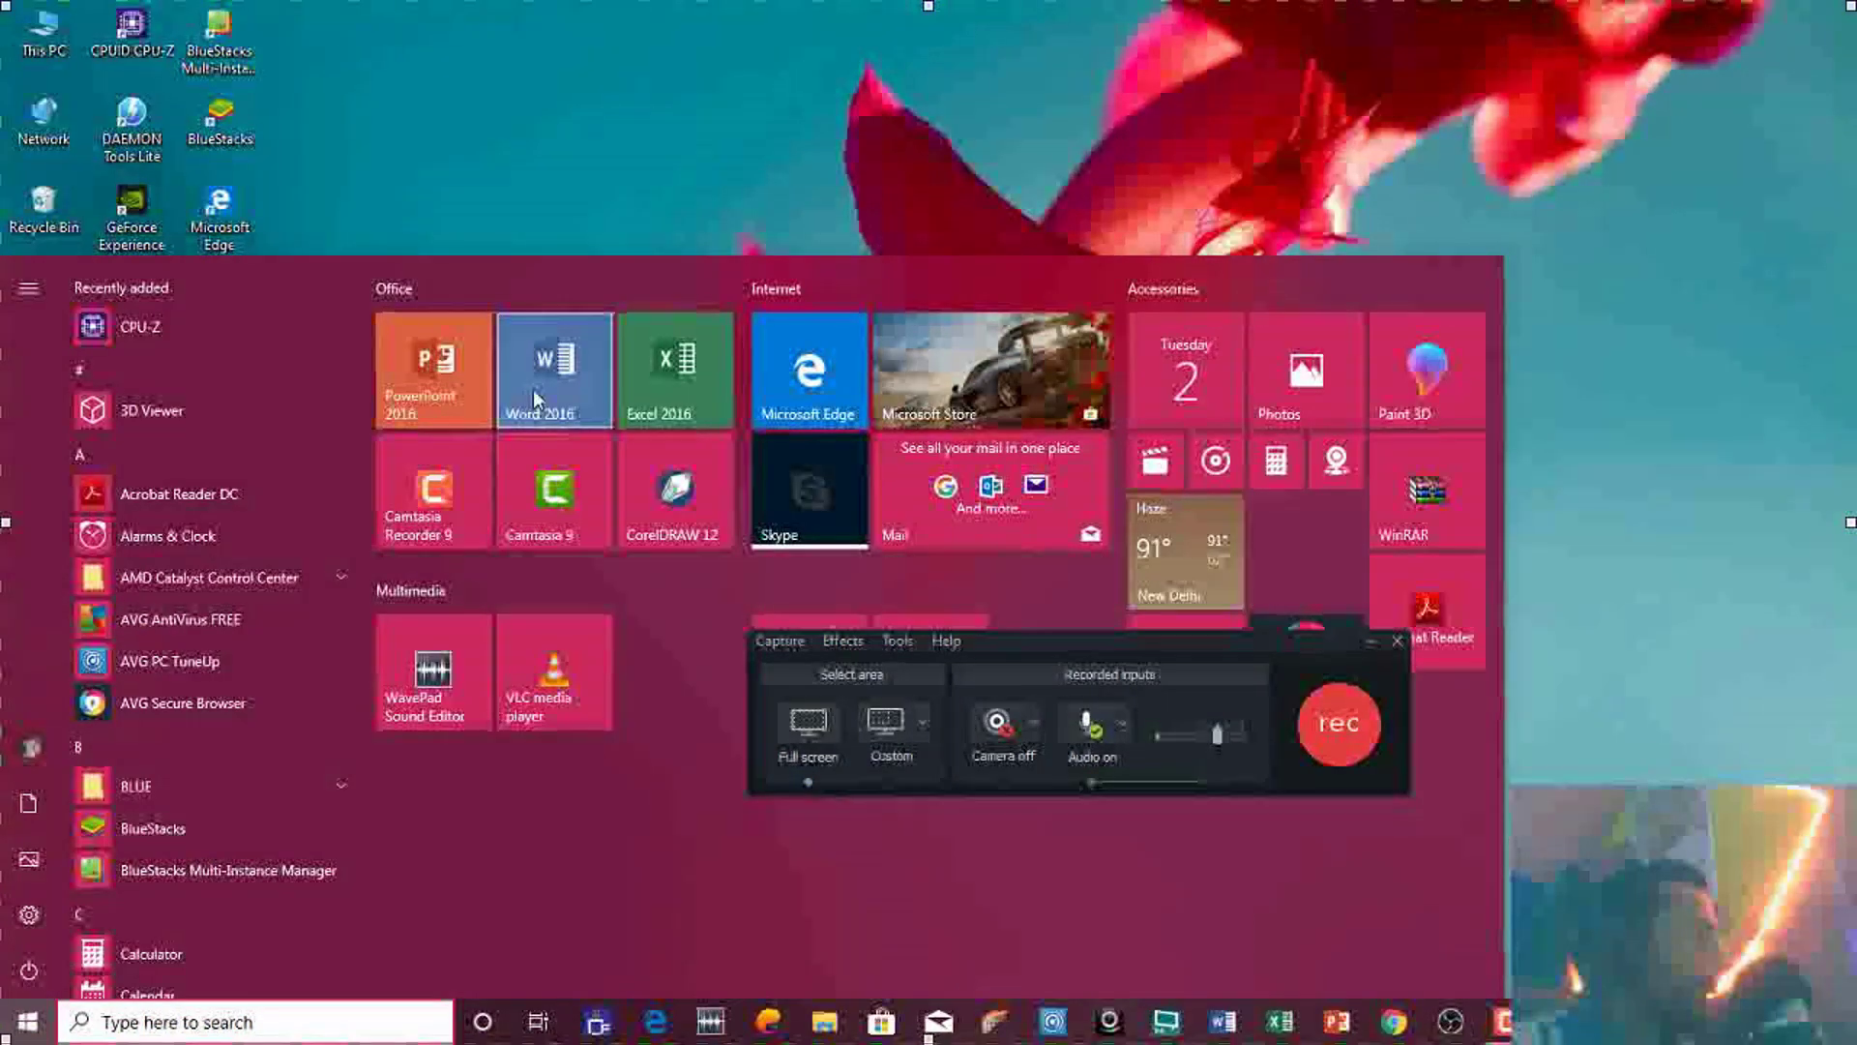
{"action": "left_click", "coordinate": [542, 404]}
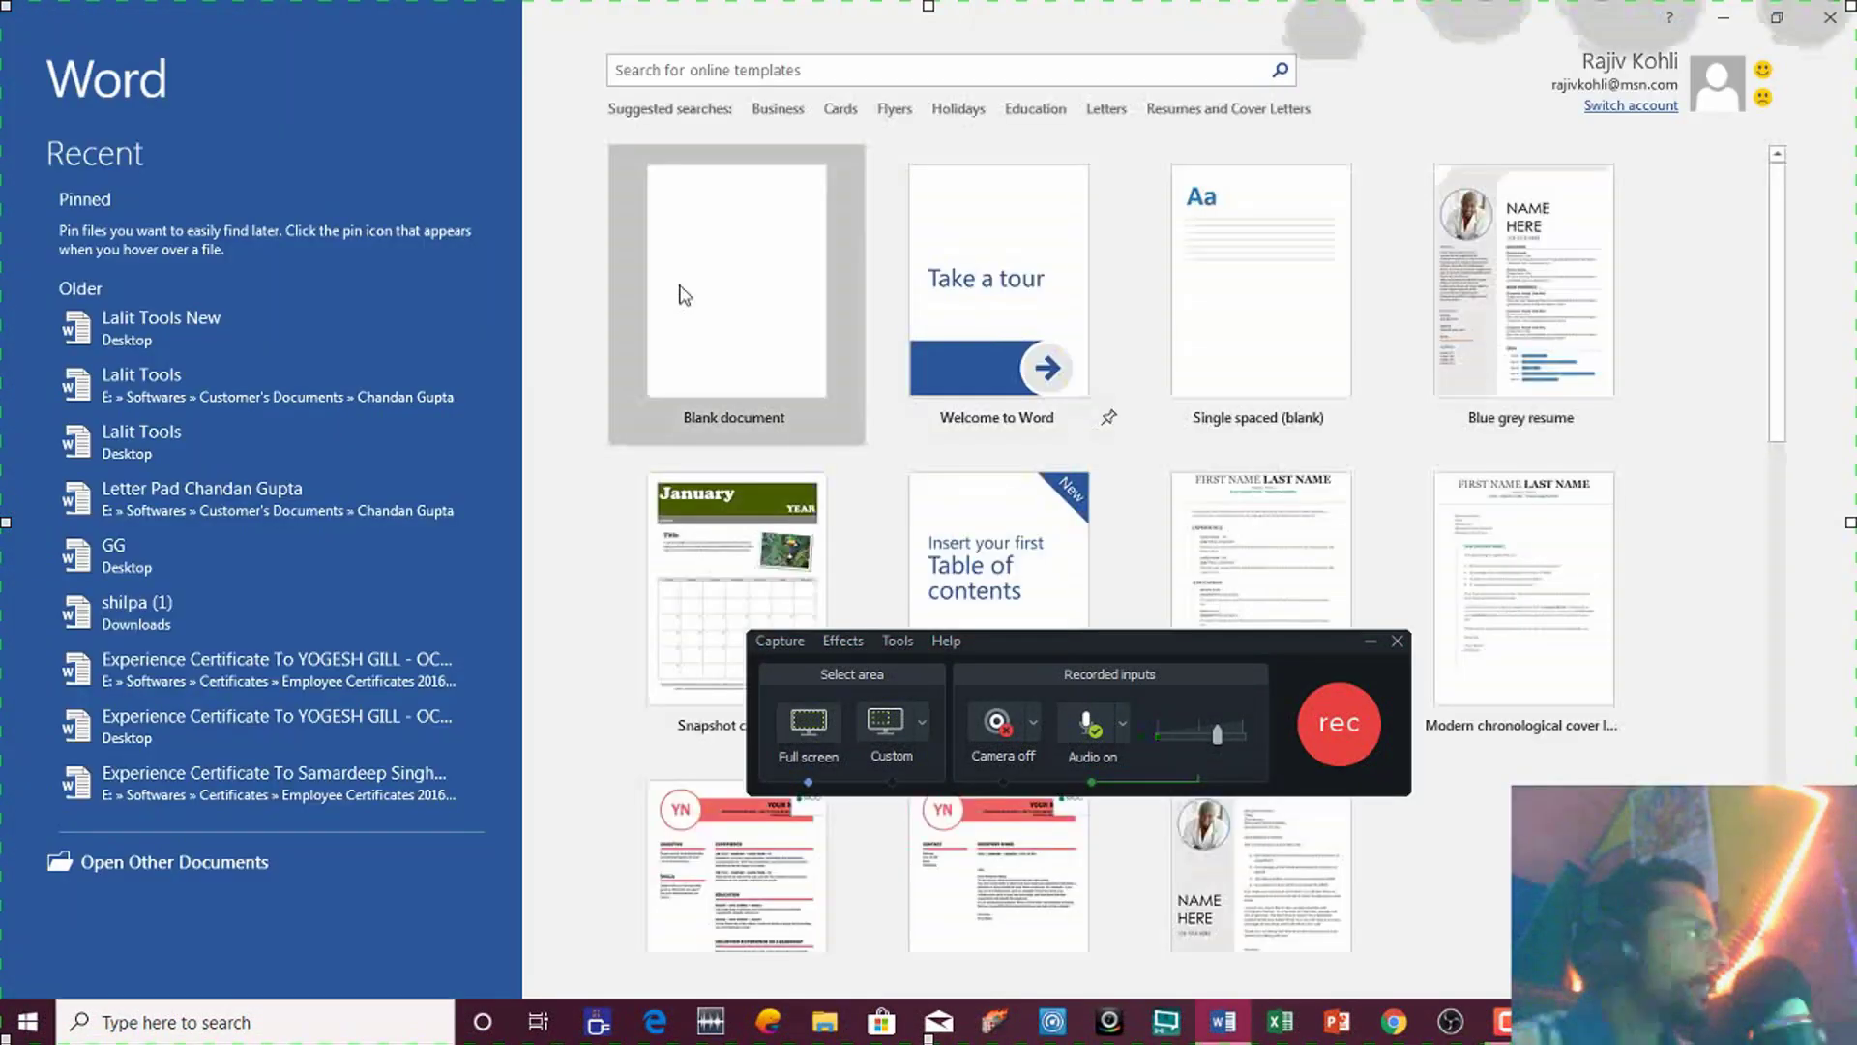
{"action": "left_click", "coordinate": [684, 295]}
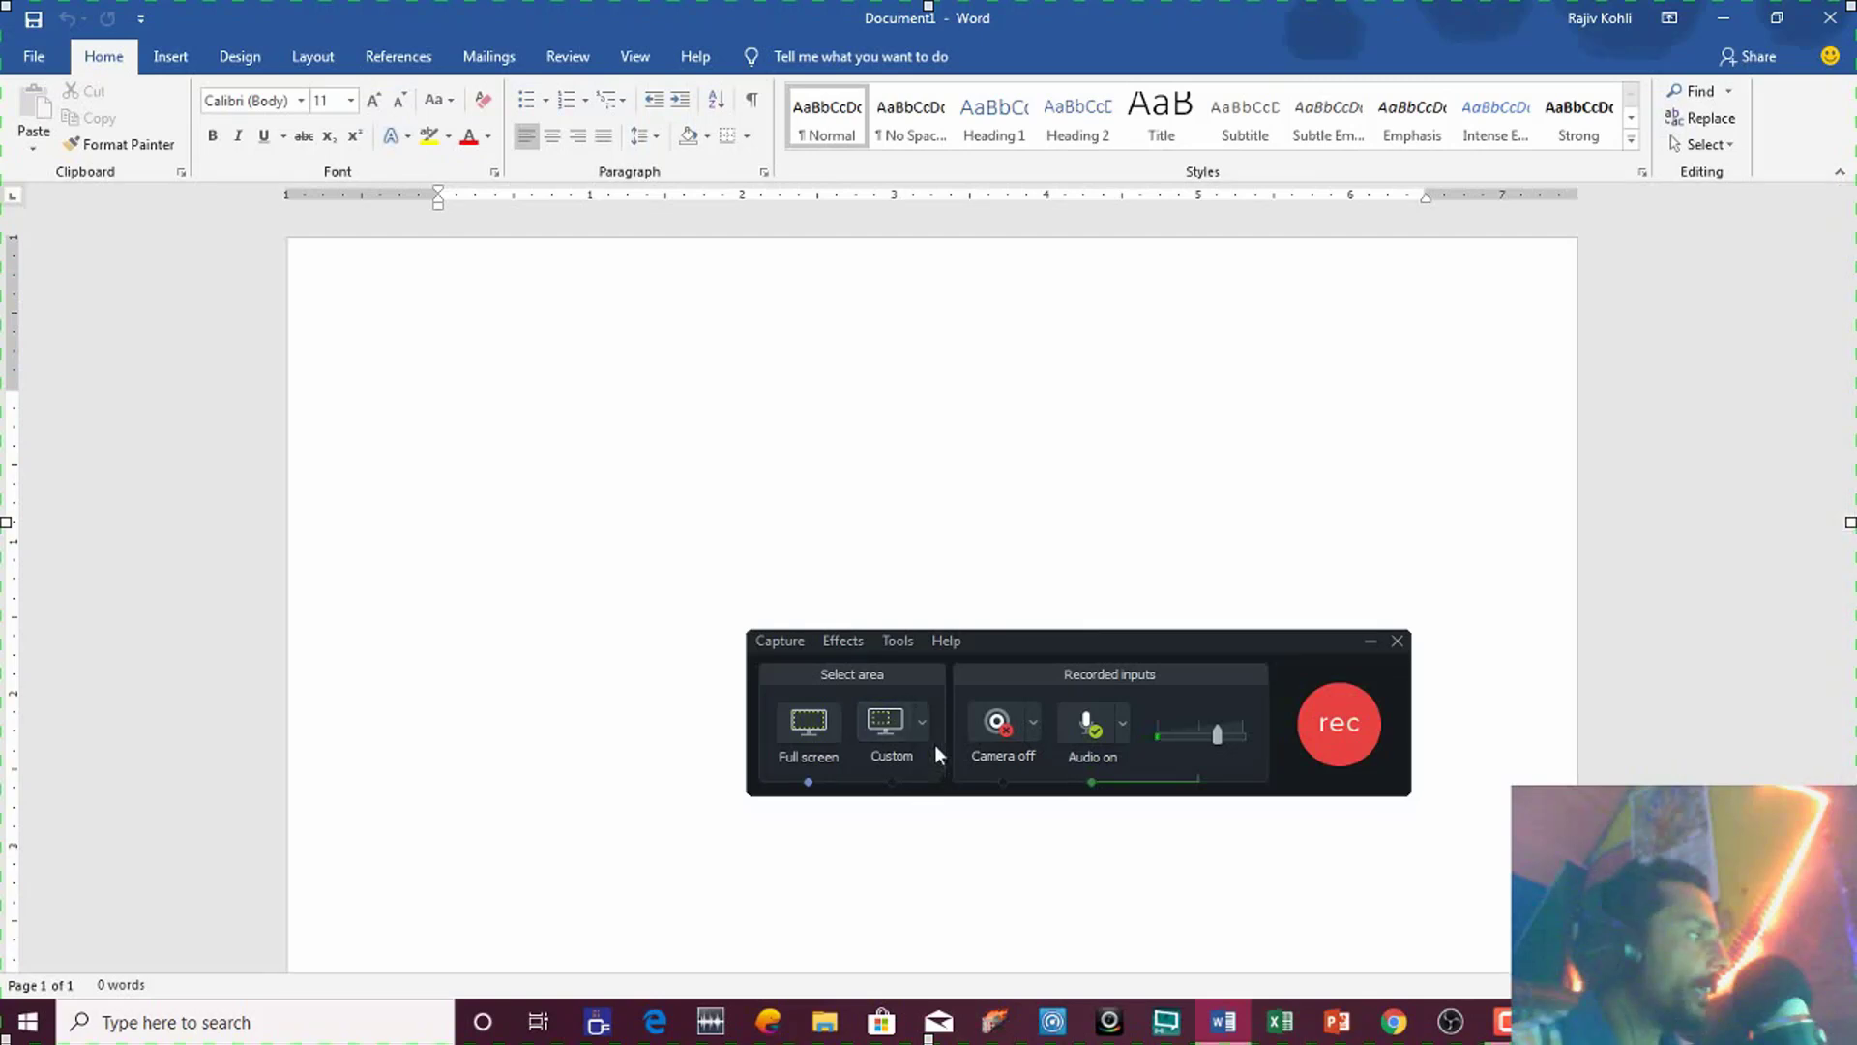
{"action": "left_click", "coordinate": [922, 720]}
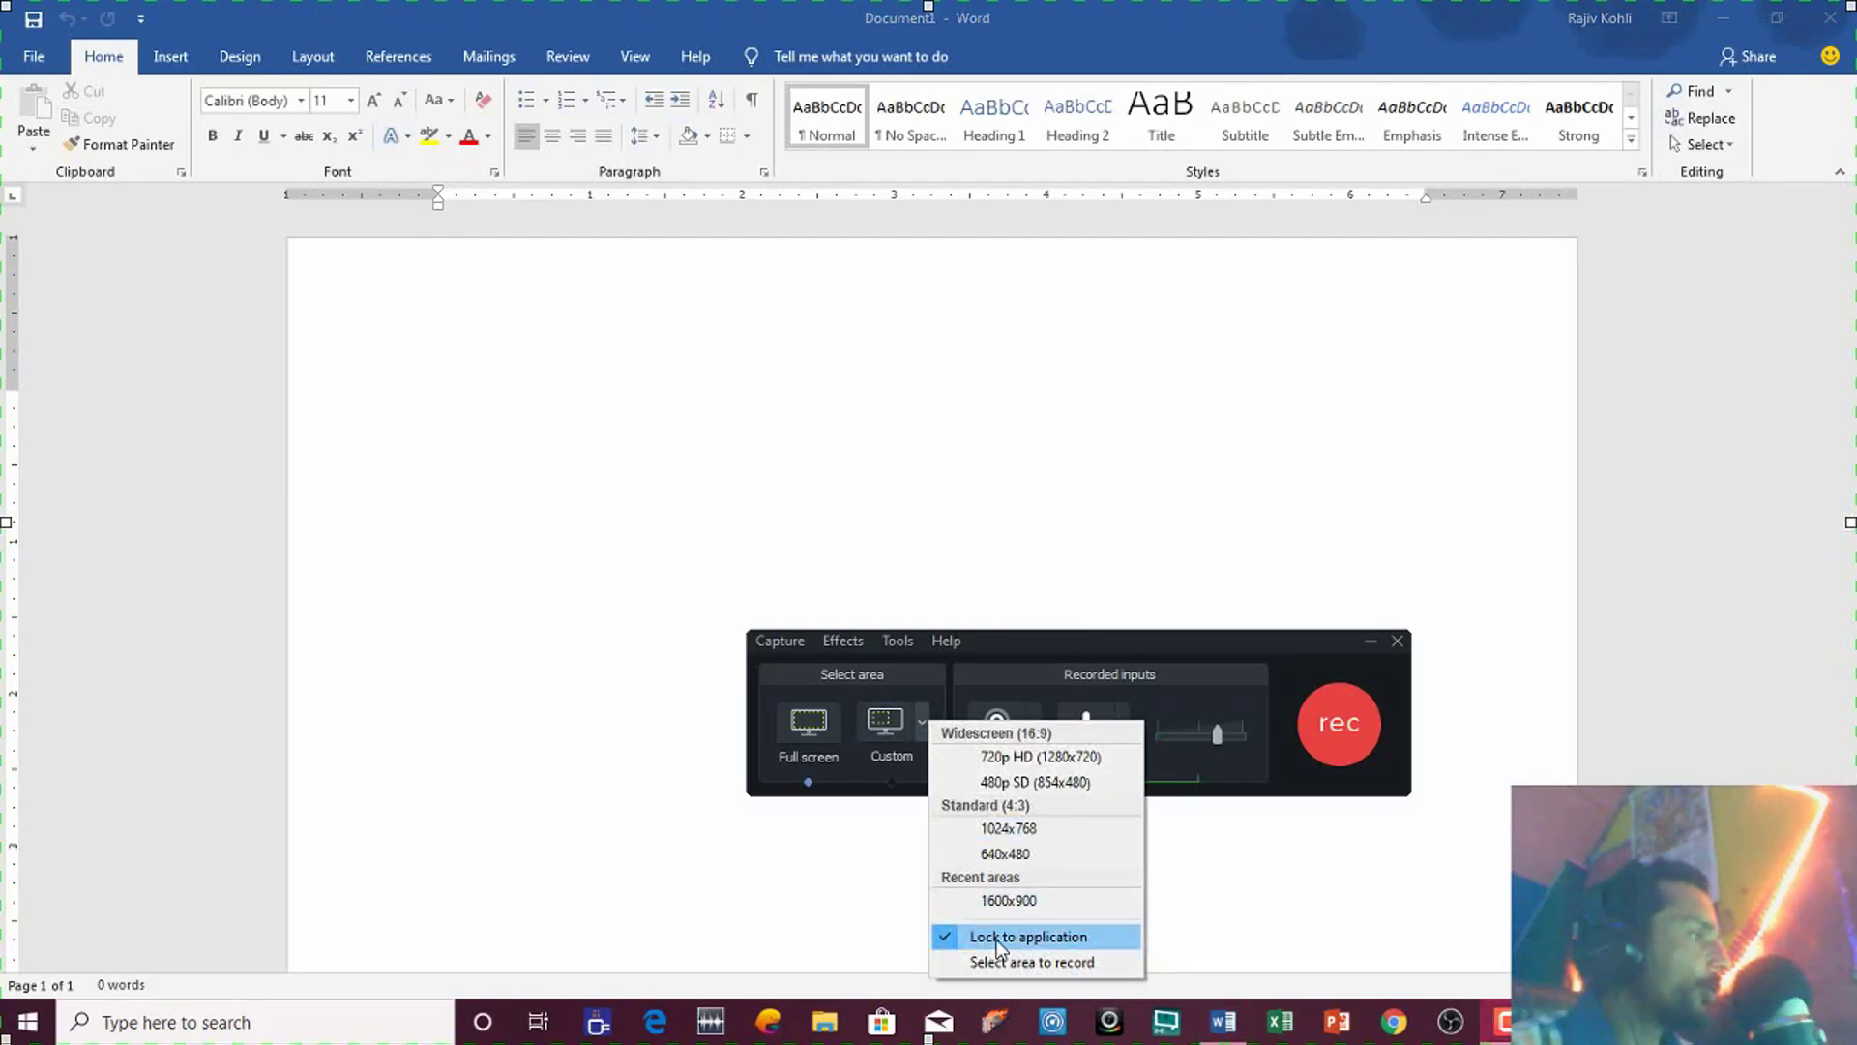
{"action": "left_click", "coordinate": [1296, 660]}
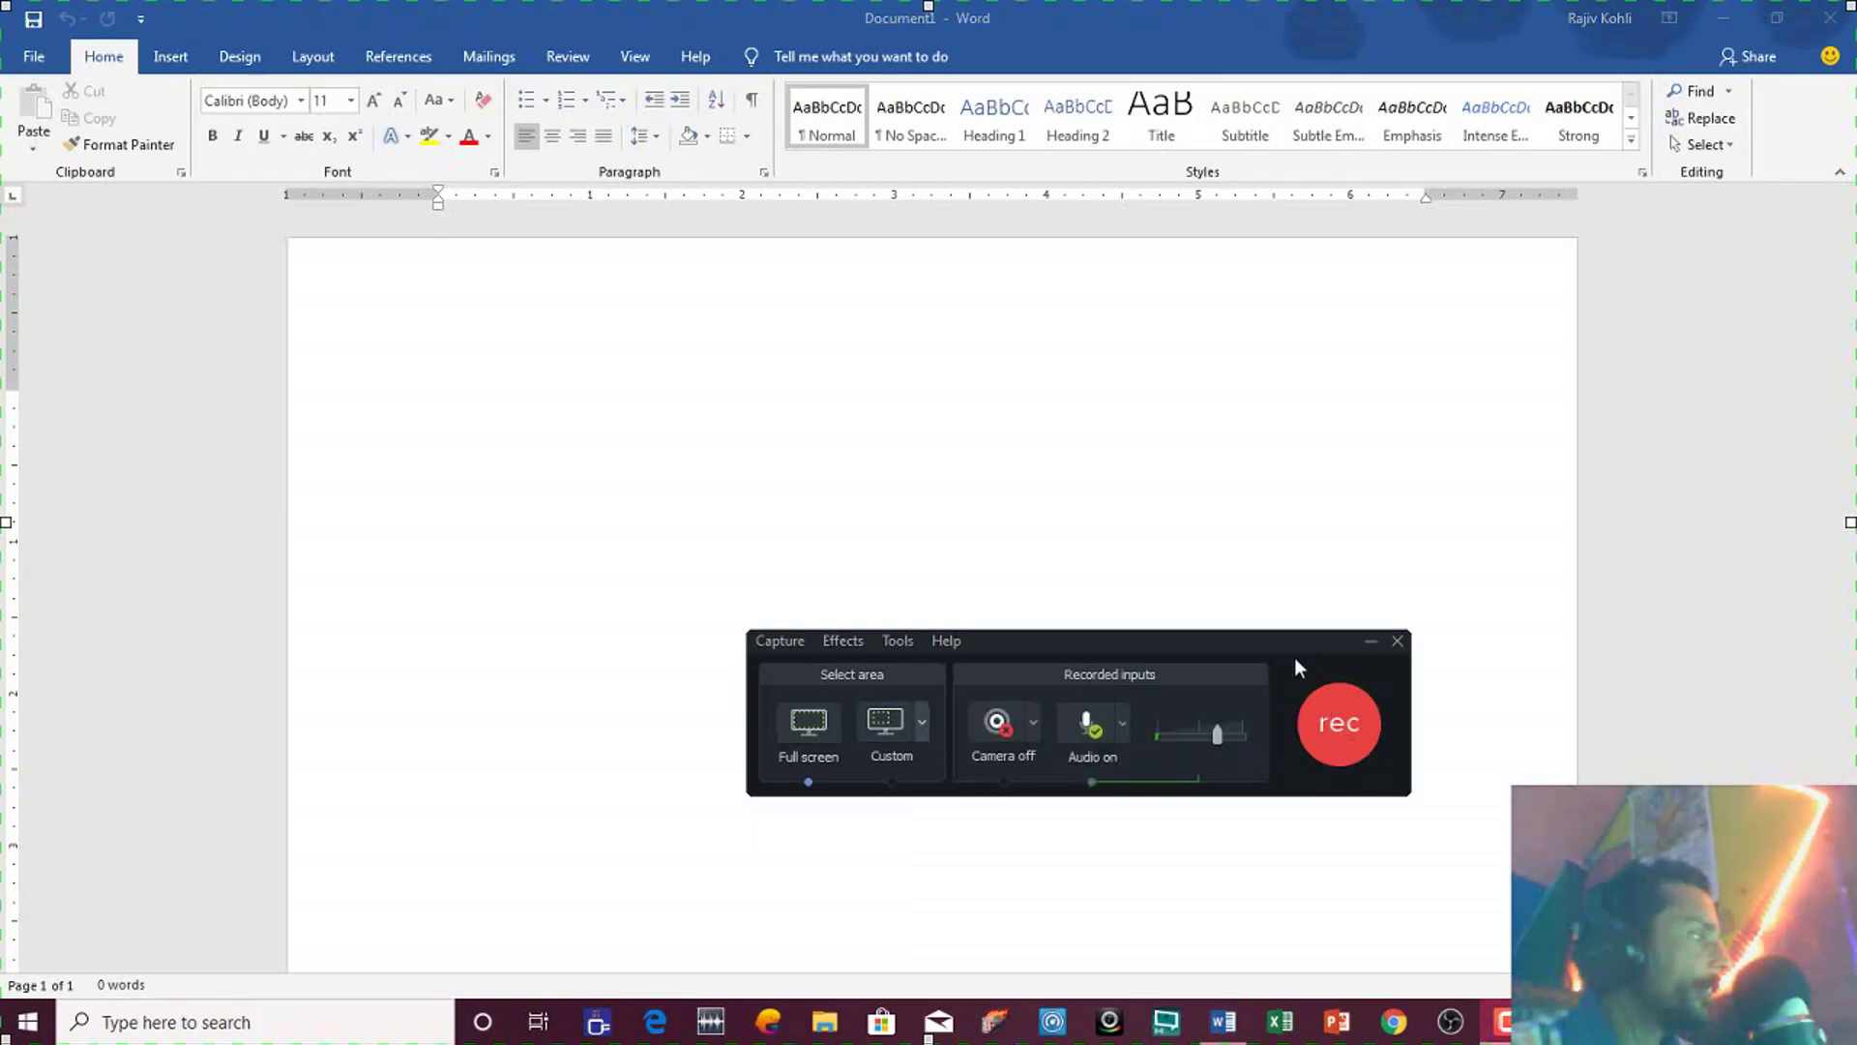
{"action": "left_click", "coordinate": [25, 1020]}
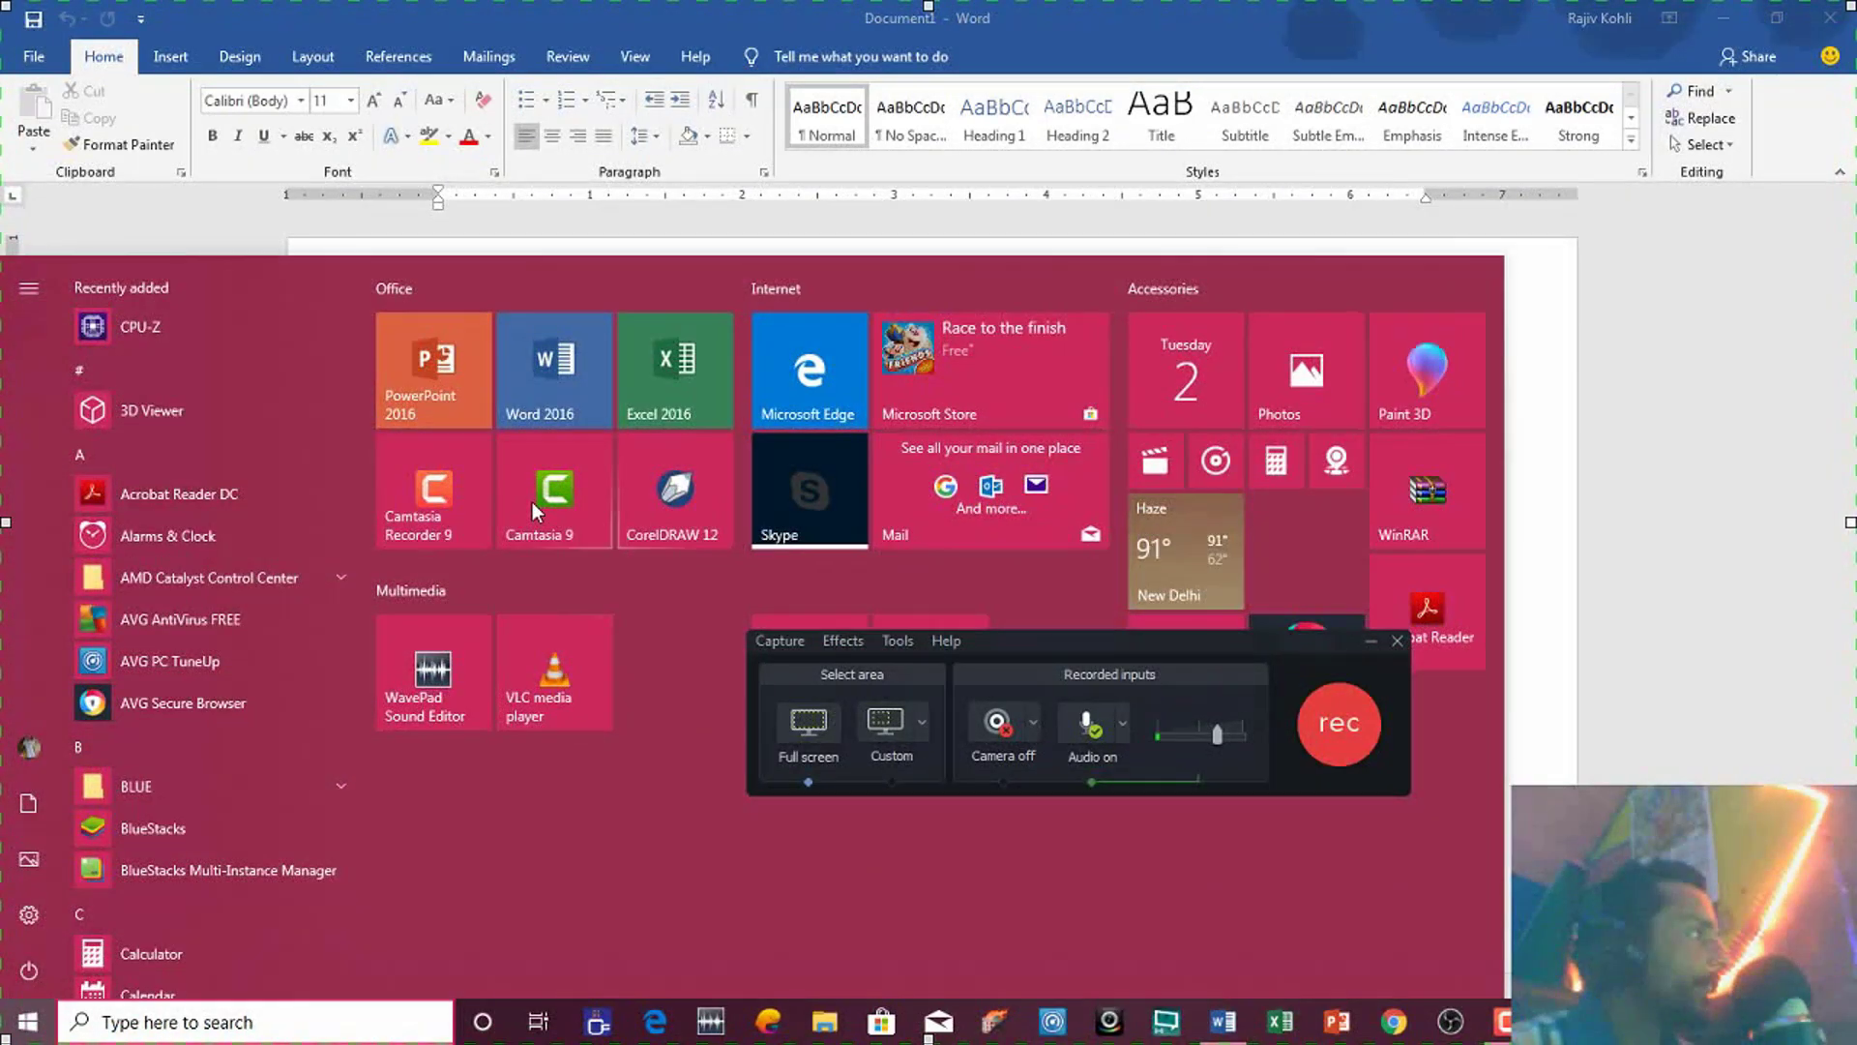
{"action": "left_click", "coordinate": [994, 26]}
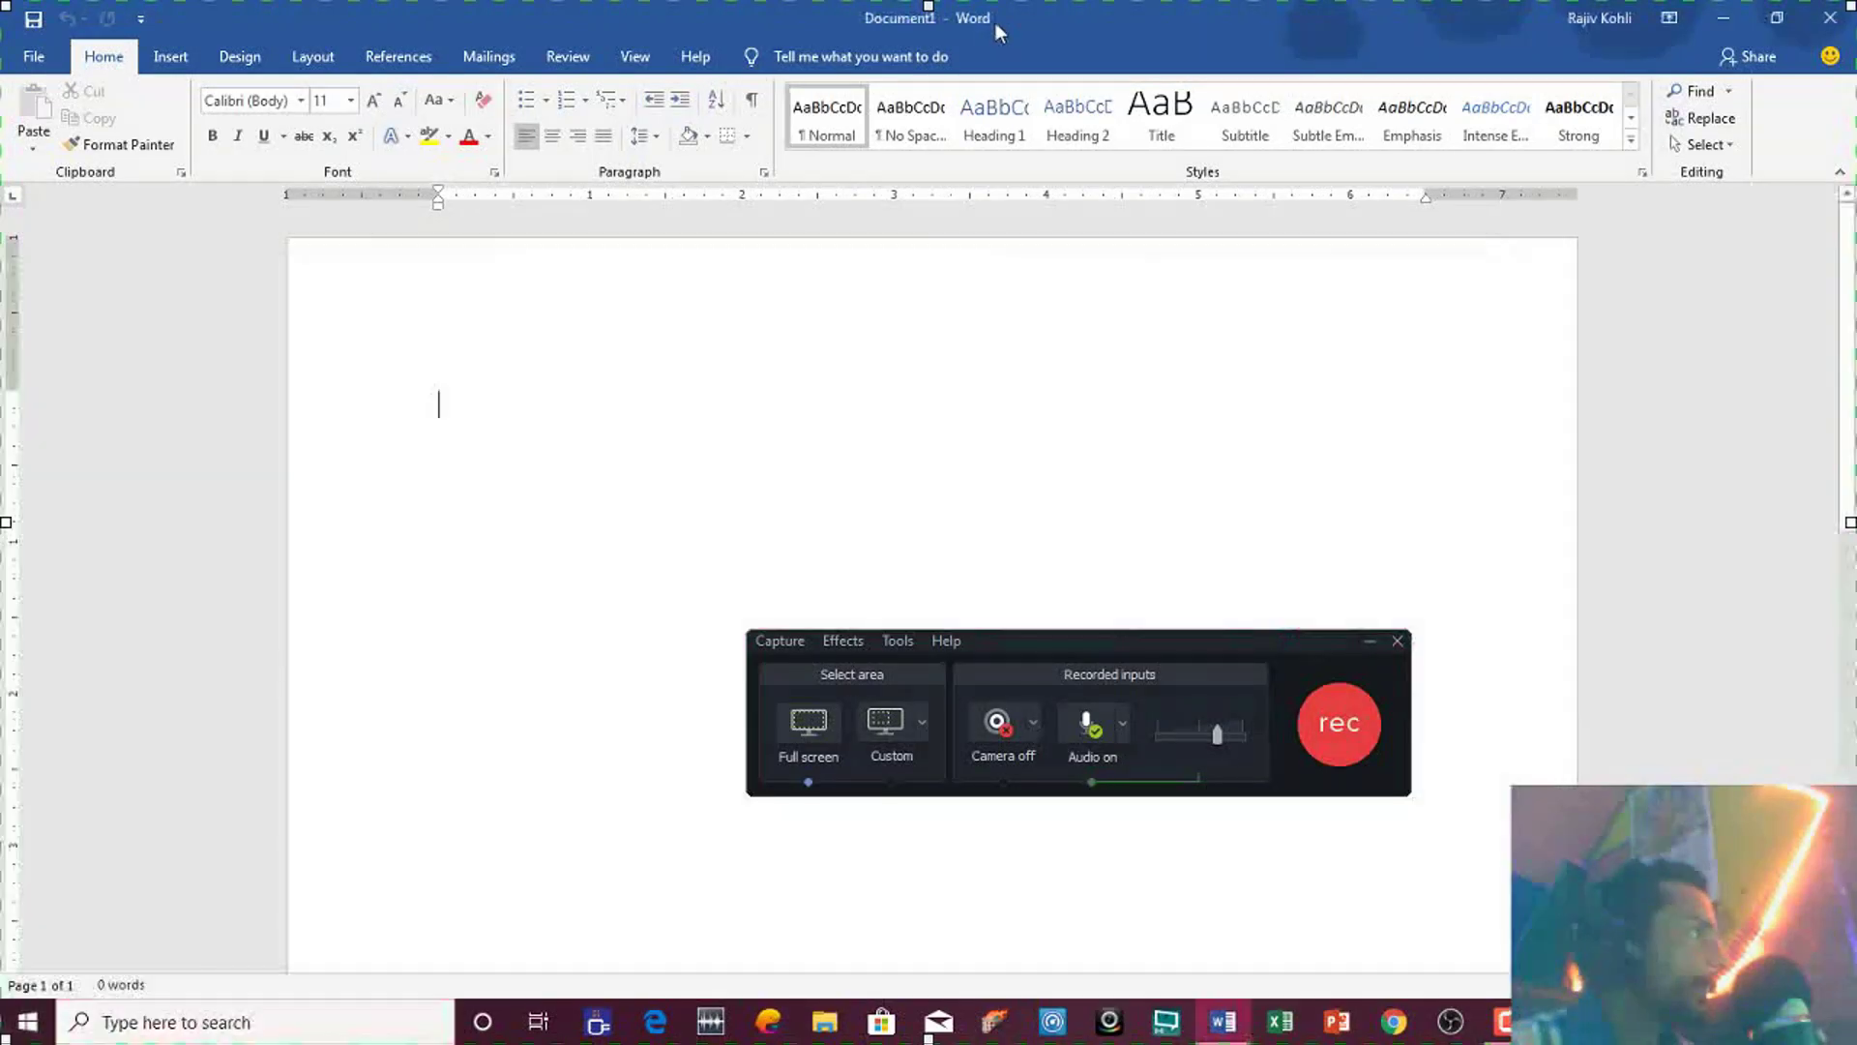
Select a custom area of about 553 × 381 over the blank Word page to record and shrink it to about 513 × 325
{"action": "left_click", "coordinate": [925, 722]}
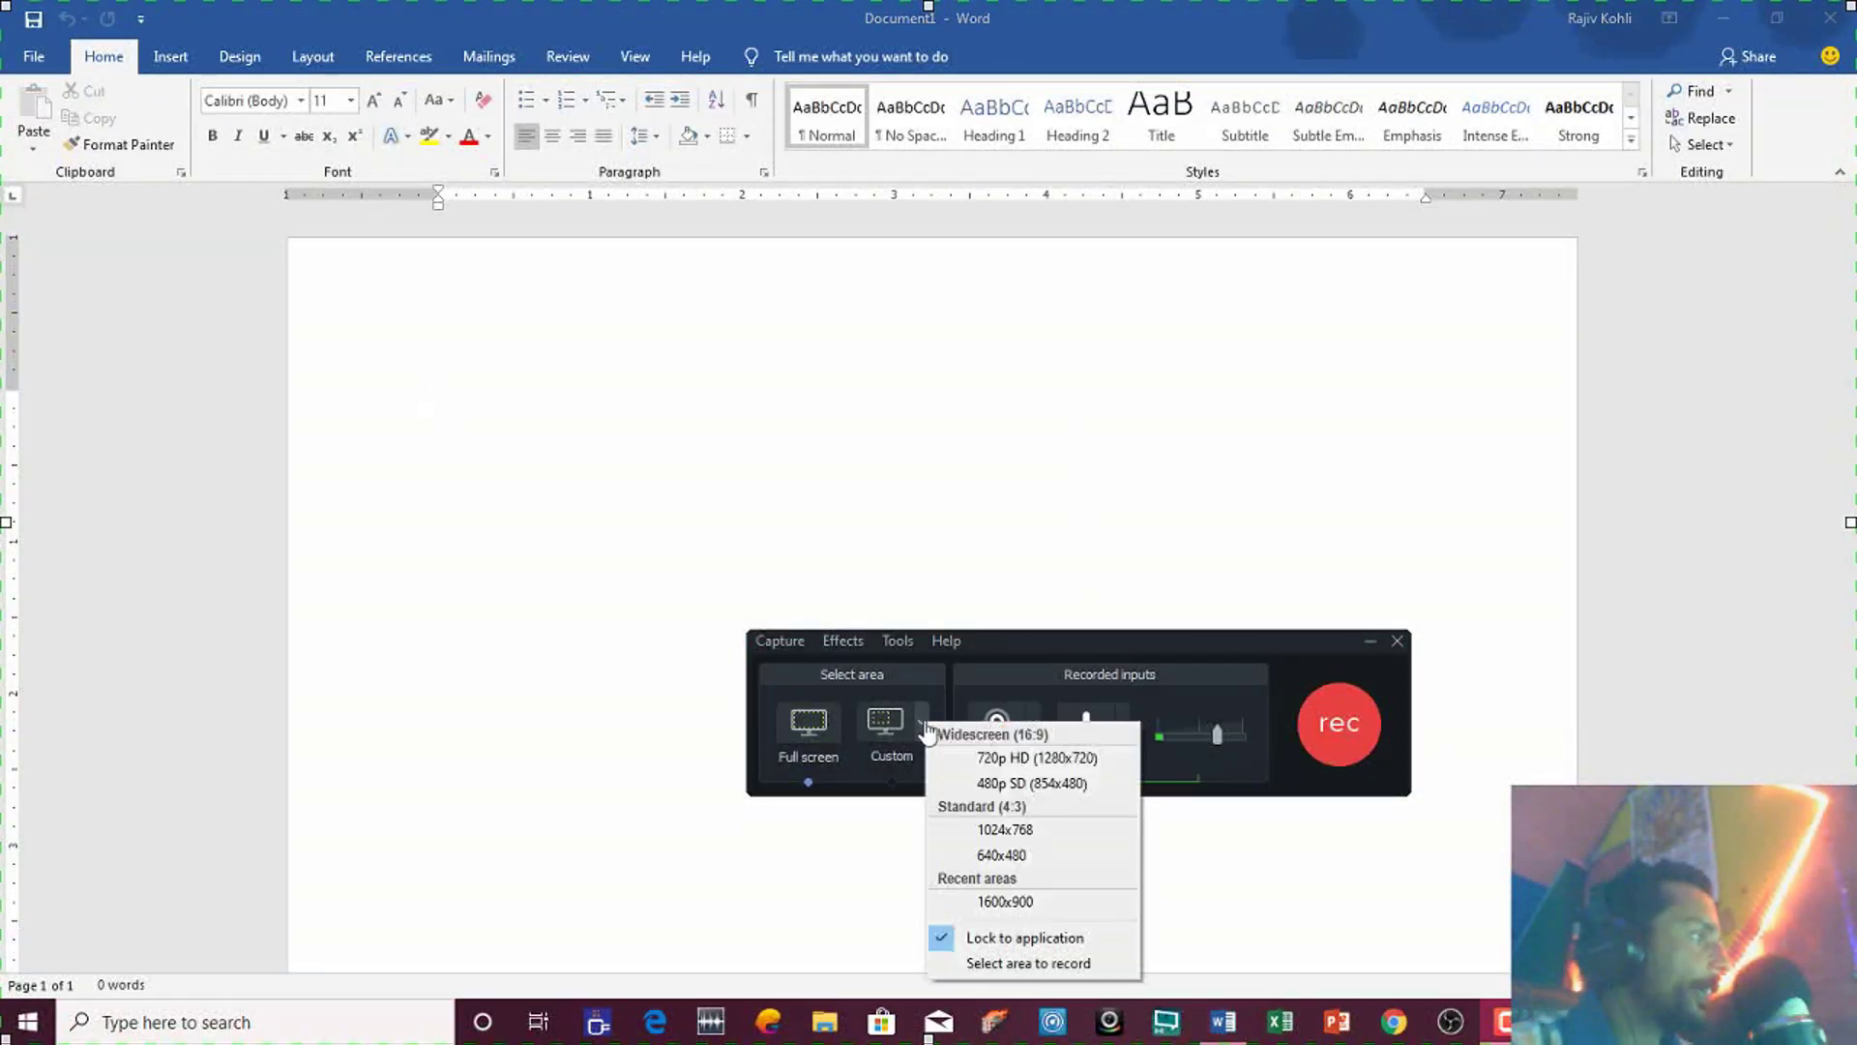
{"action": "left_click", "coordinate": [997, 965]}
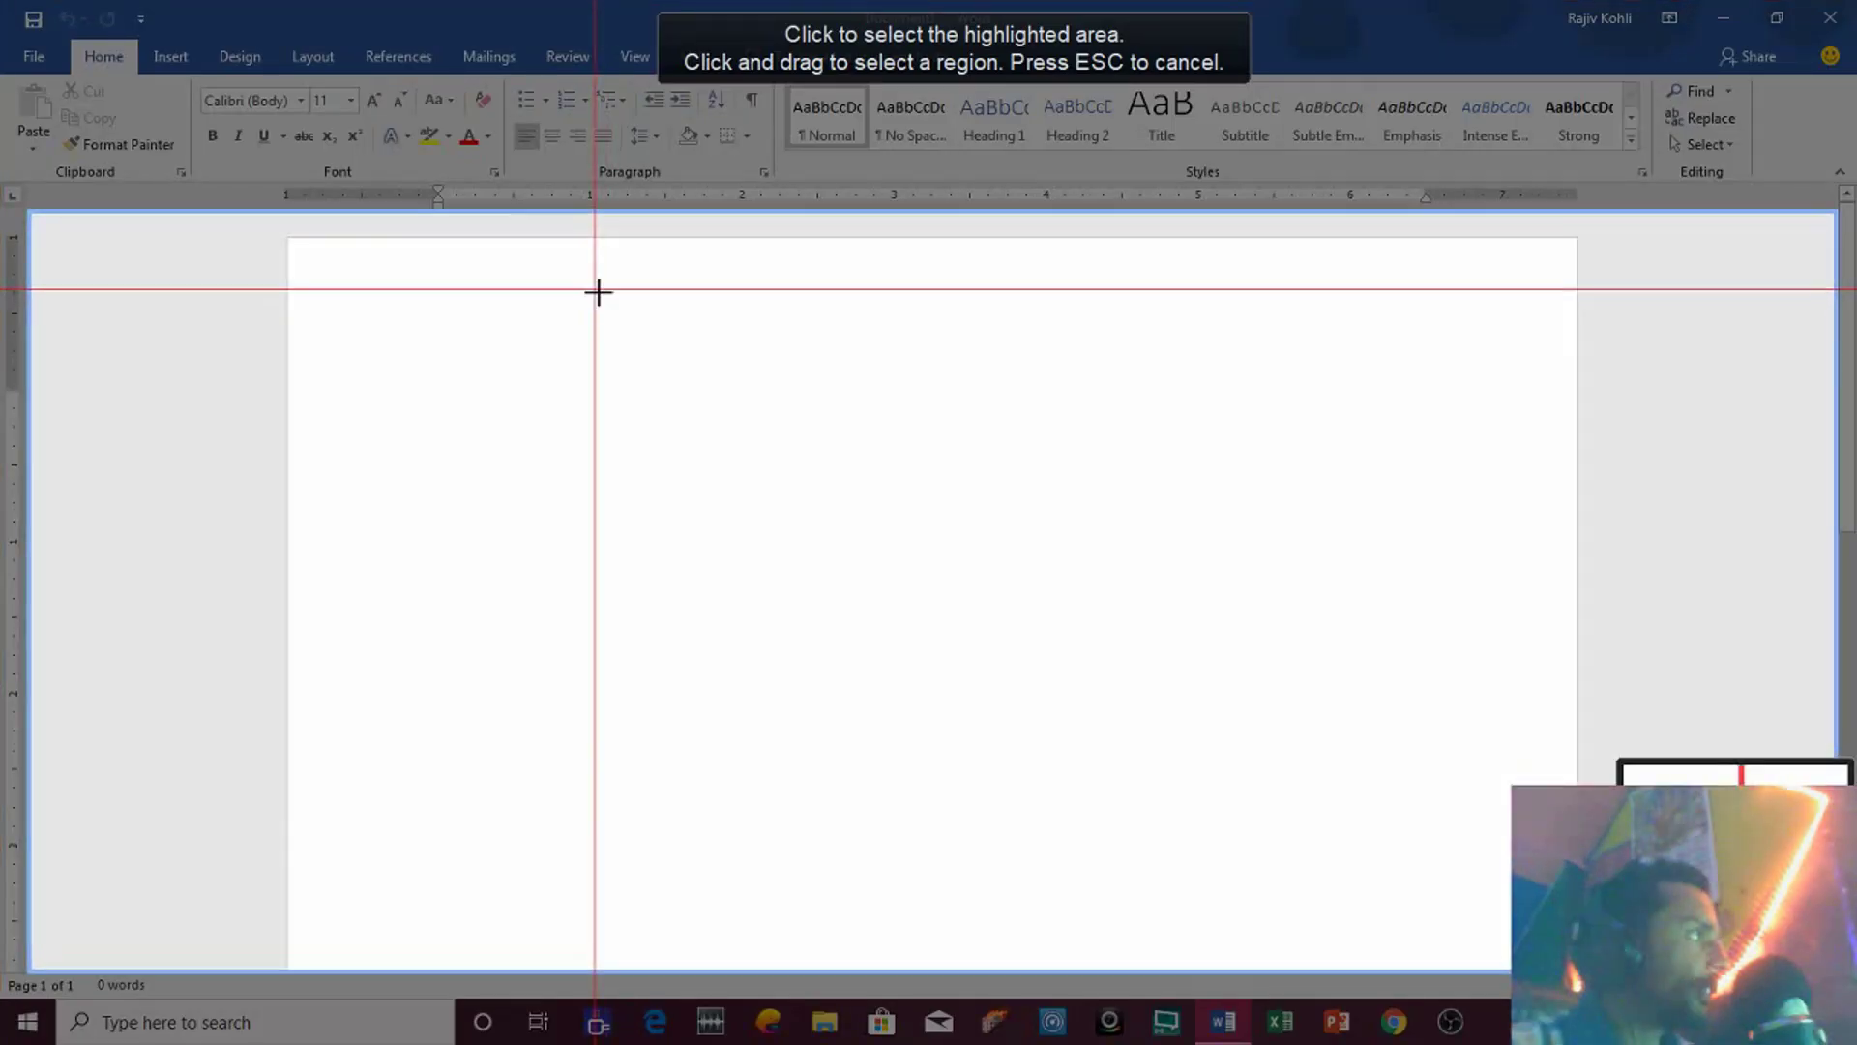
{"action": "left_click_drag", "start_coordinate": [598, 291], "coordinate": [1235, 731]}
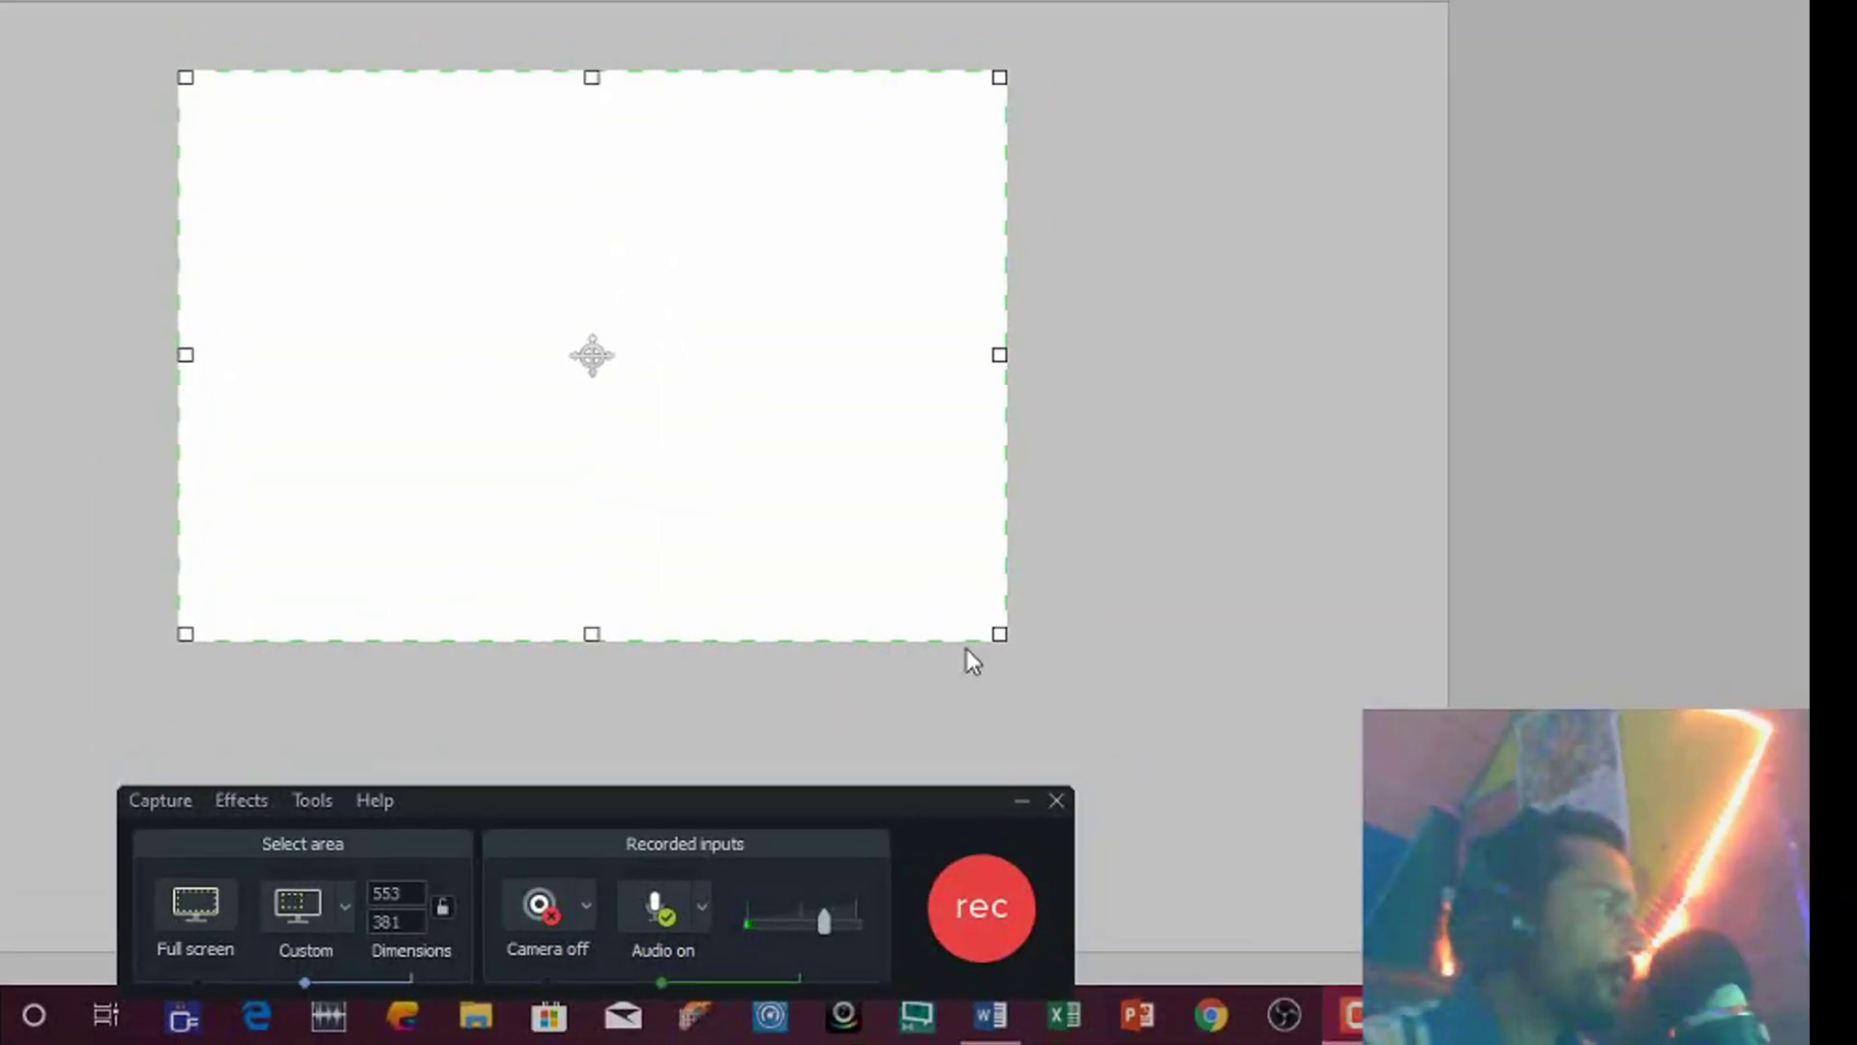
{"action": "left_click_drag", "start_coordinate": [1002, 635], "coordinate": [936, 558]}
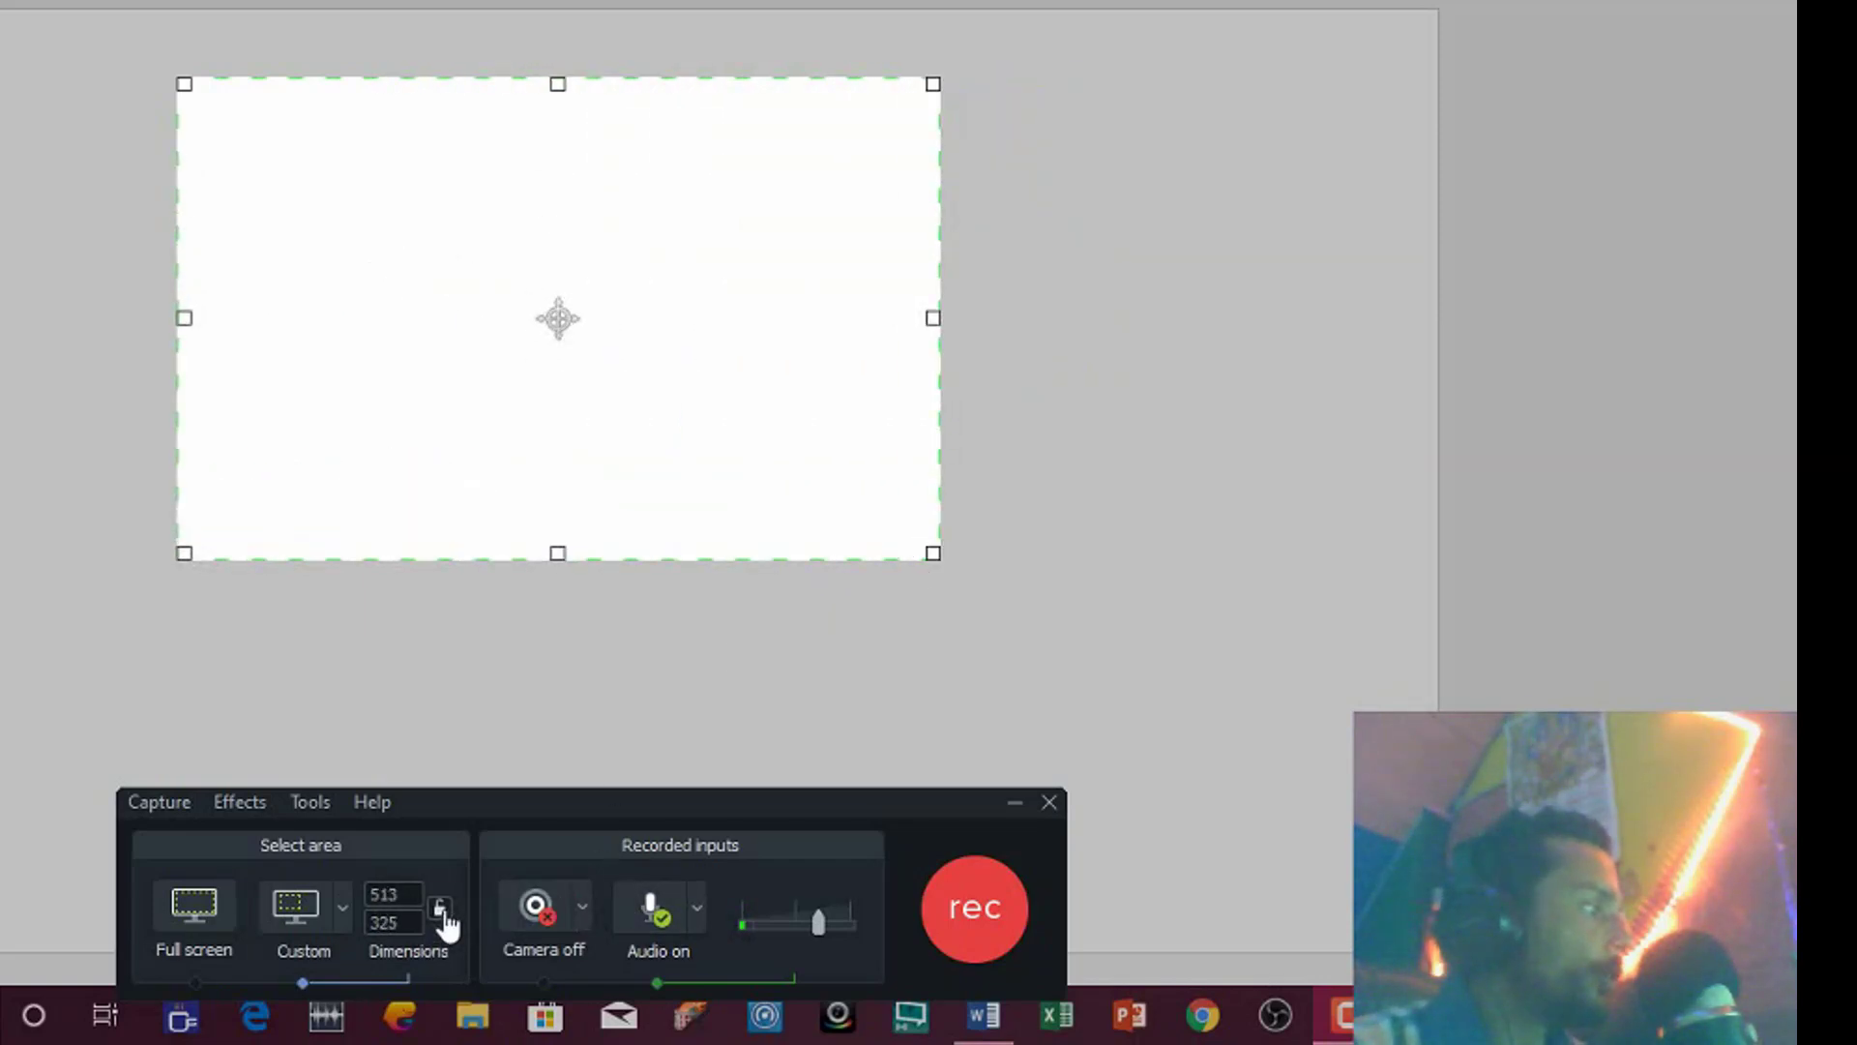
Lock the recording area's proportions, enlarge it to about 596 × 378, and return the recording area to full screen
{"action": "left_click_drag", "start_coordinate": [929, 554], "coordinate": [969, 573]}
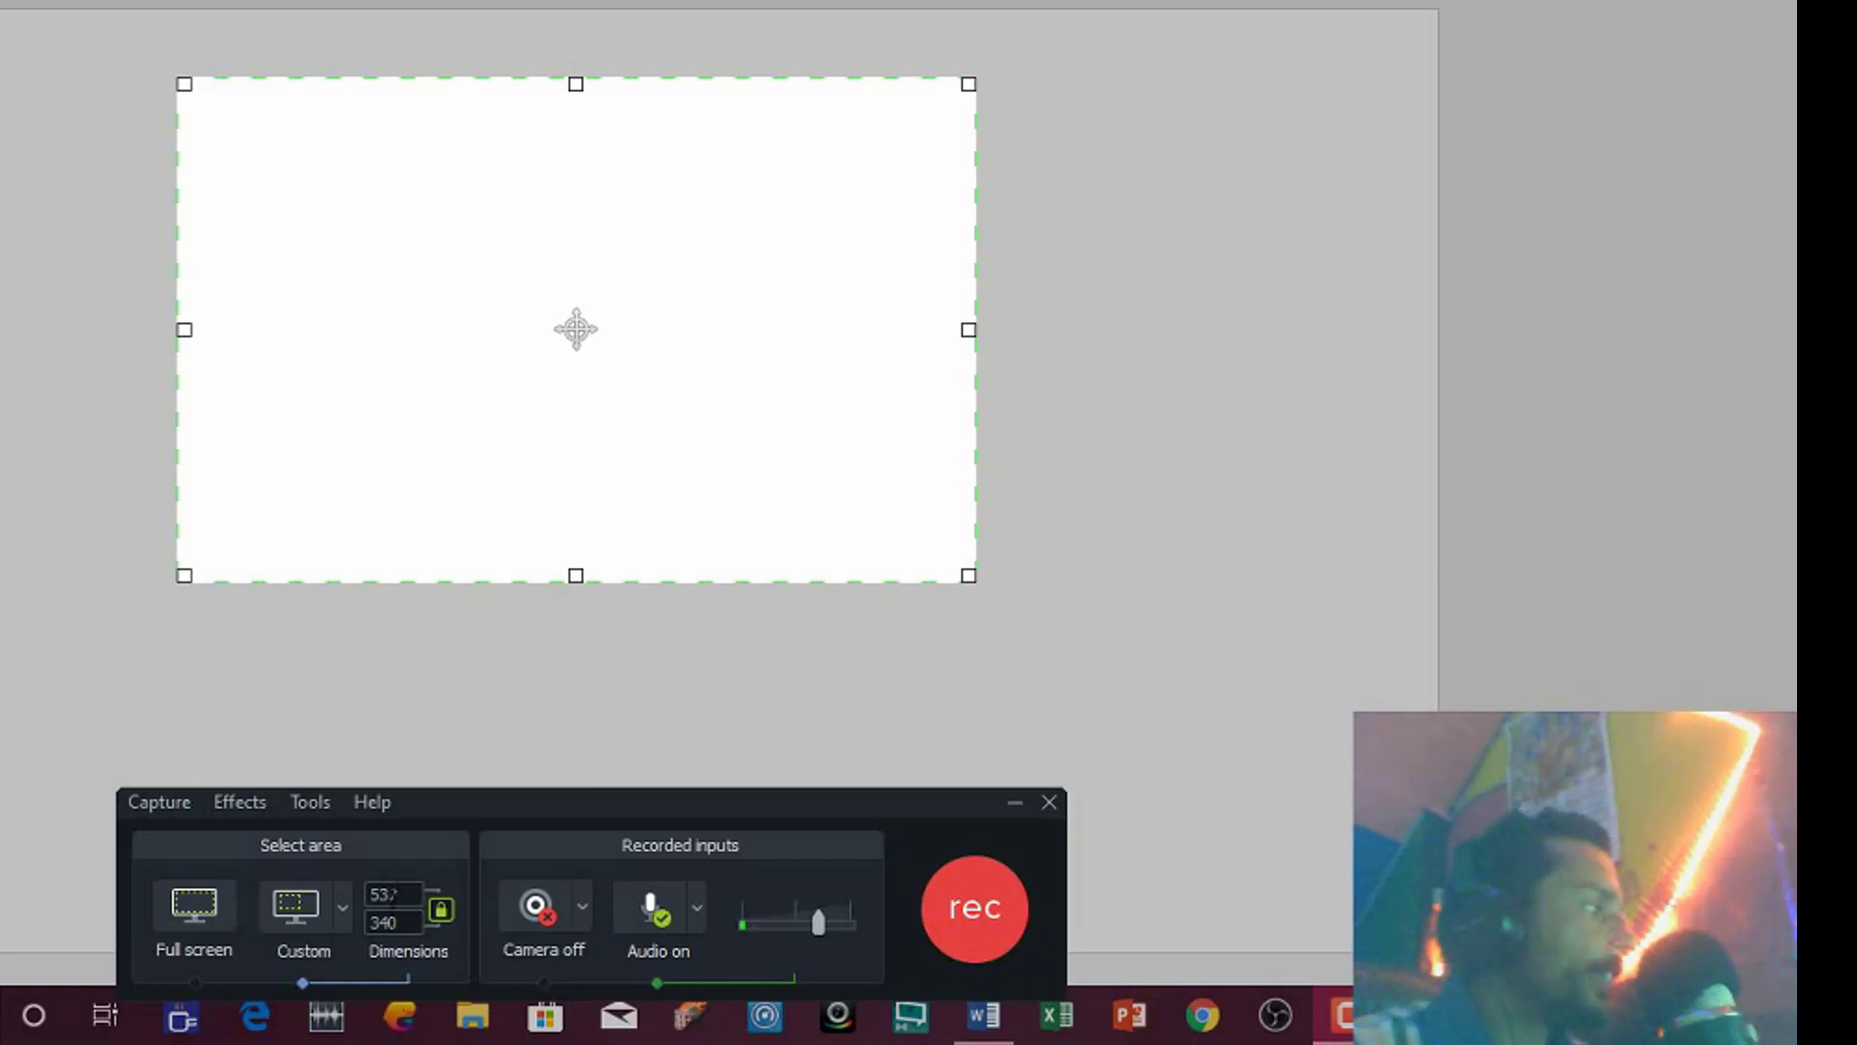
{"action": "left_click_drag", "start_coordinate": [967, 568], "coordinate": [949, 668]}
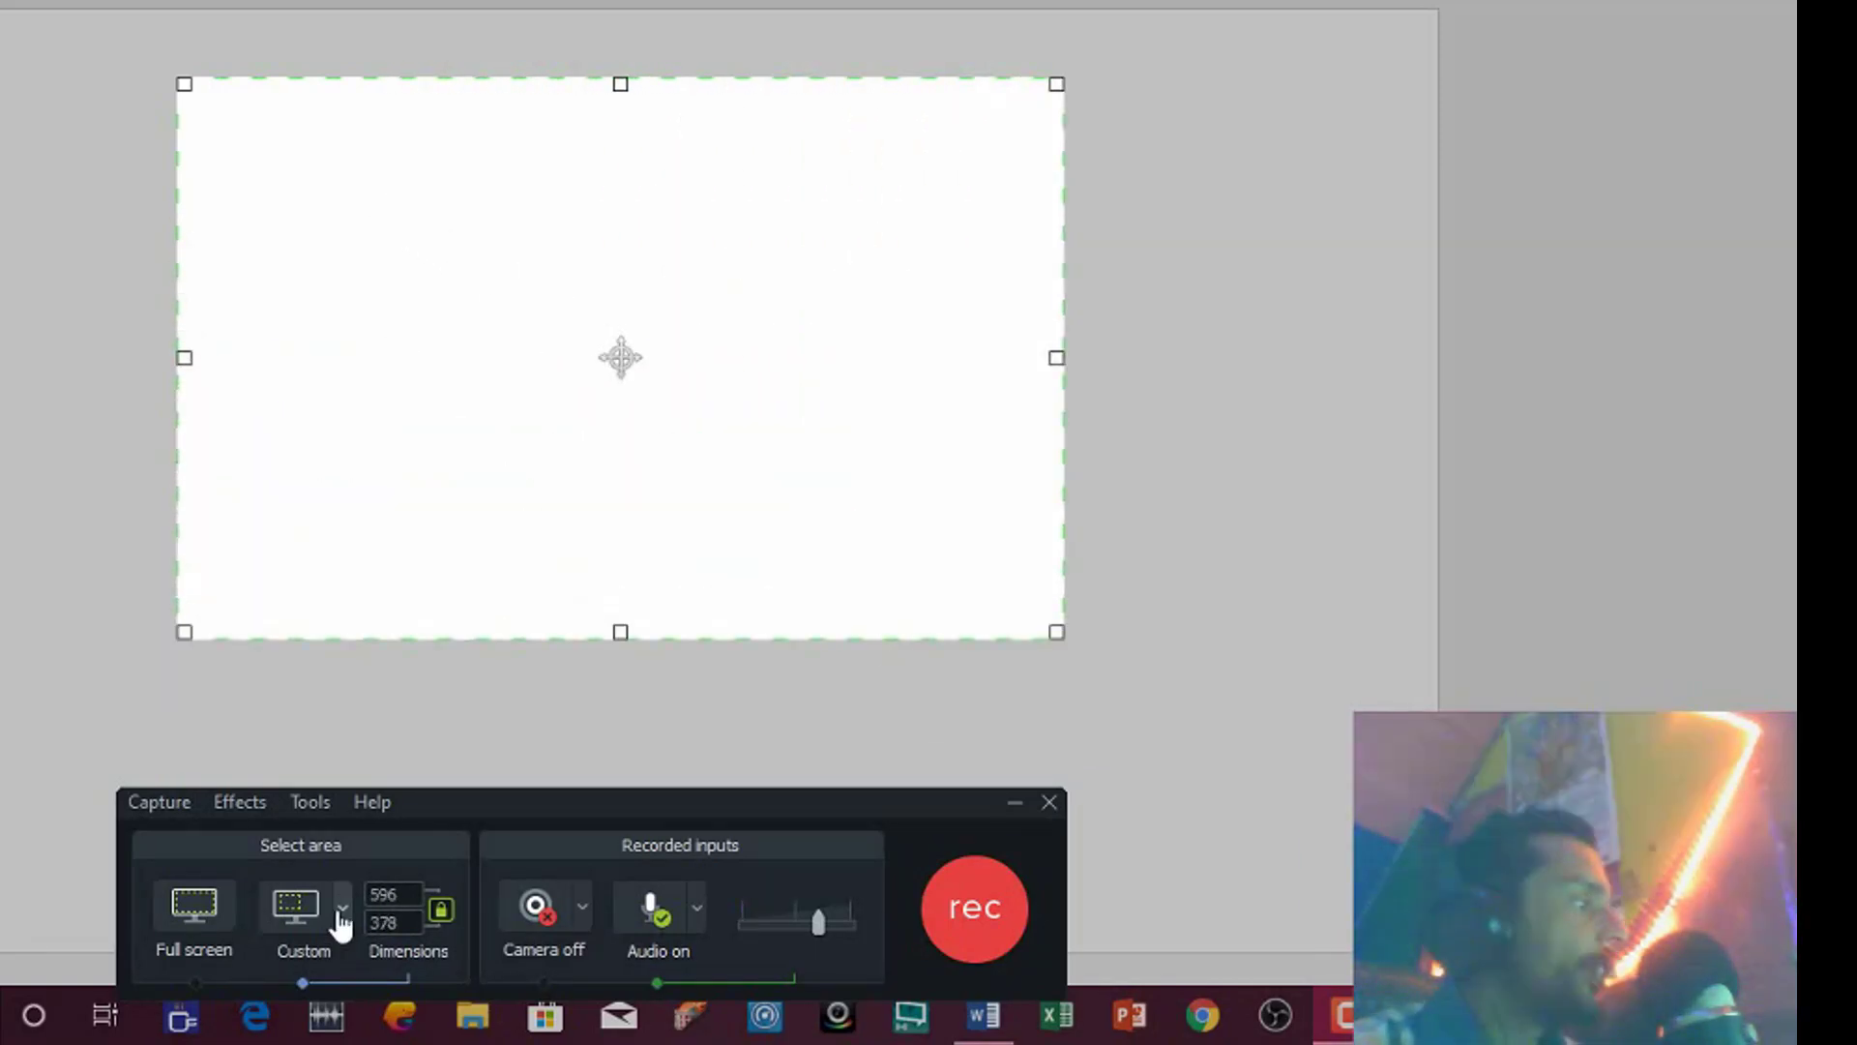
{"action": "left_click", "coordinate": [201, 929]}
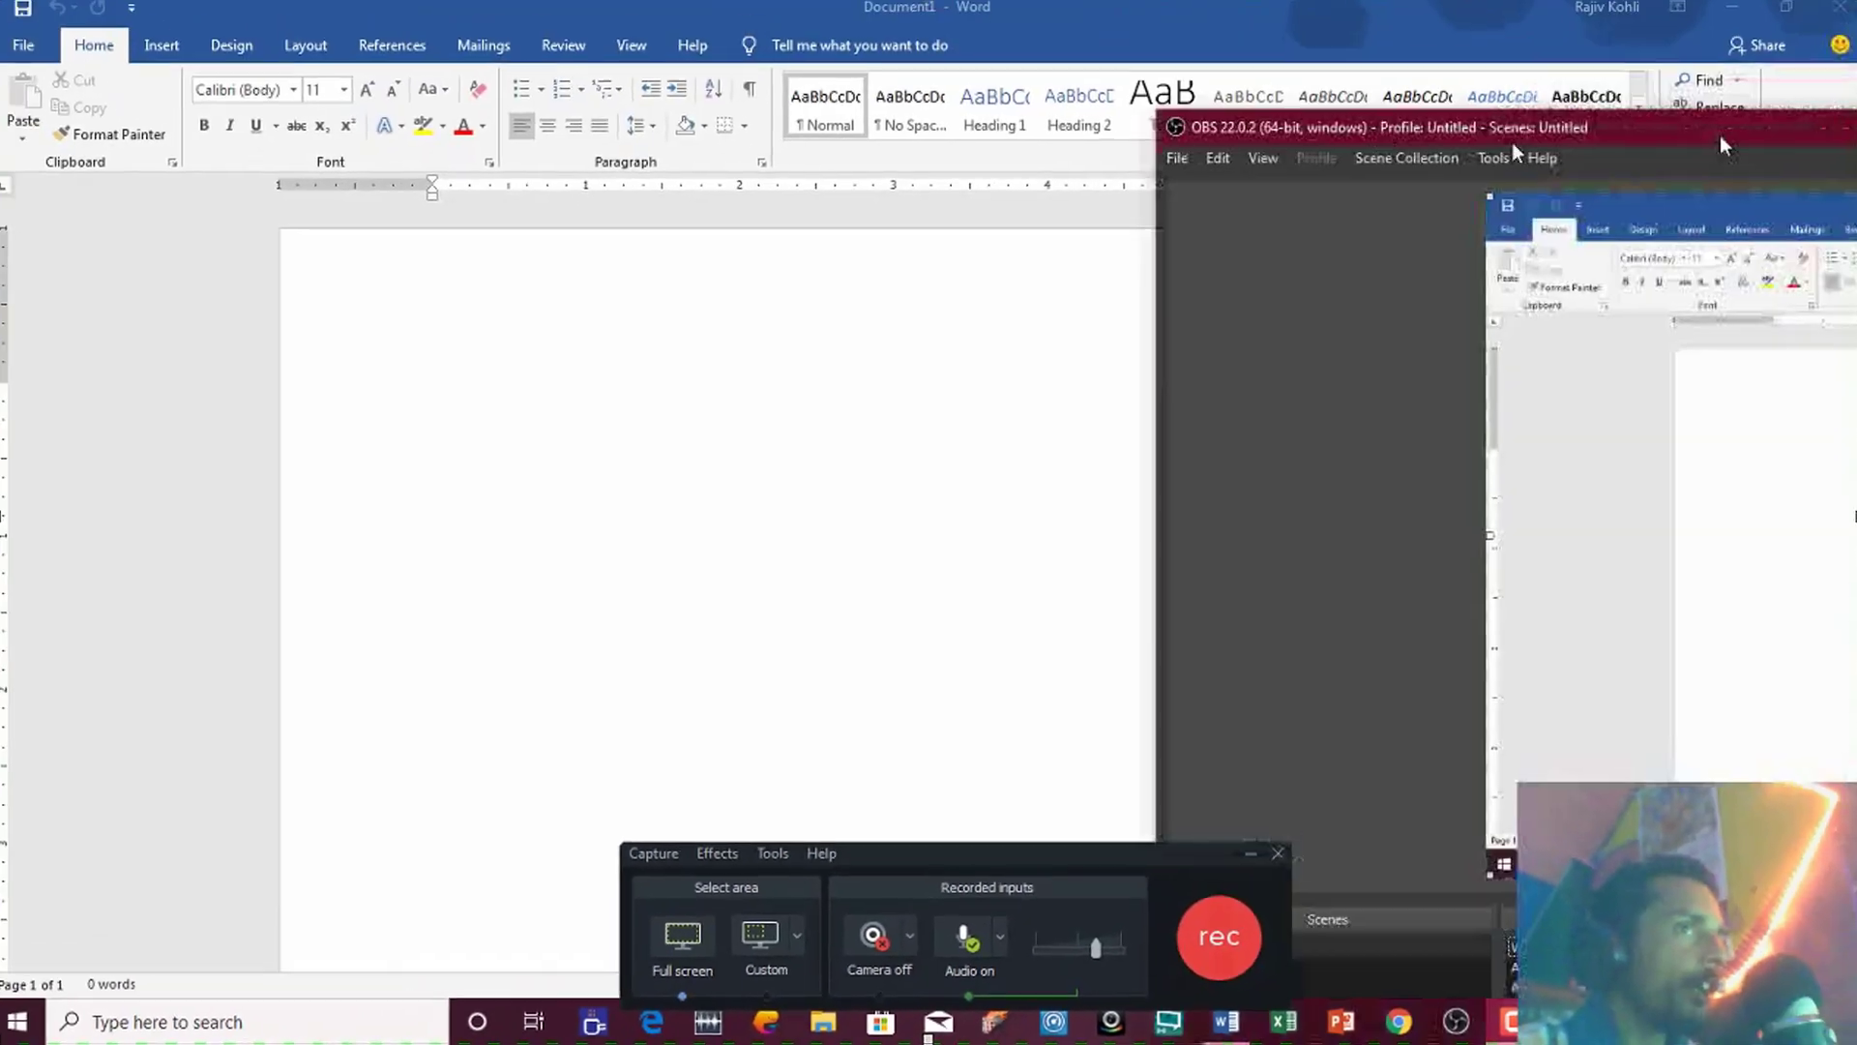
Move the OBS Studio window fully into view and try to enable USB2.0 Camera as the recorder's webcam
{"action": "left_click_drag", "start_coordinate": [1512, 142], "coordinate": [772, 98]}
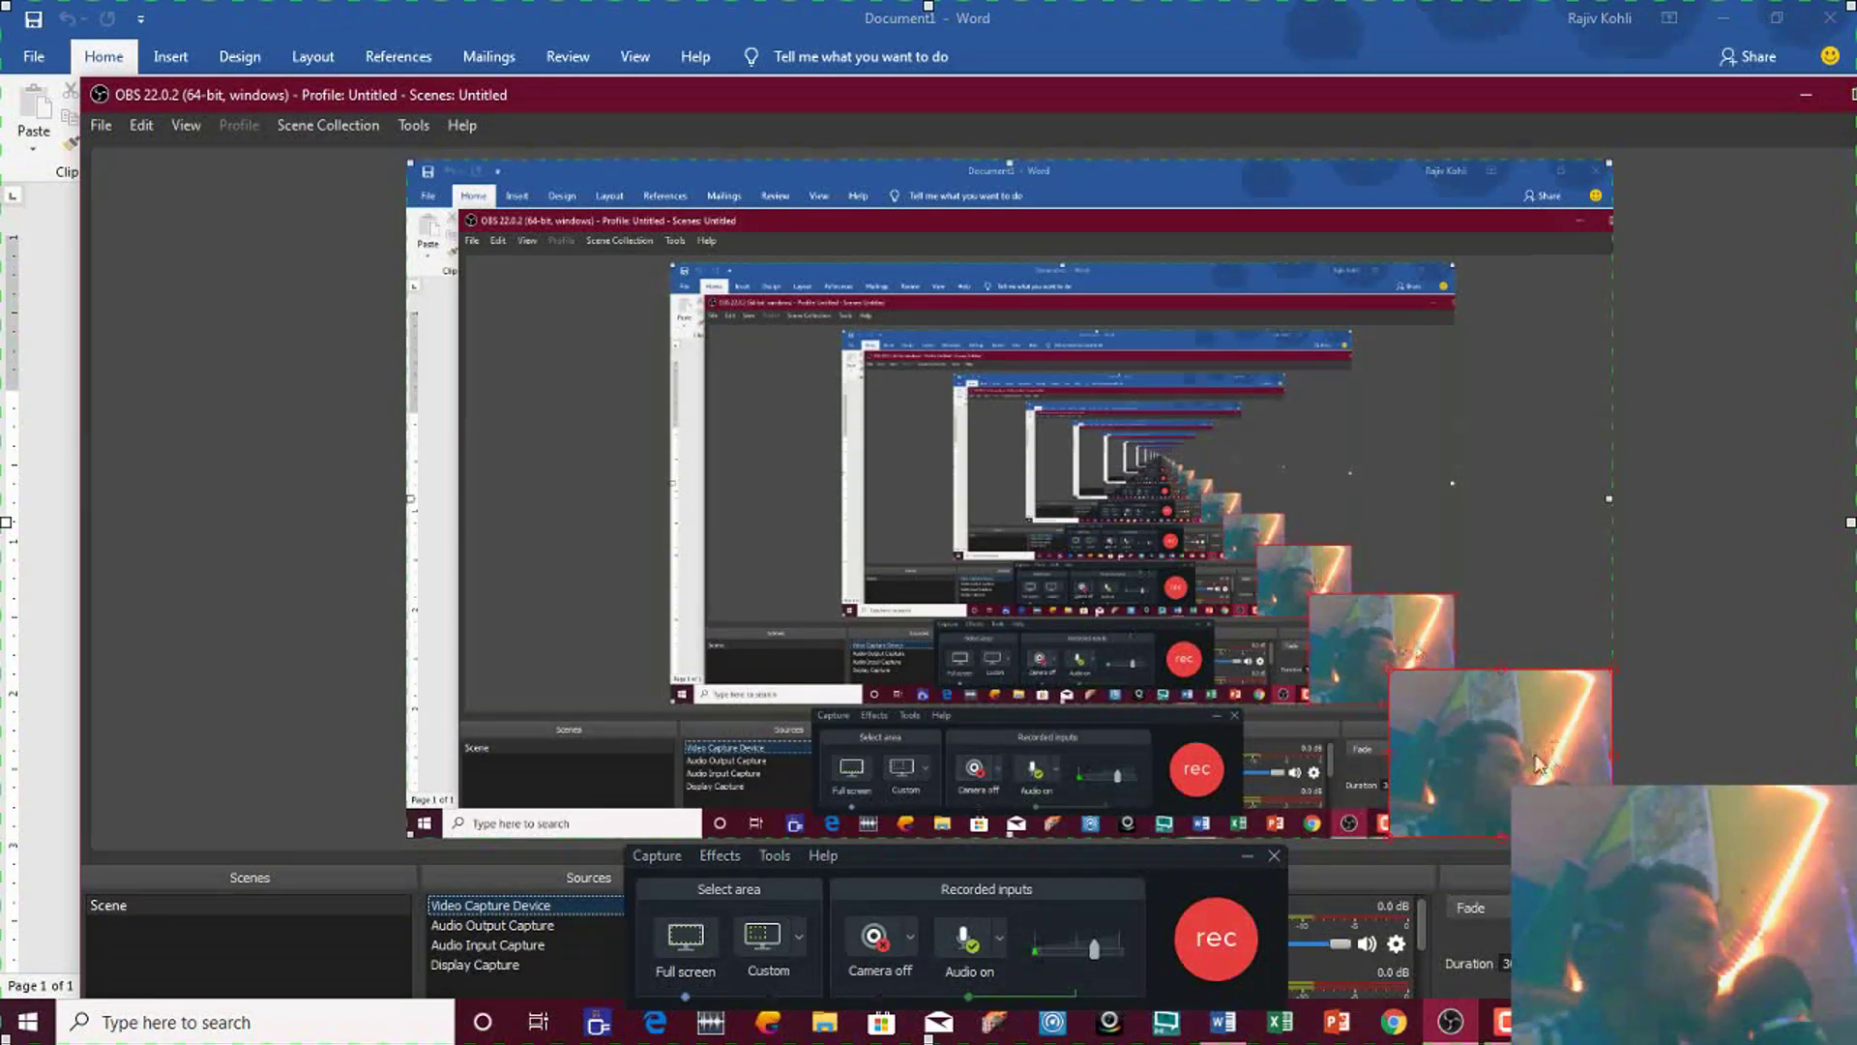
{"action": "left_click", "coordinate": [913, 940]}
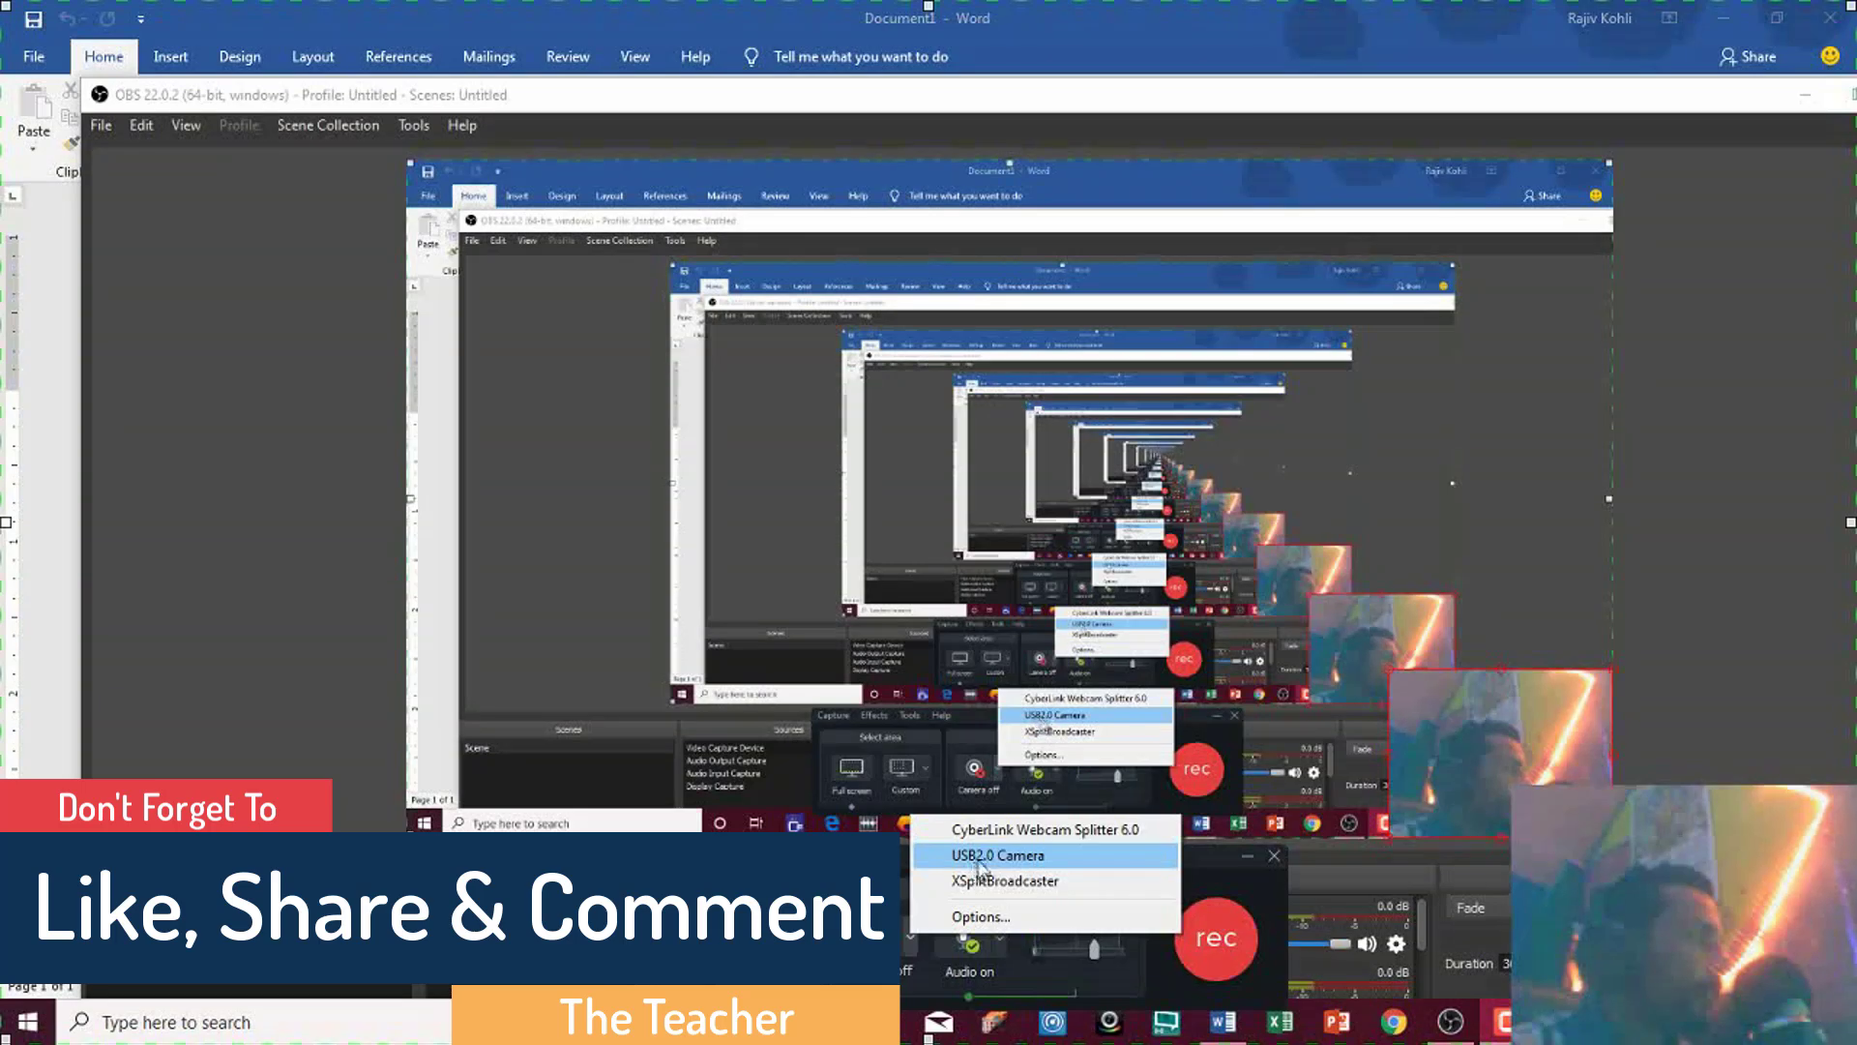
{"action": "left_click", "coordinate": [1013, 859]}
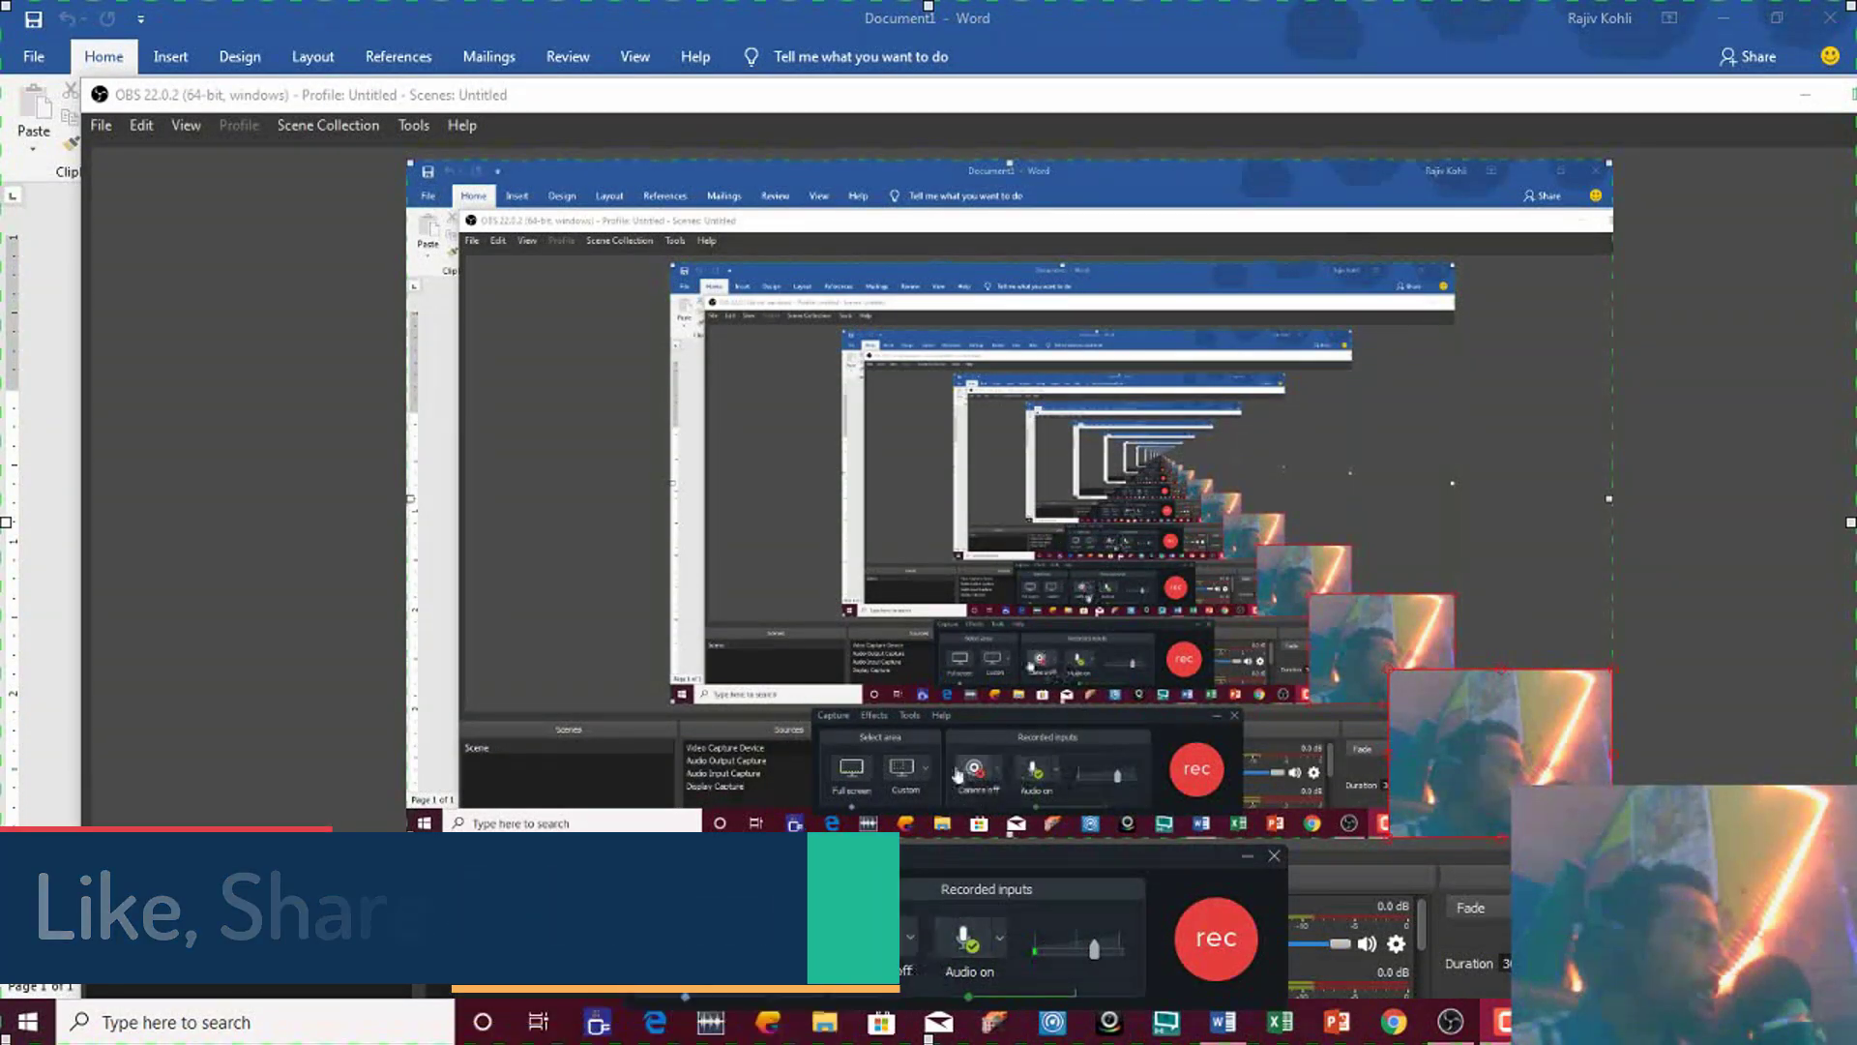
Move the recorder clear of the OBS Studio sources, select the Video Capture Device source and maximize the OBS window
{"action": "left_click_drag", "start_coordinate": [956, 867], "coordinate": [1067, 492]}
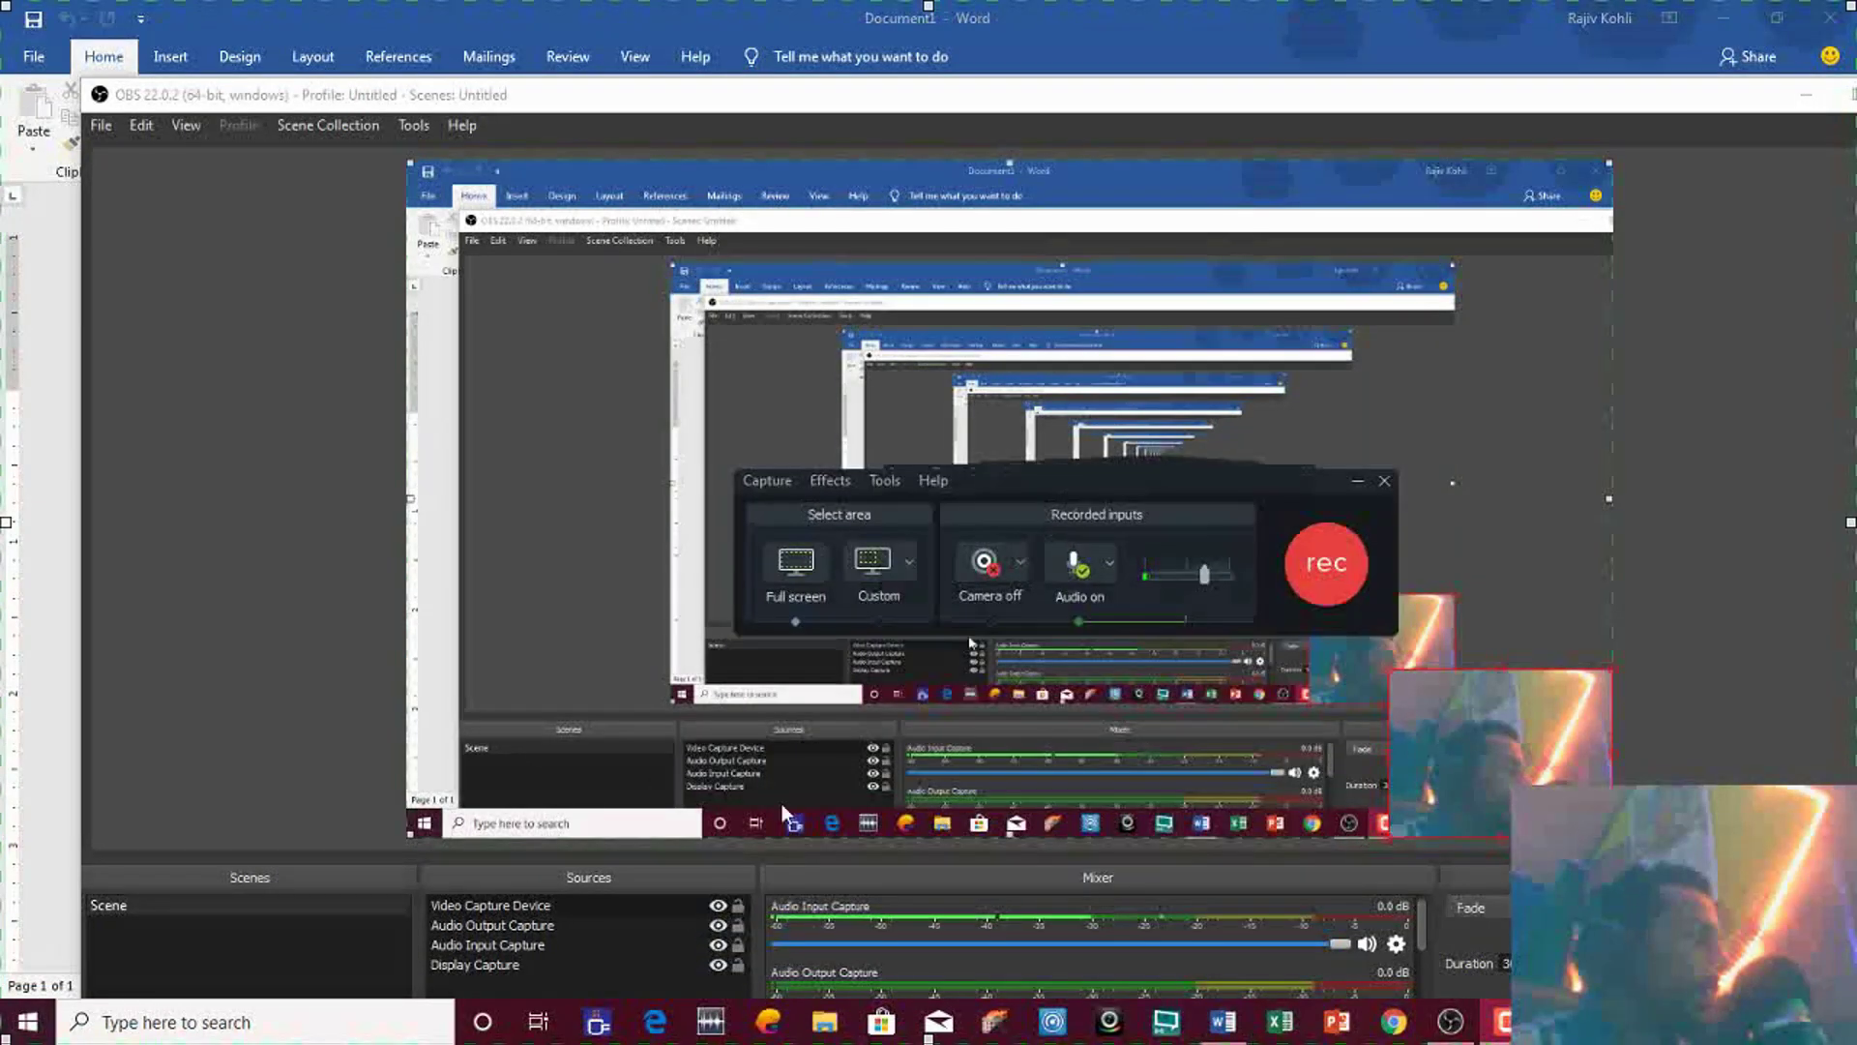
{"action": "left_click", "coordinate": [569, 910]}
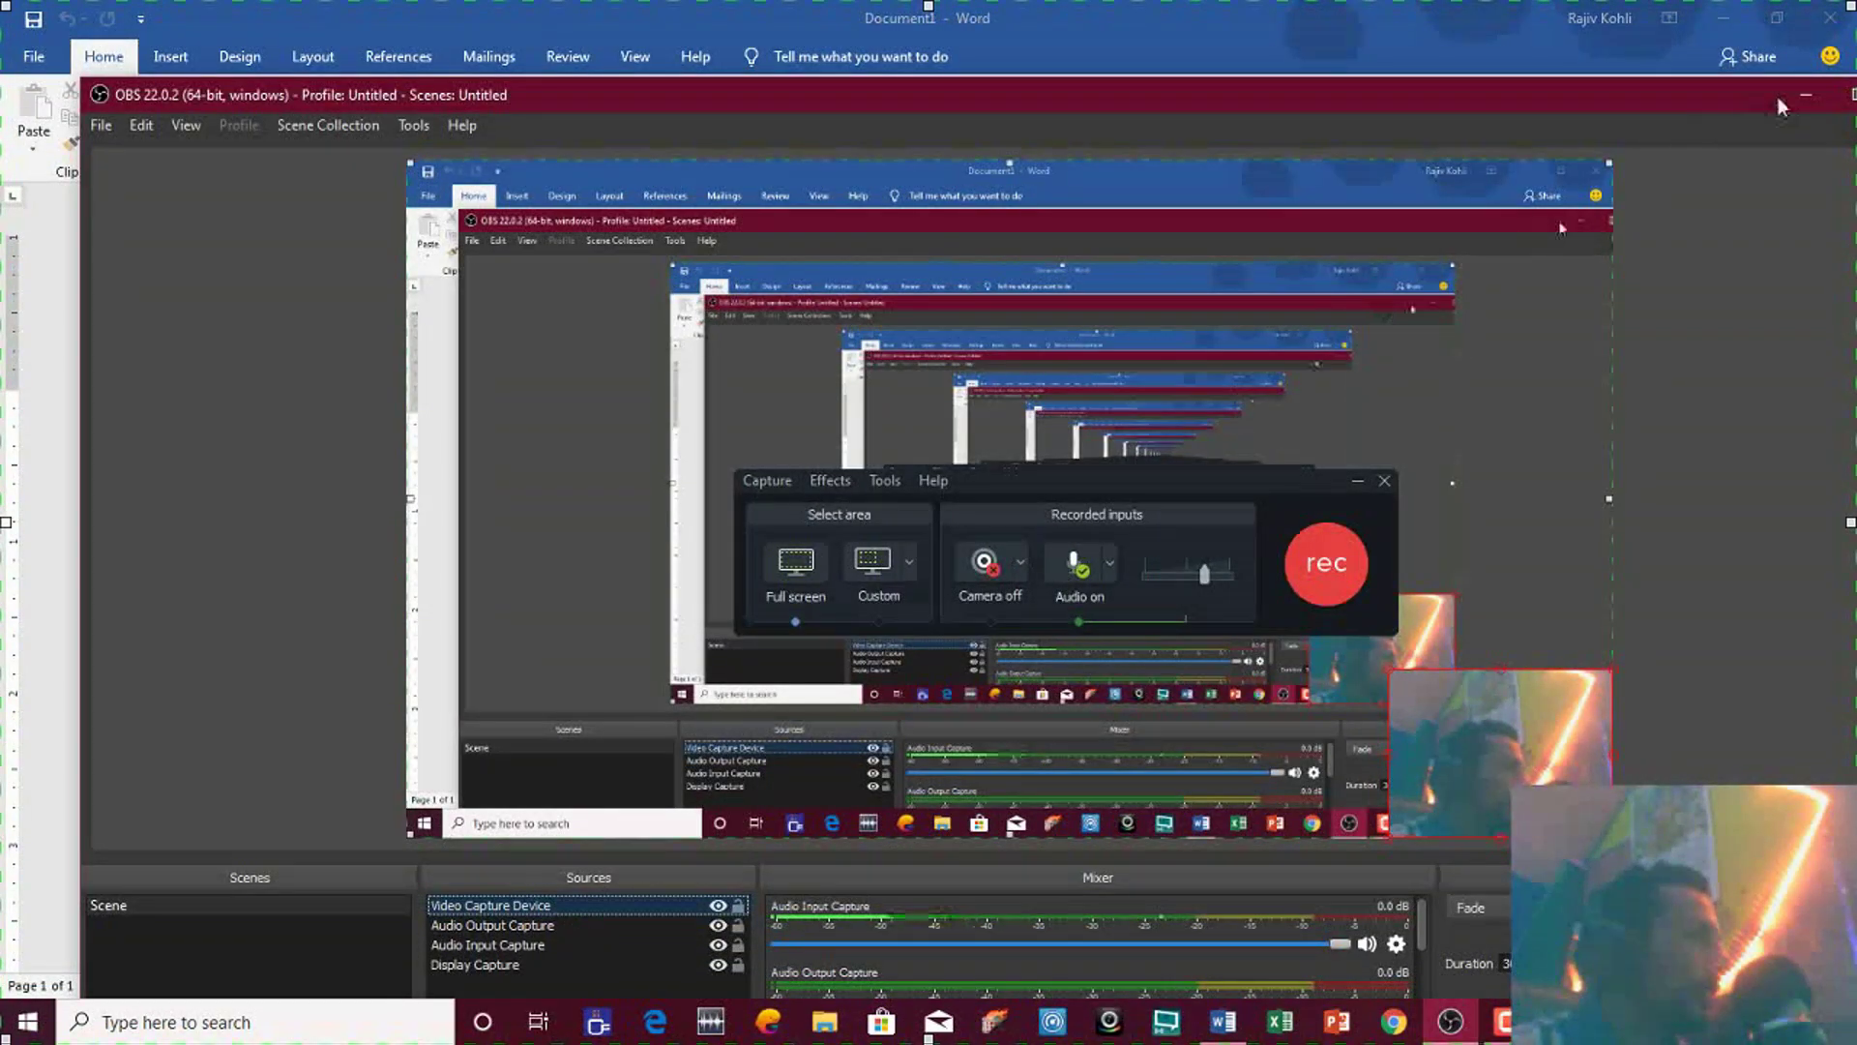
{"action": "left_click_drag", "start_coordinate": [1611, 96], "coordinate": [1559, 91]}
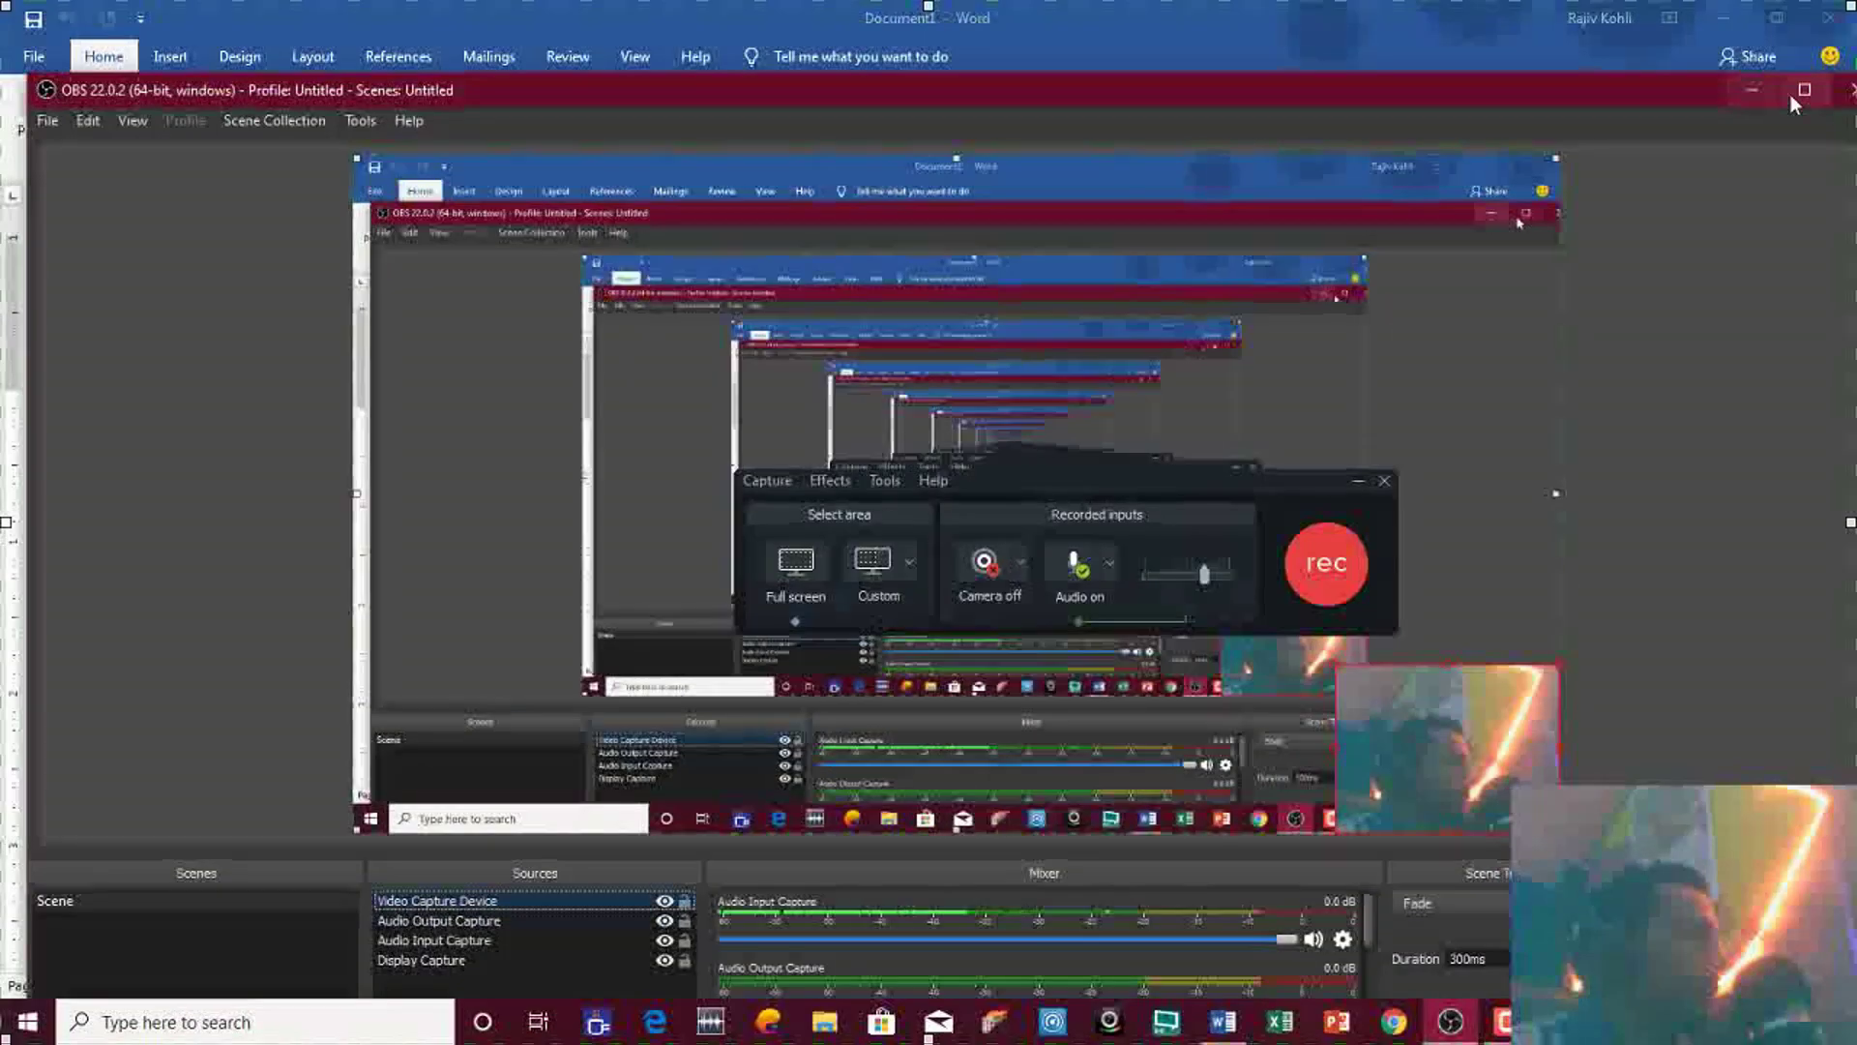
{"action": "left_click", "coordinate": [1790, 94]}
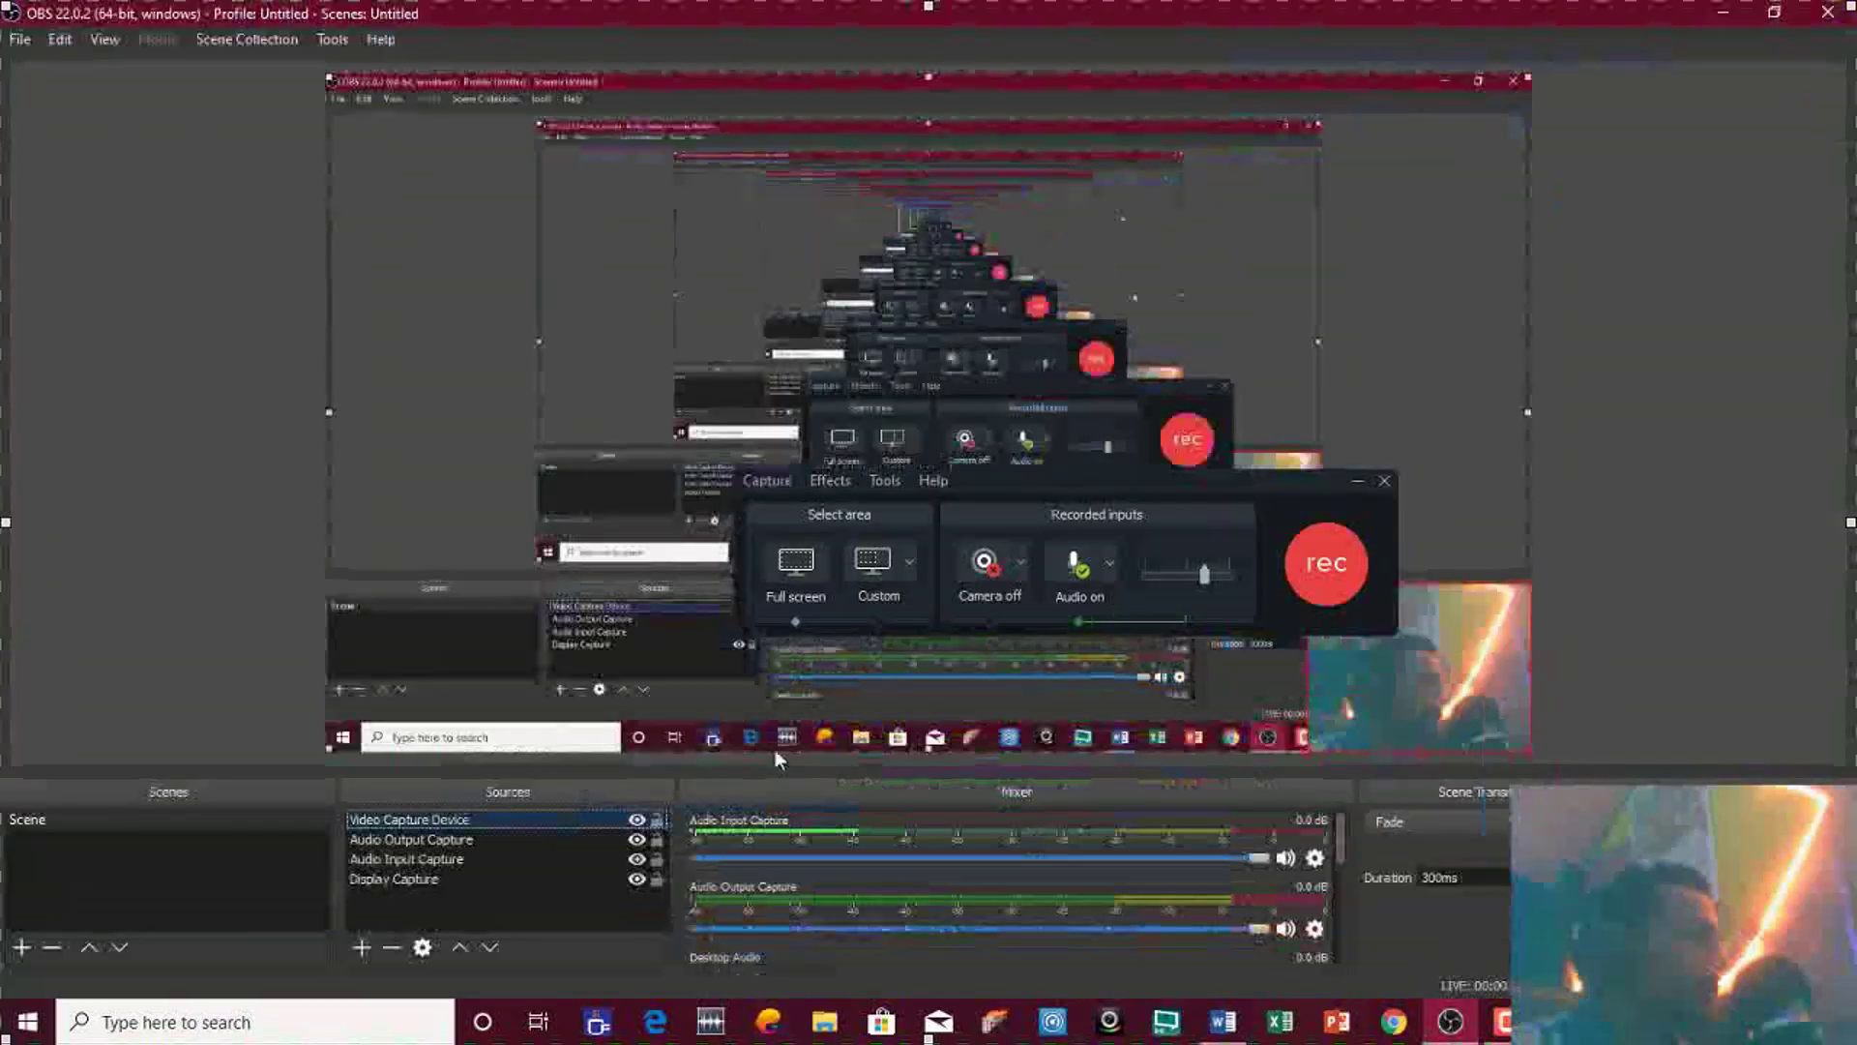
Remove the Video Capture Device source from the OBS scene, moving the recorder clear of the confirmation
{"action": "left_click", "coordinate": [393, 947]}
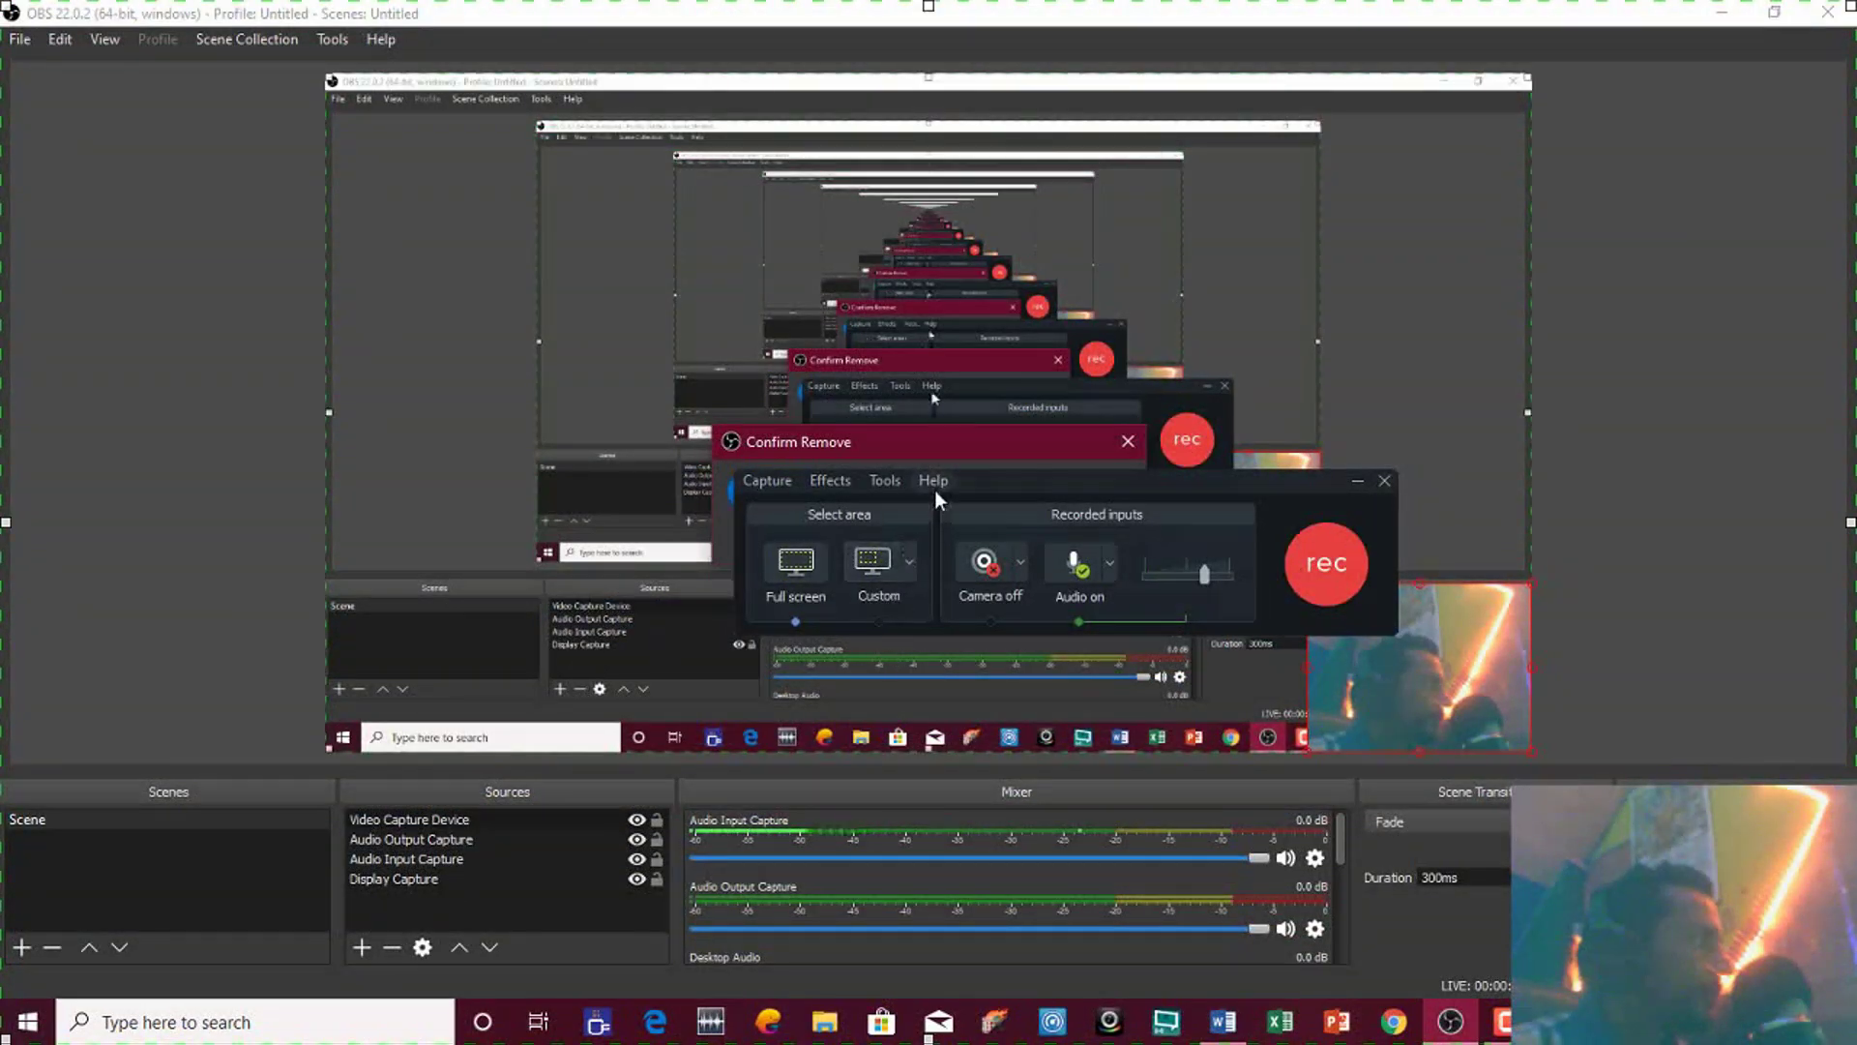
{"action": "left_click_drag", "start_coordinate": [1013, 474], "coordinate": [1315, 311]}
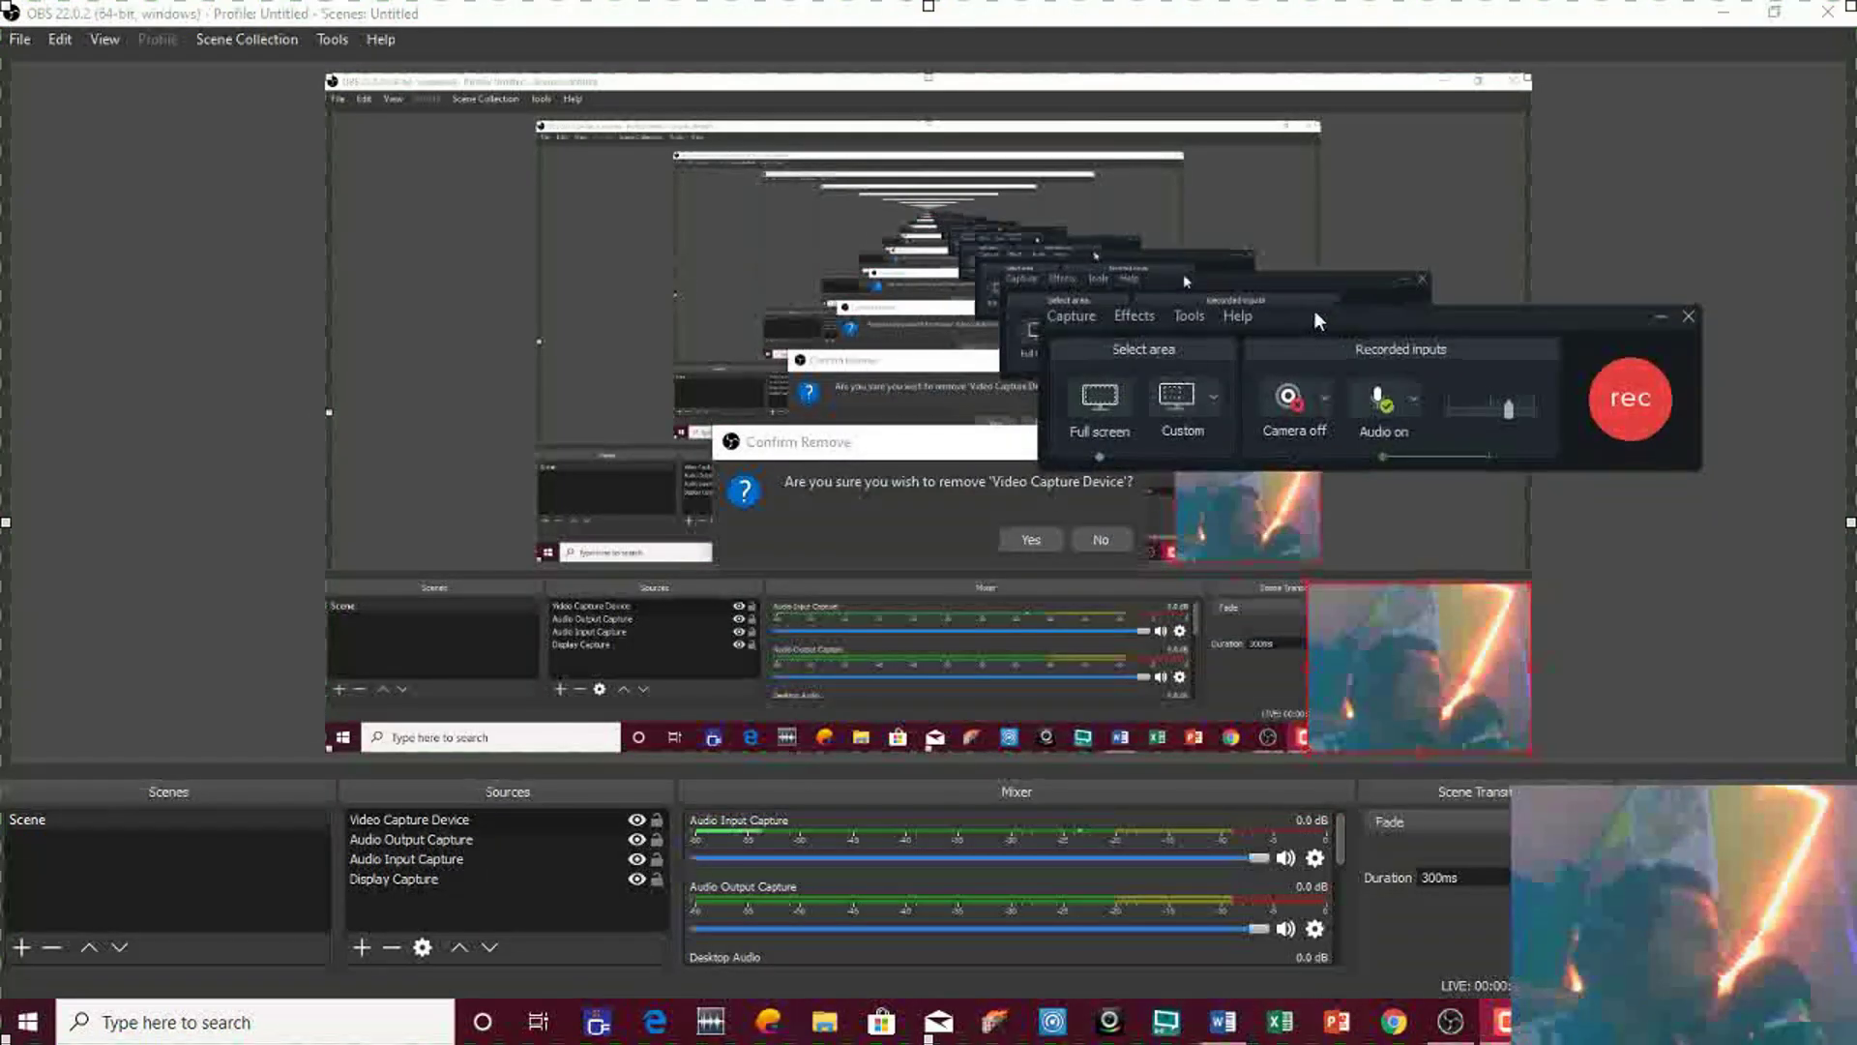
{"action": "left_click", "coordinate": [1049, 542]}
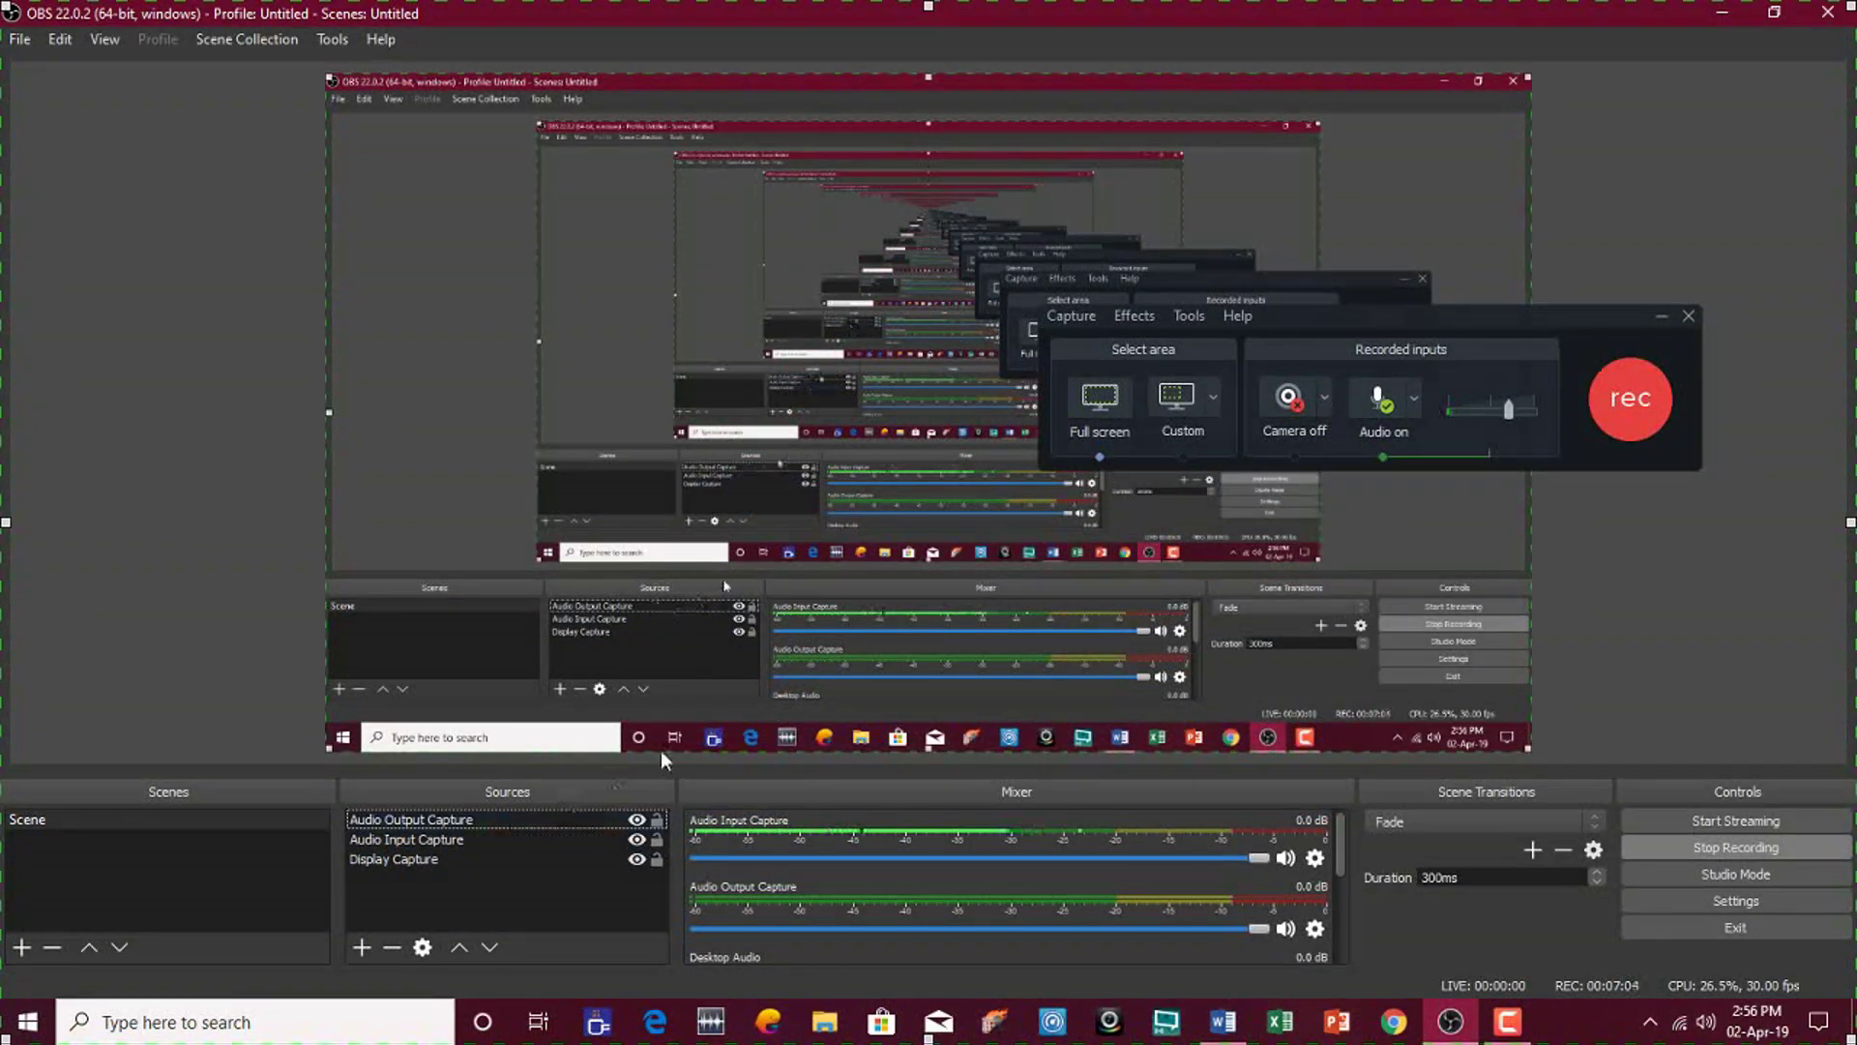
Switch to the blank Word document, enable USB2.0 Camera as the recorder's webcam and show its audio input options
{"action": "key", "text": "alt+Tab"}
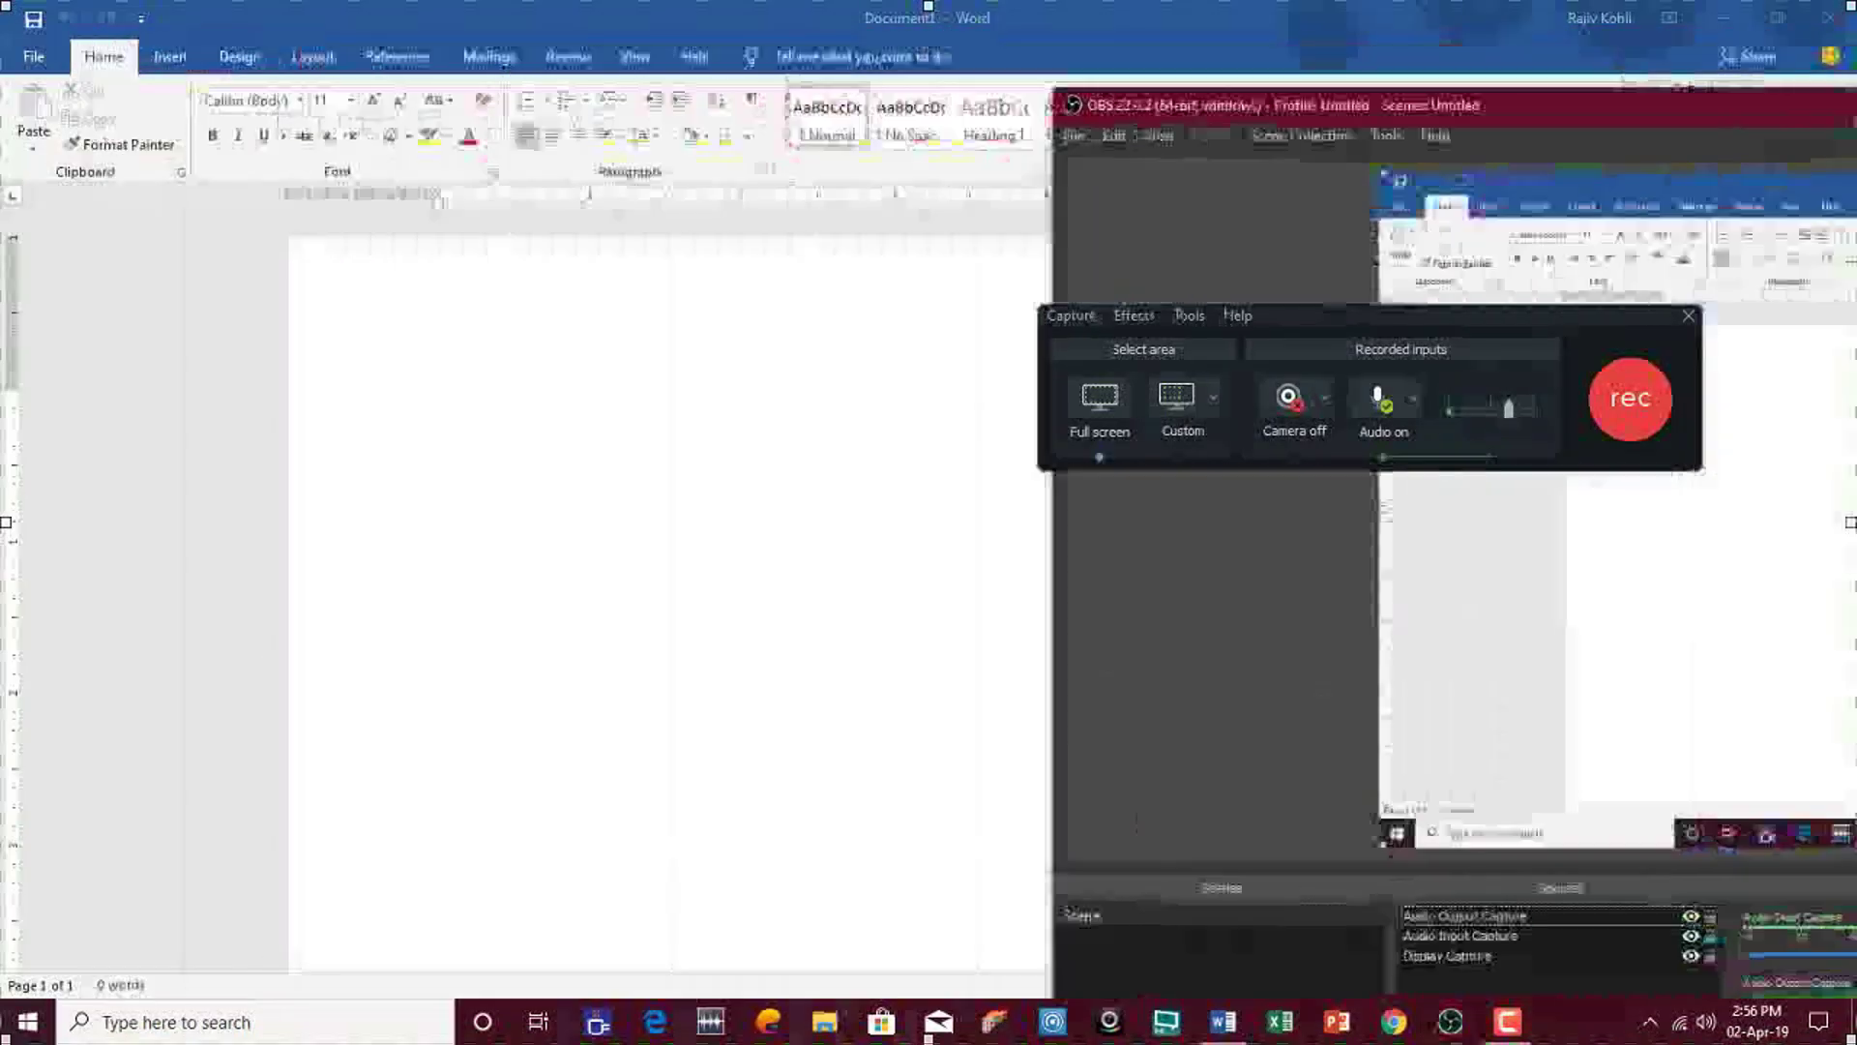
{"action": "left_click", "coordinate": [1325, 399]}
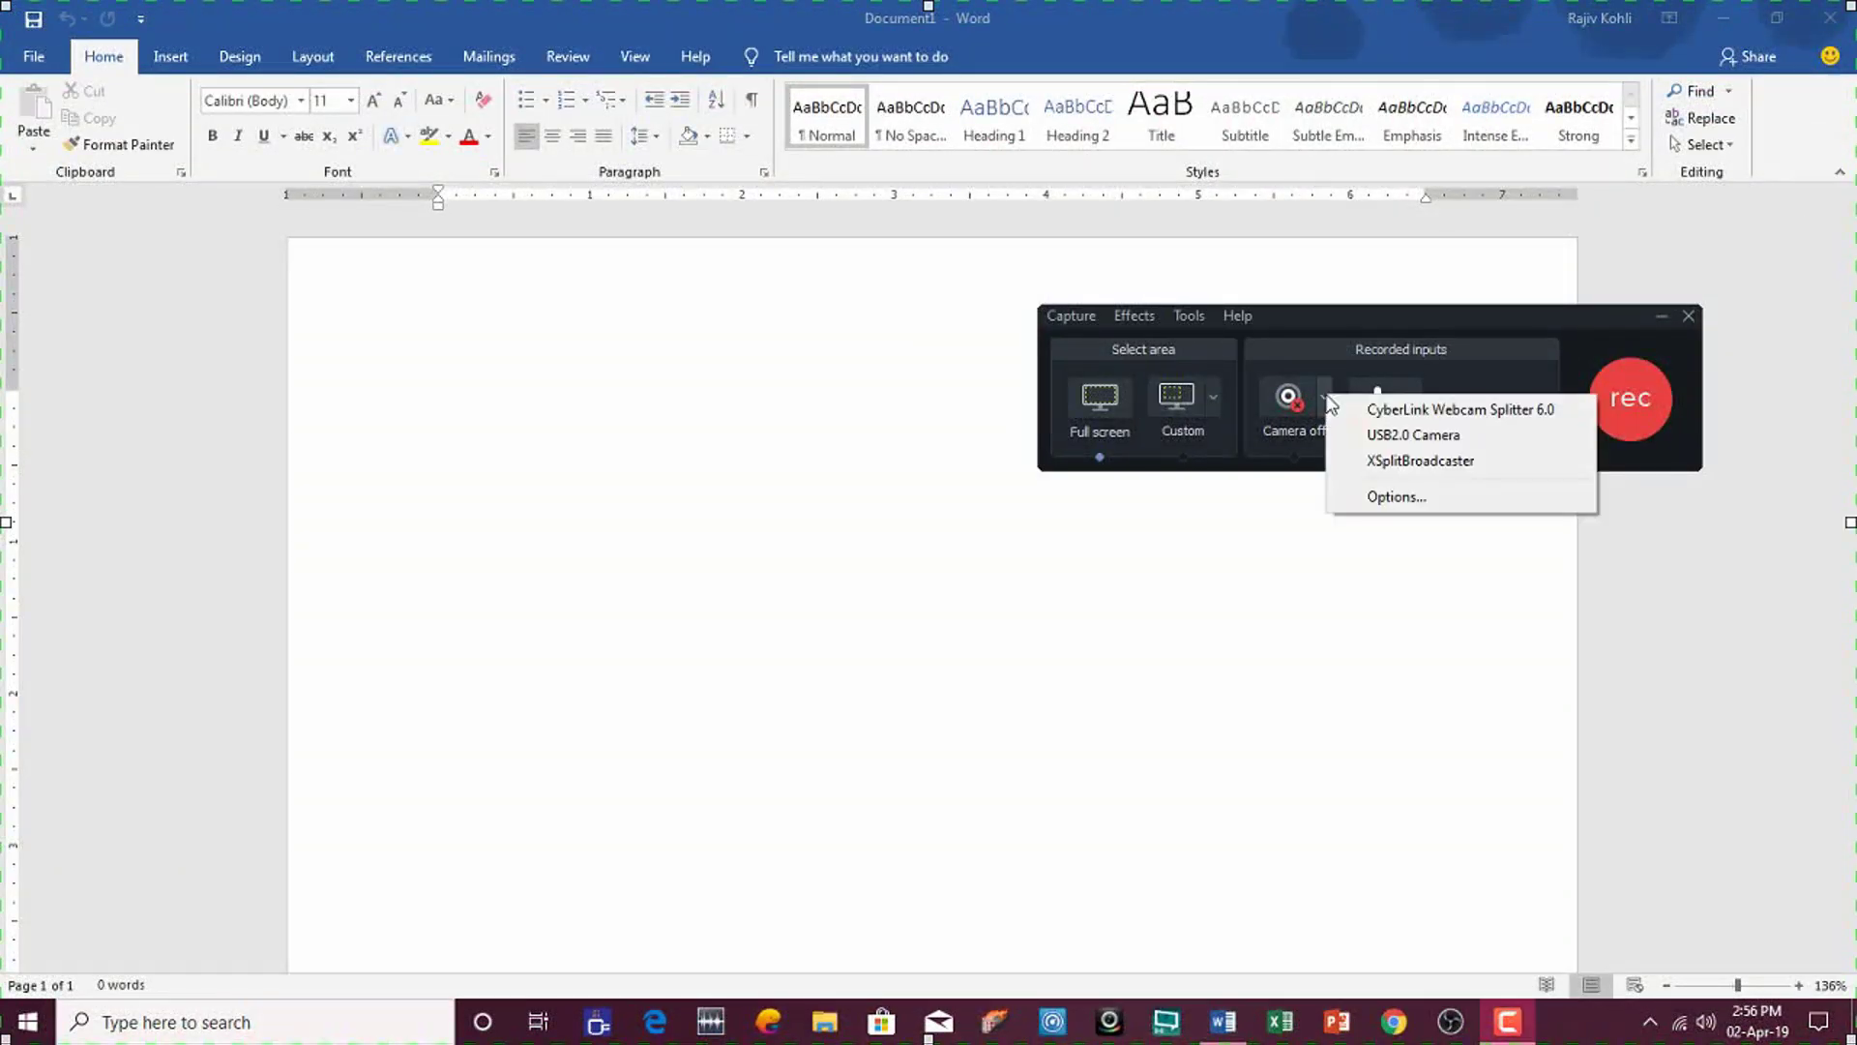
{"action": "left_click", "coordinate": [1347, 435]}
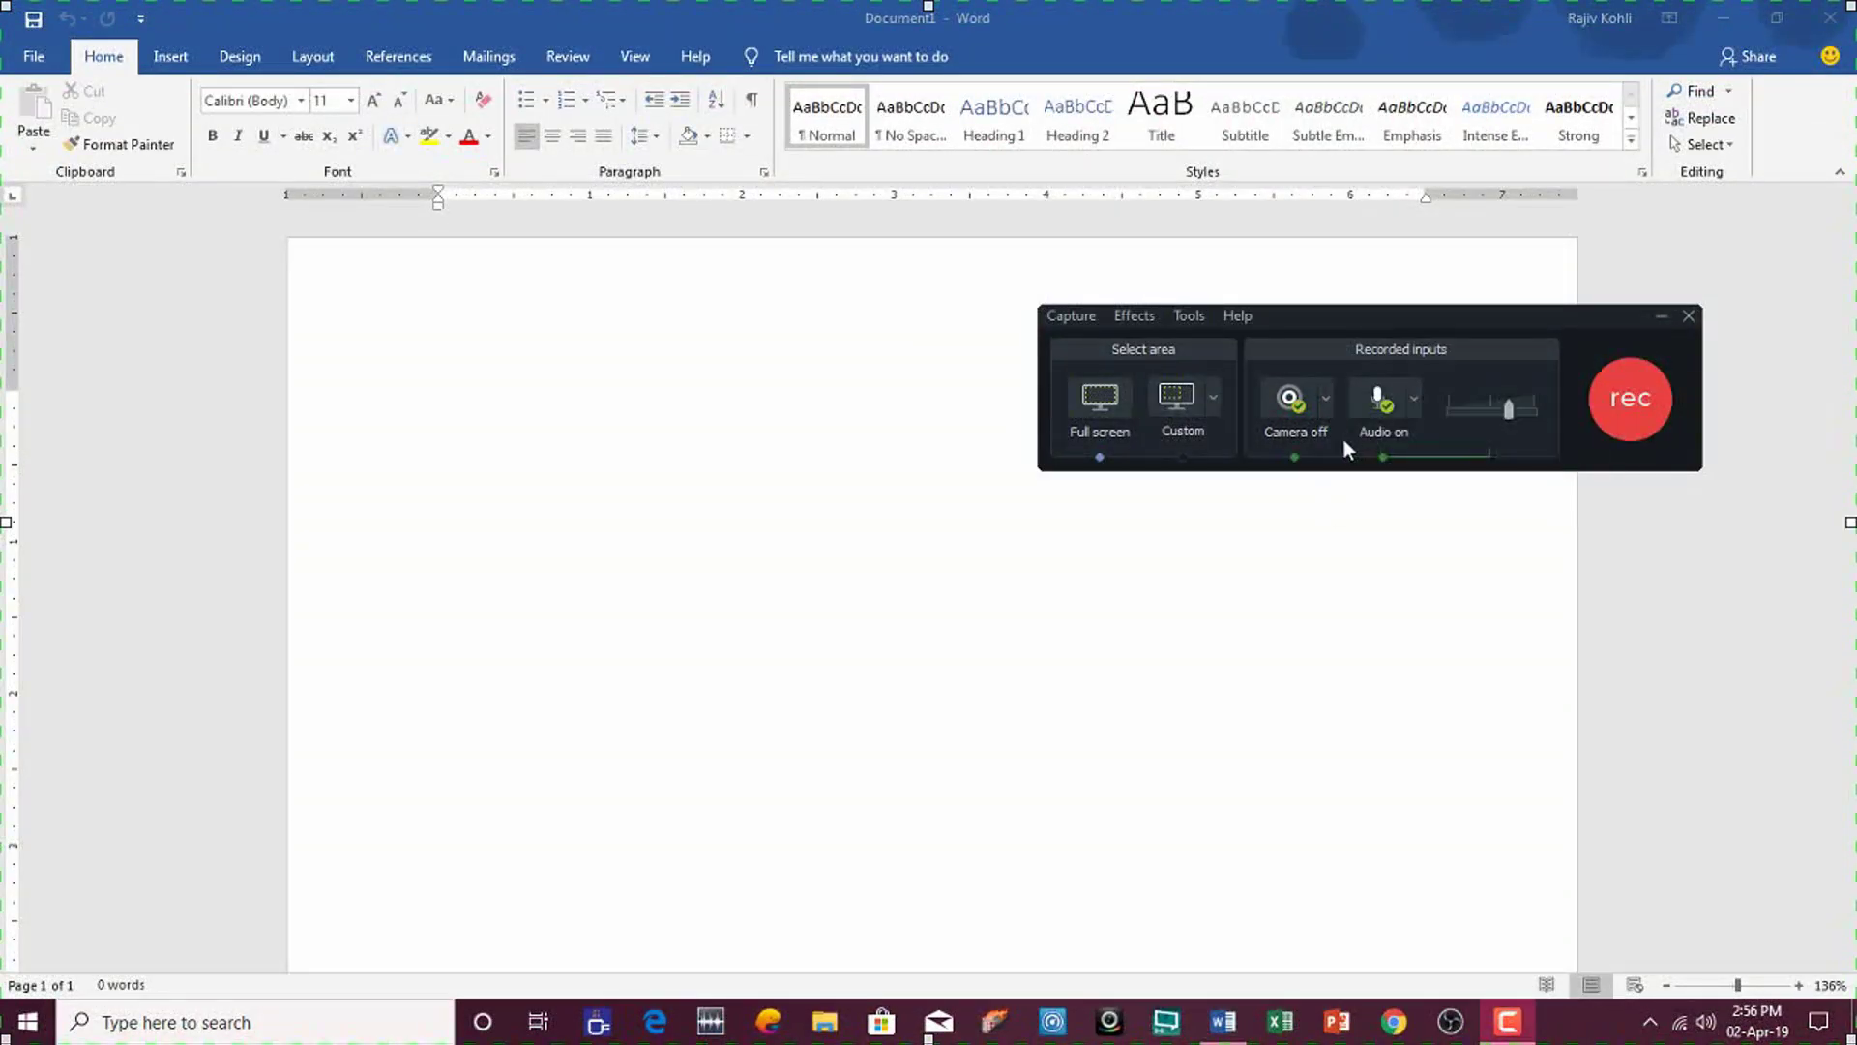
{"action": "left_click_drag", "start_coordinate": [1318, 317], "coordinate": [1176, 619]}
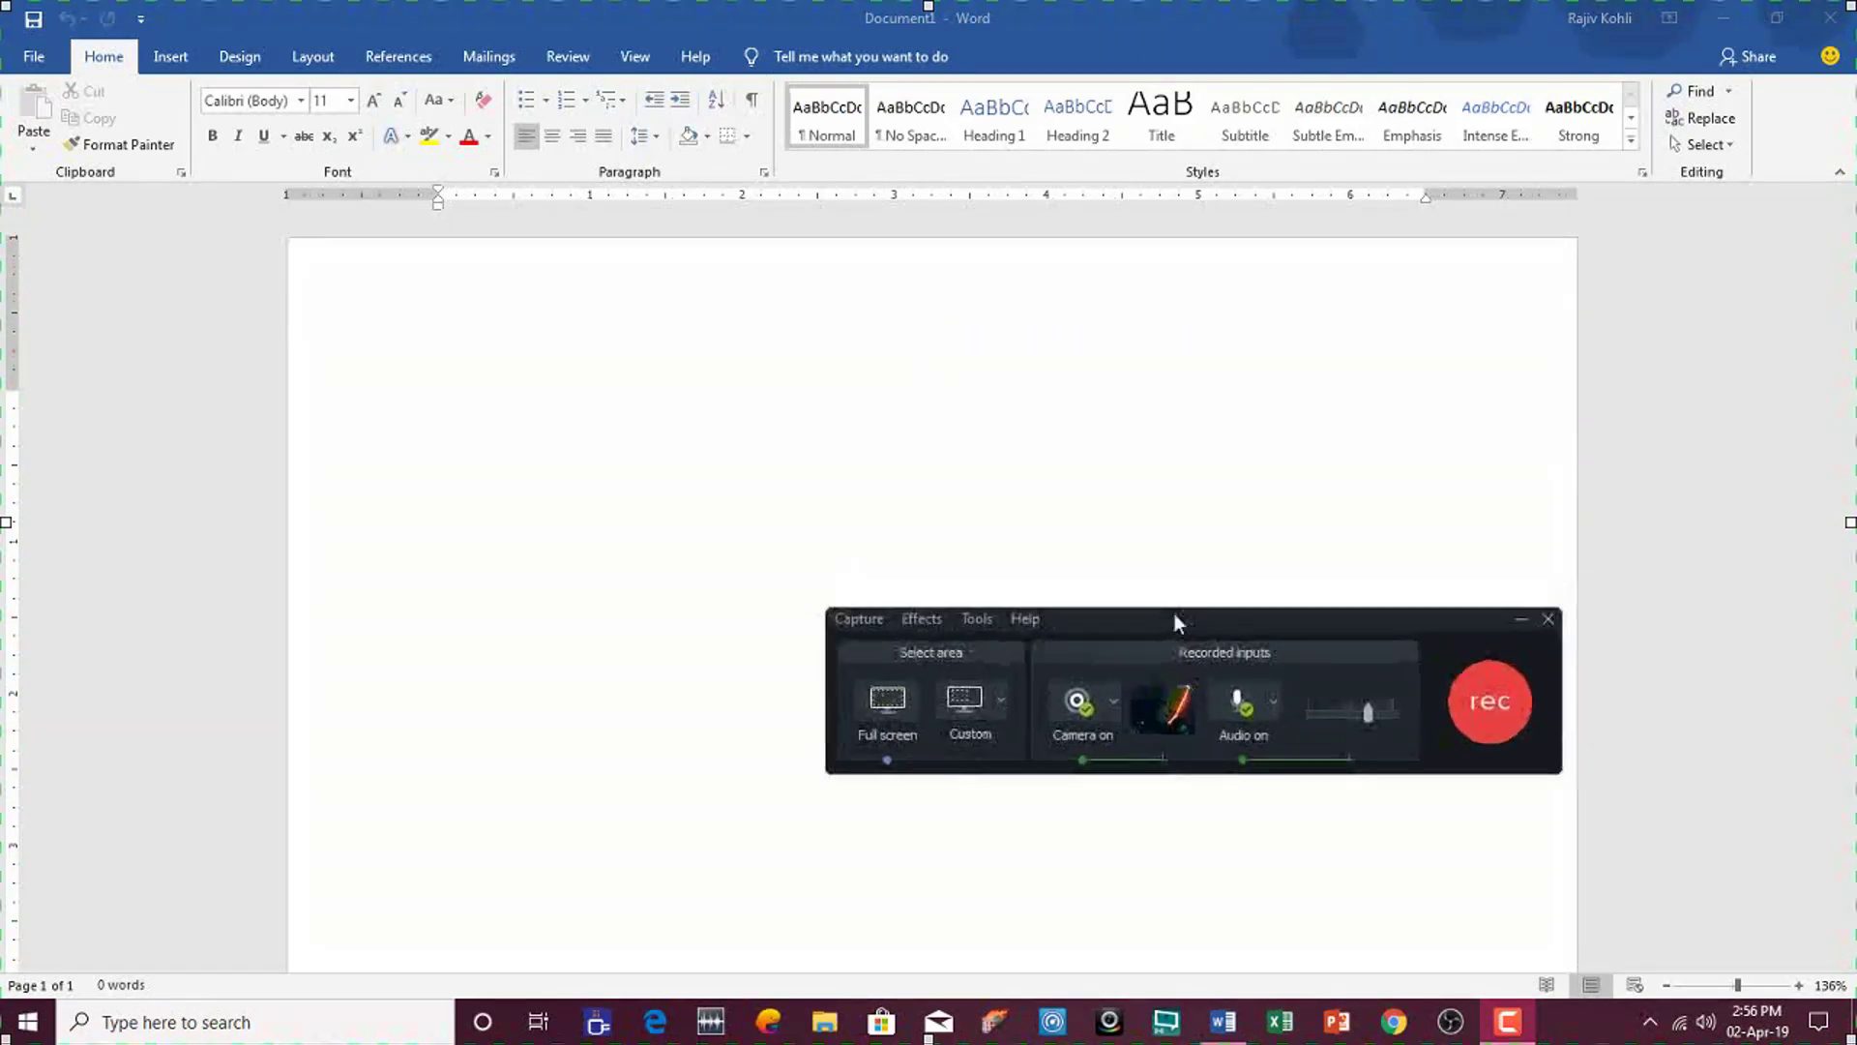
{"action": "mouse_move", "coordinate": [1157, 724]}
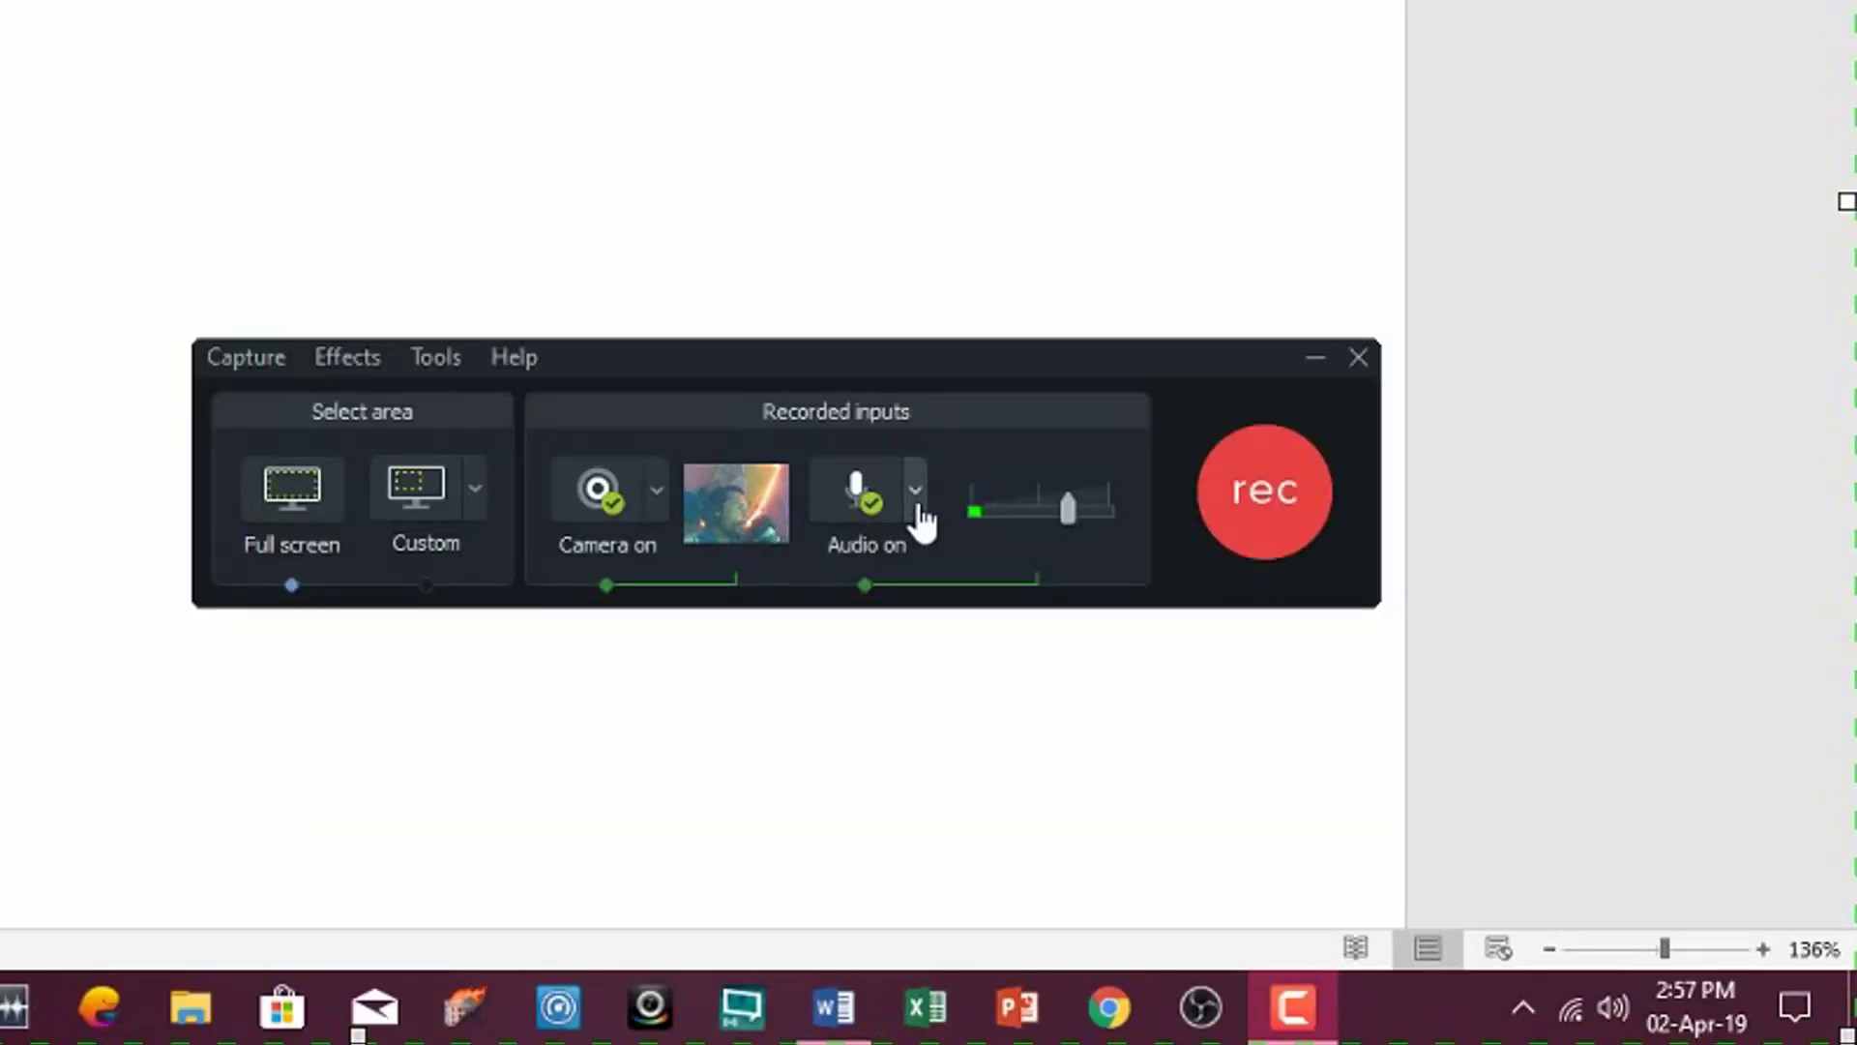
{"action": "left_click", "coordinate": [916, 493]}
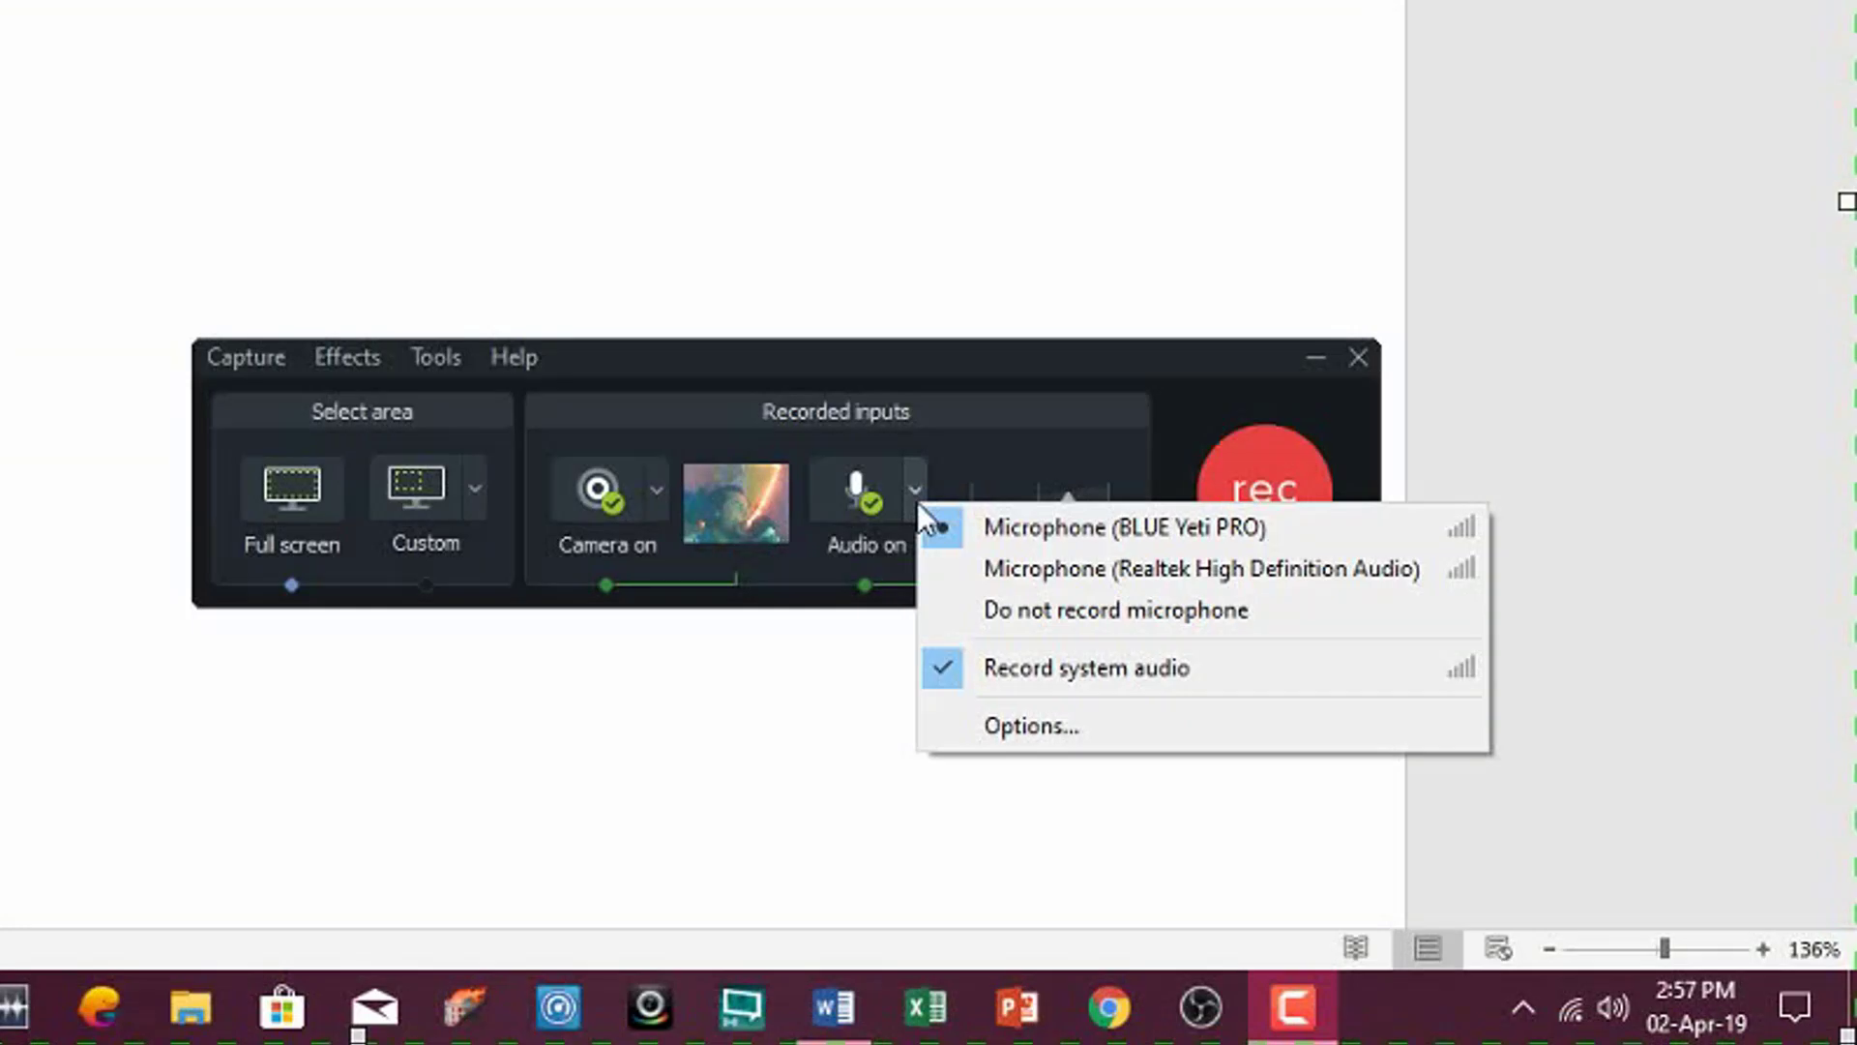
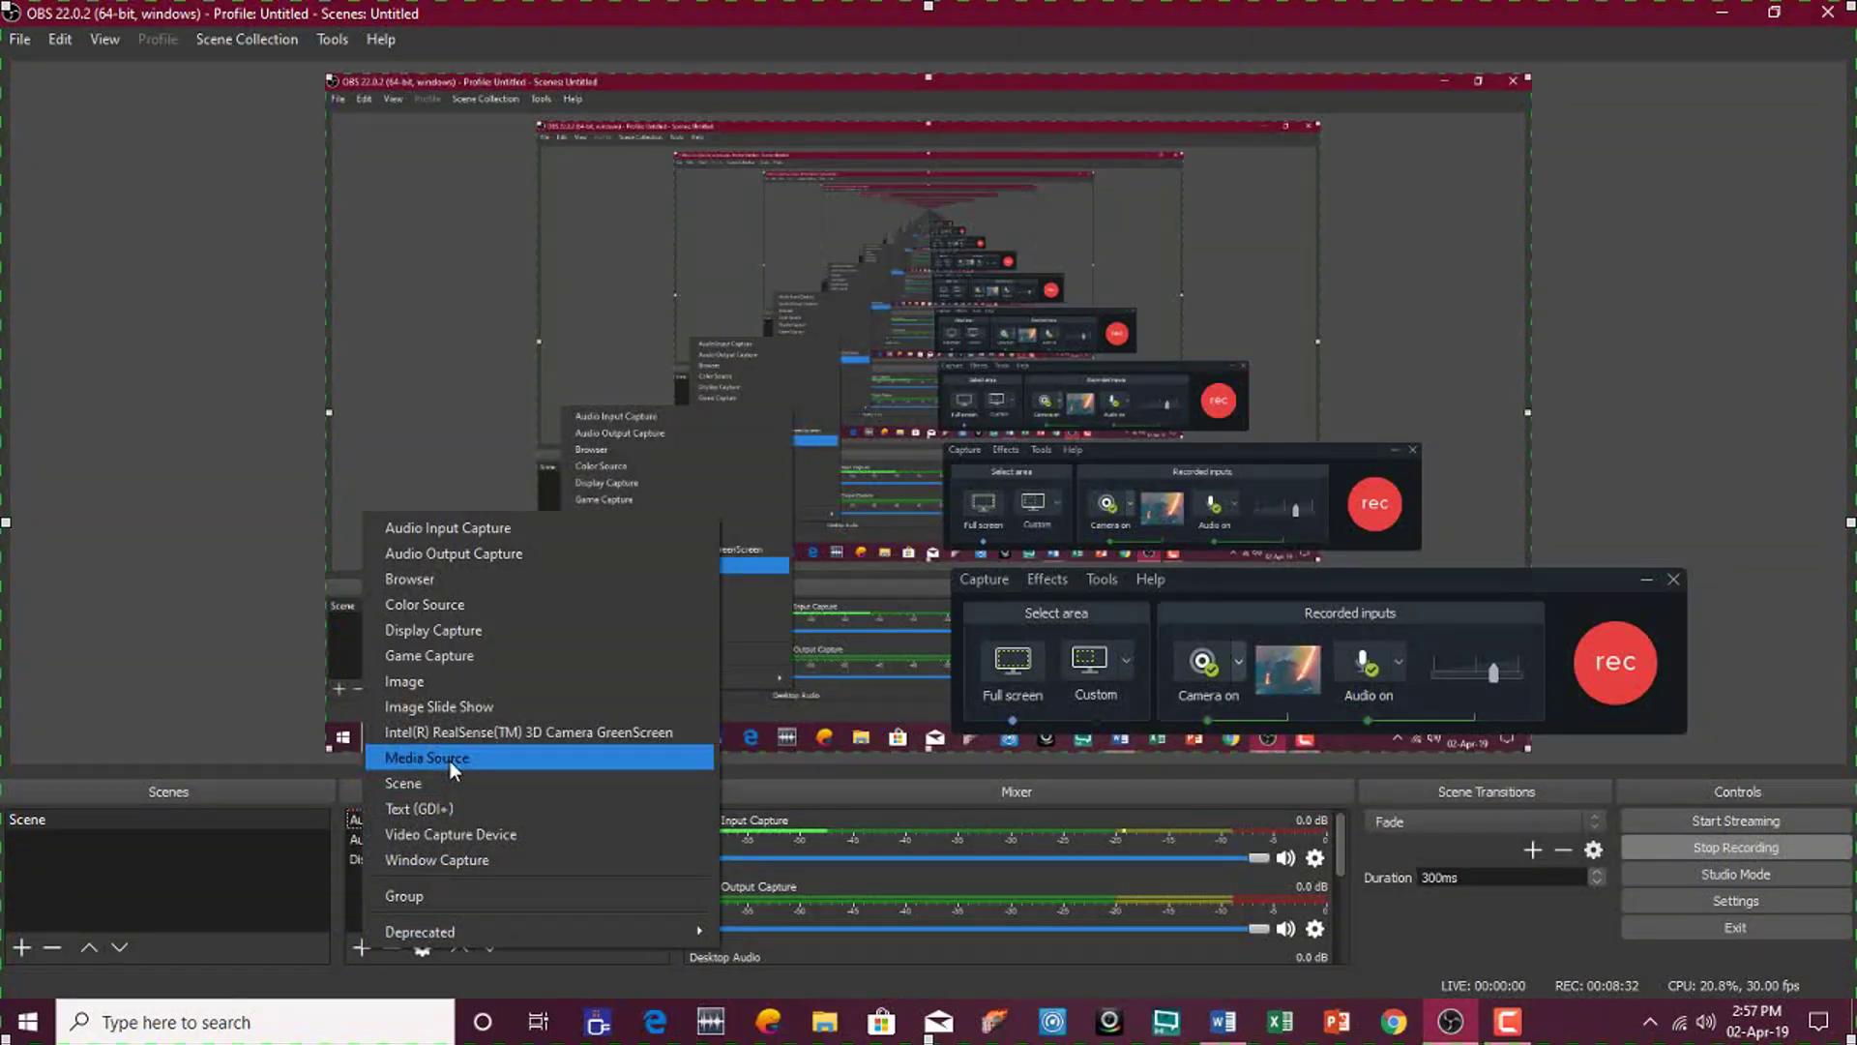
Add a new Video Capture Device source in OBS Studio, discard its property changes and minimize OBS
{"action": "left_click", "coordinate": [463, 834]}
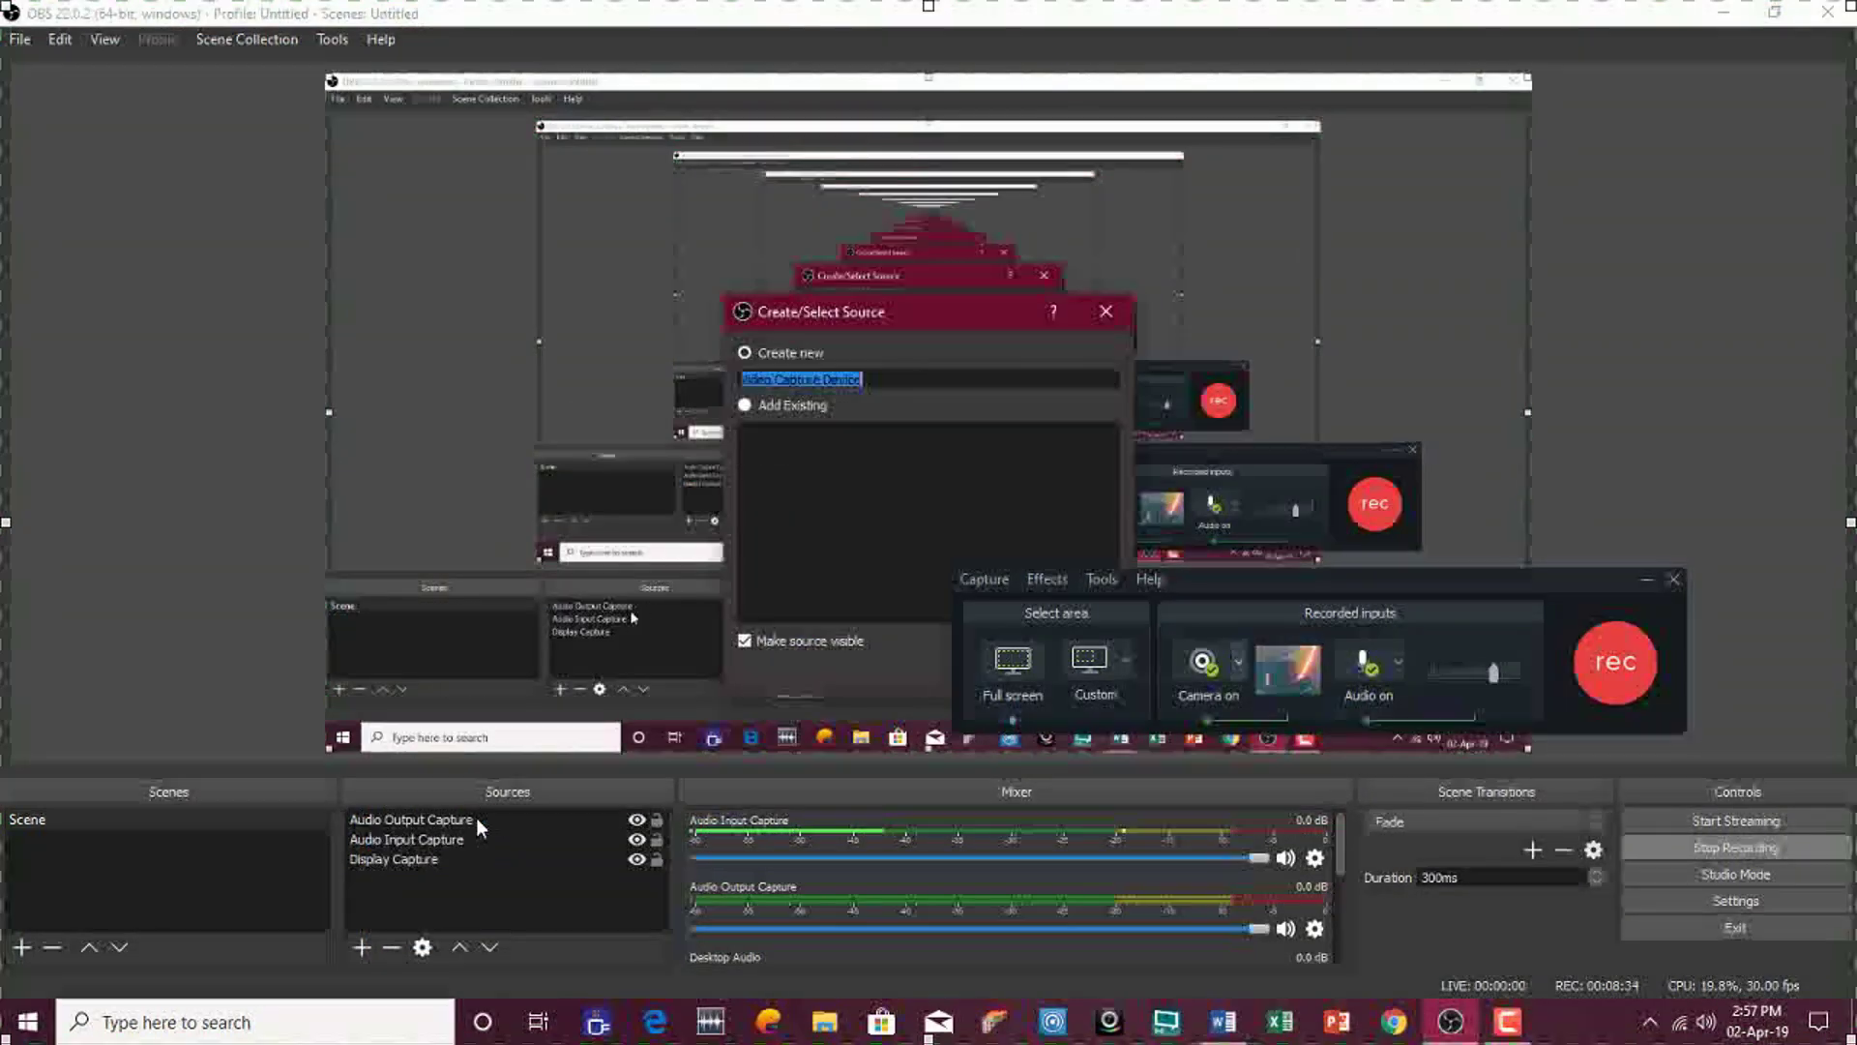
{"action": "left_click", "coordinate": [868, 647]}
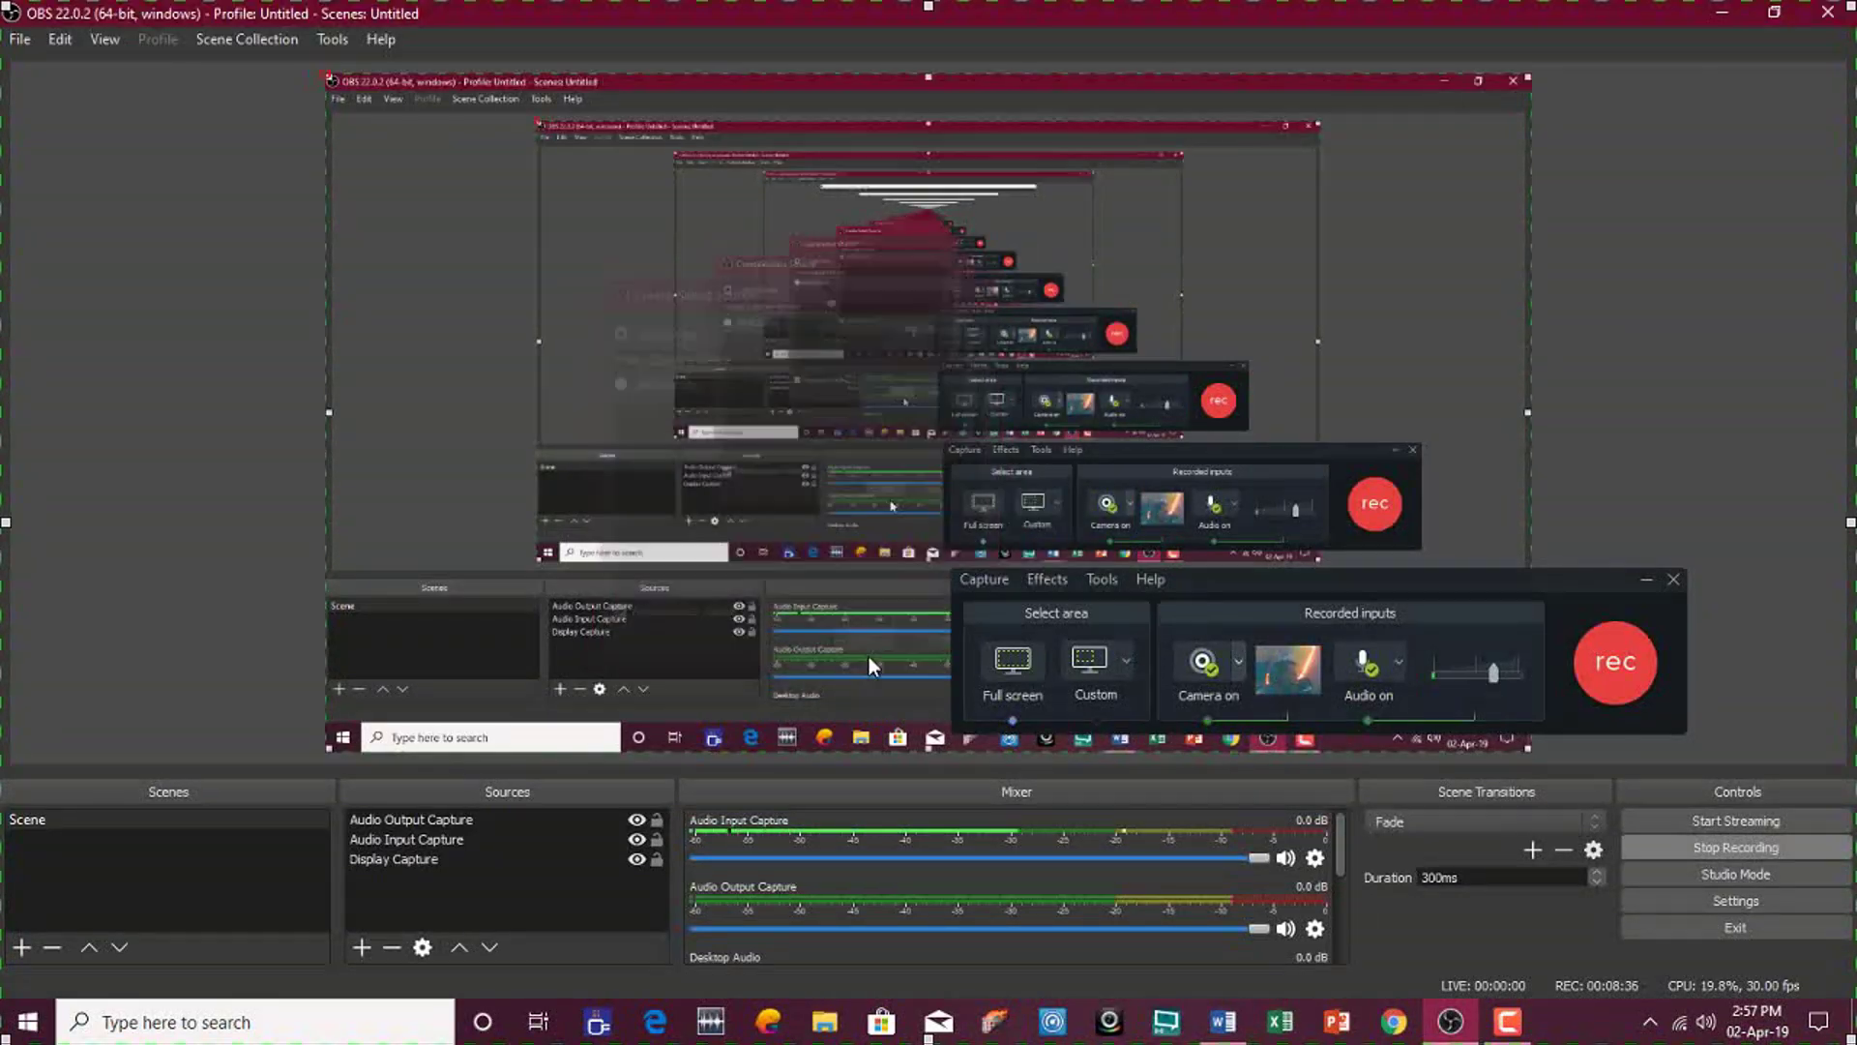
{"action": "left_click", "coordinate": [746, 466]}
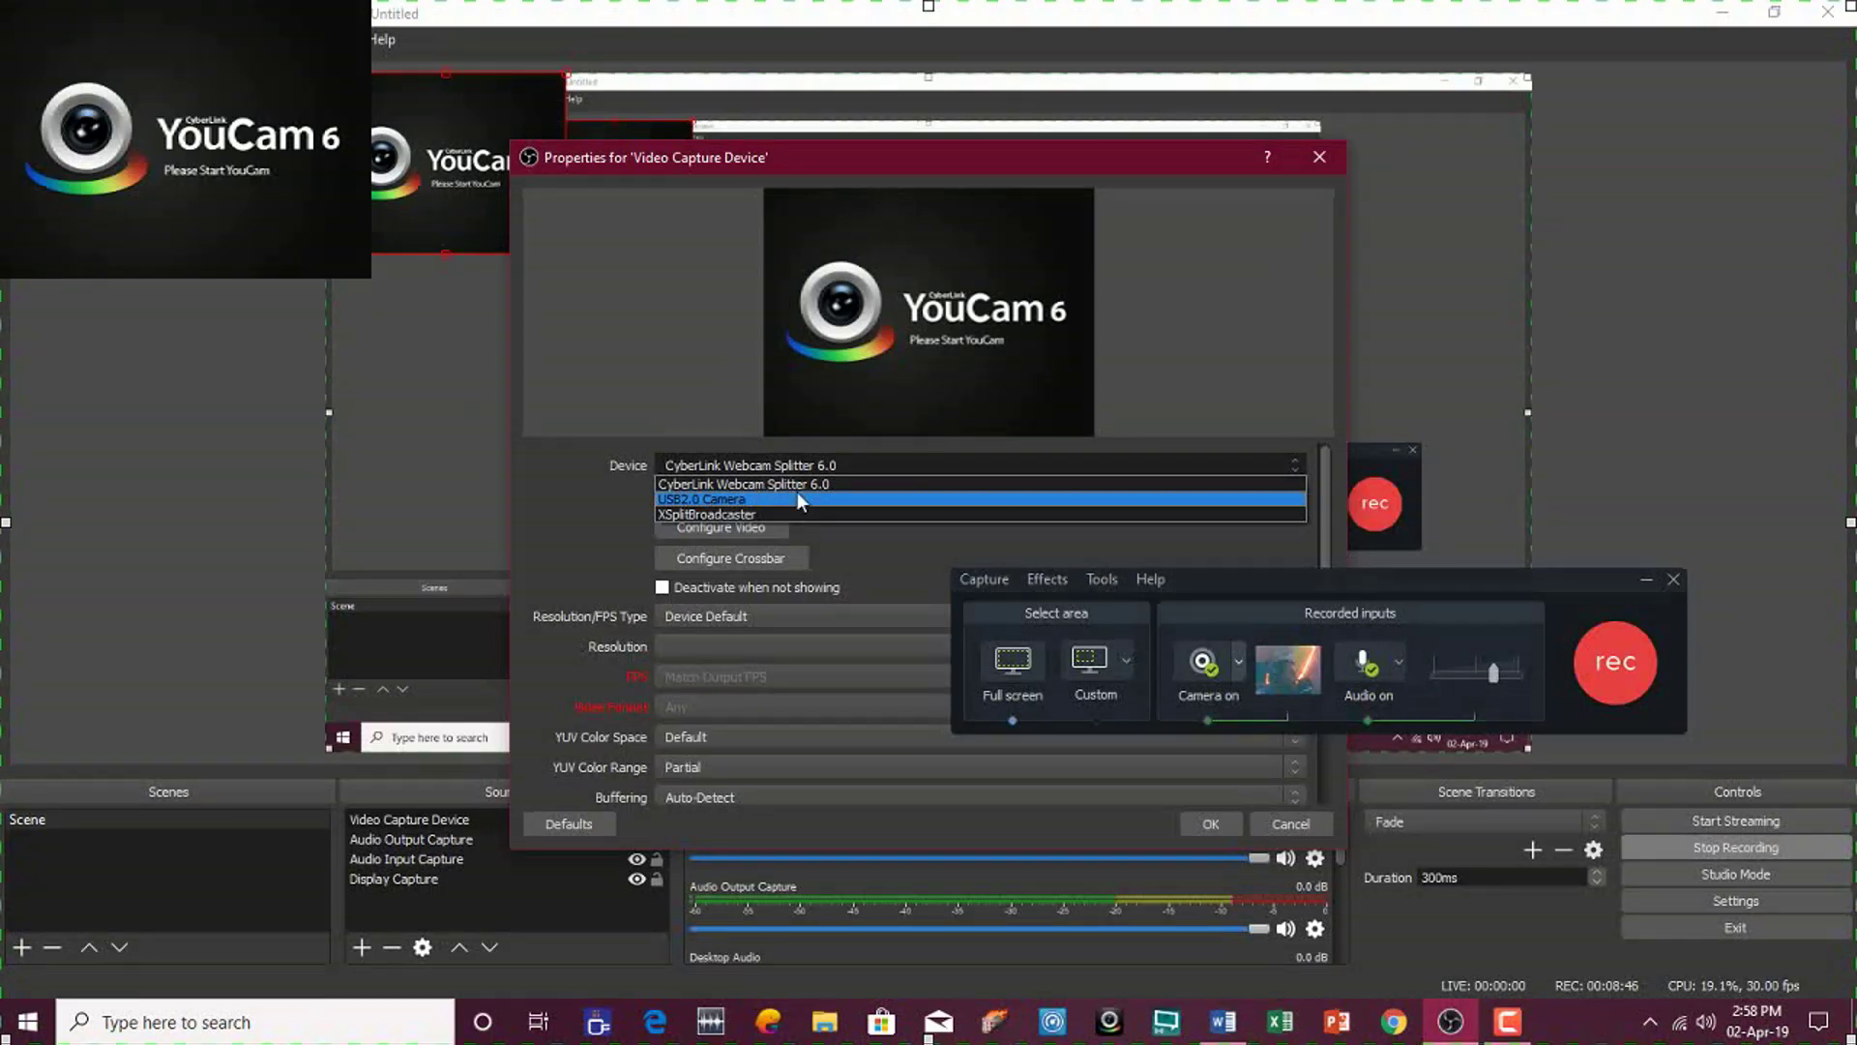
{"action": "left_click", "coordinate": [1319, 157]}
{"action": "left_click", "coordinate": [1320, 157]}
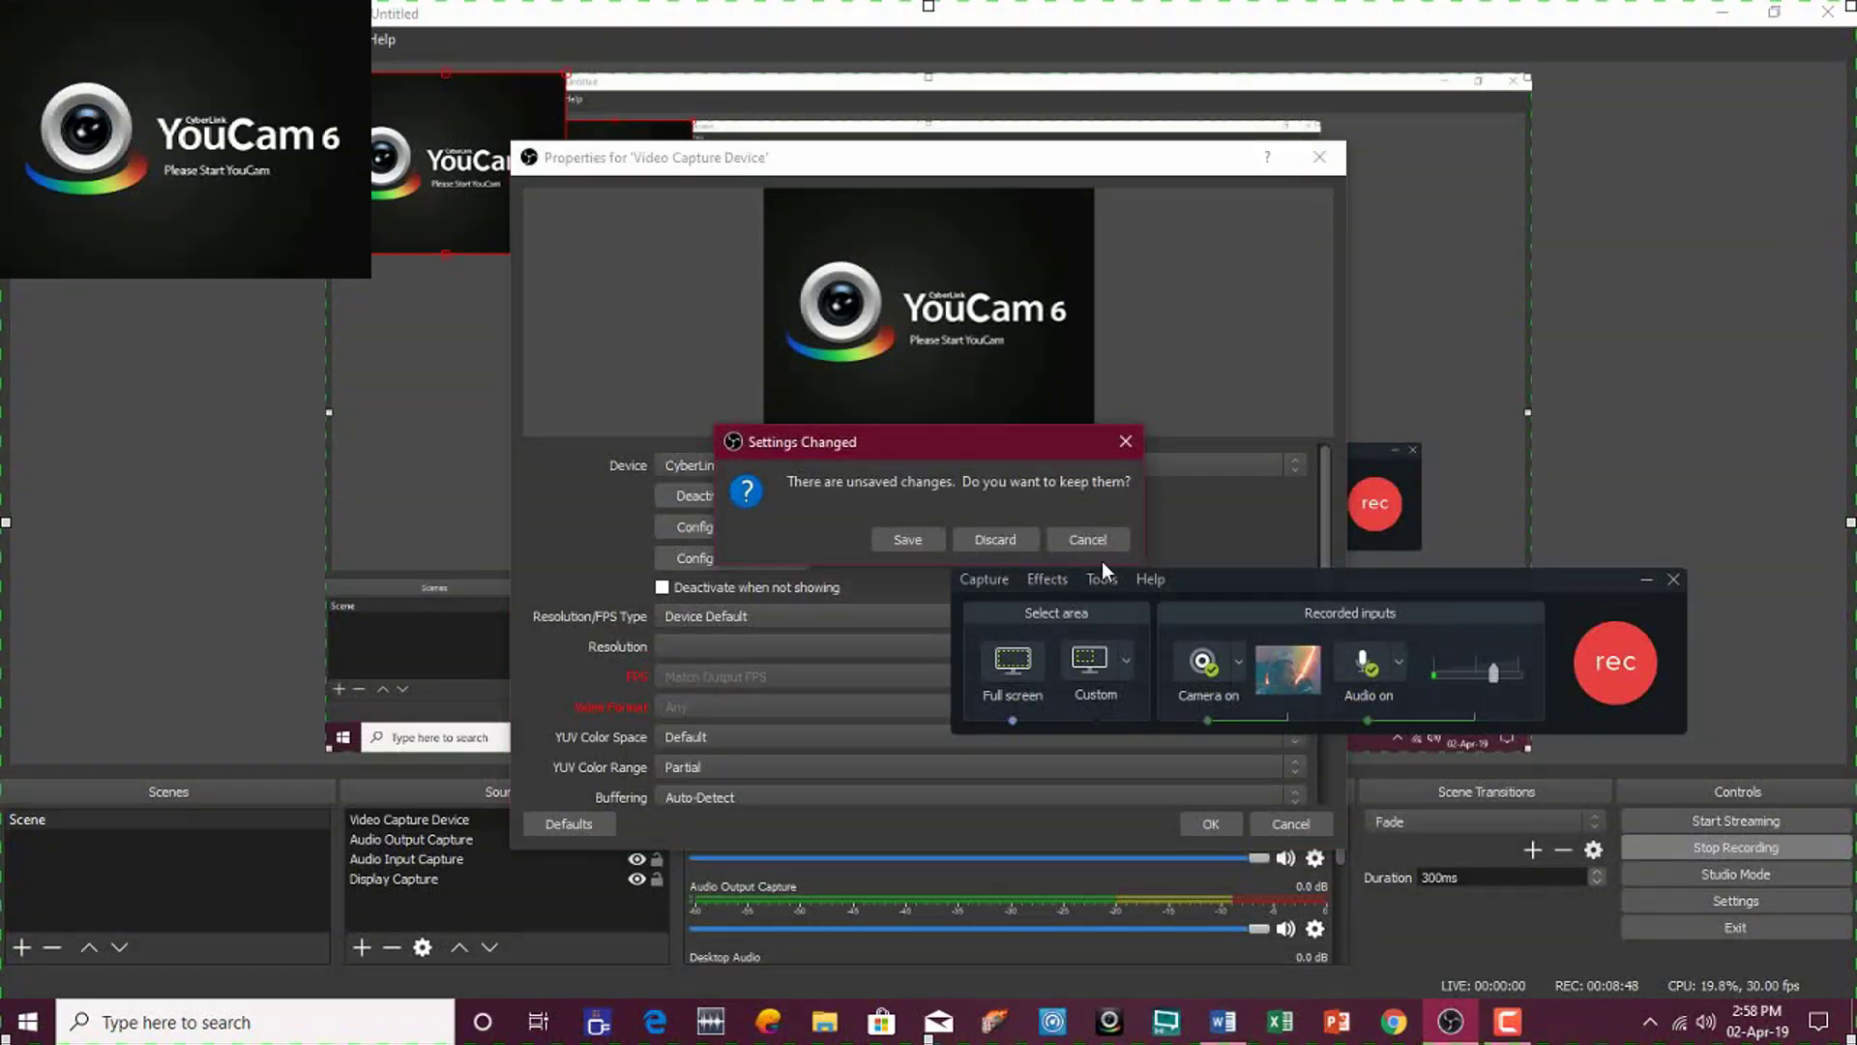
{"action": "left_click", "coordinate": [968, 540]}
{"action": "left_click", "coordinate": [1722, 12]}
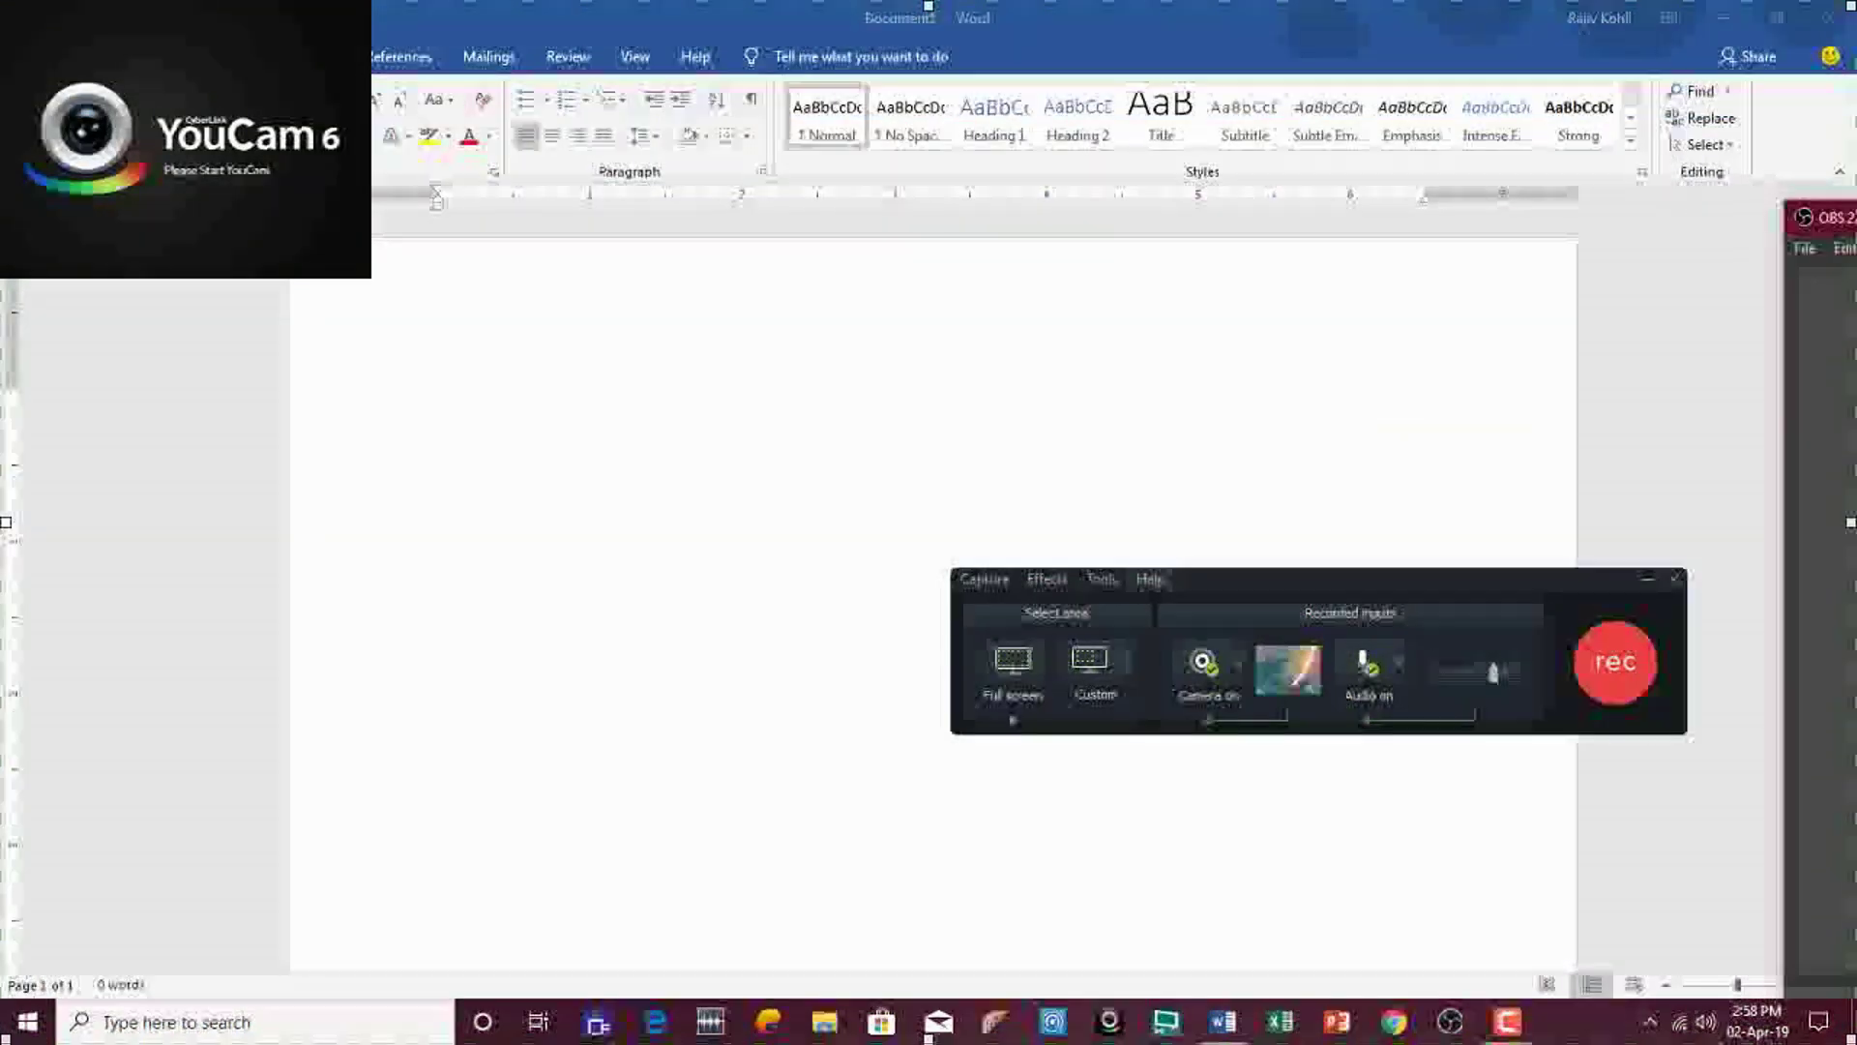
Examine the recorder's microphone choices and its Record system audio option
{"action": "left_click", "coordinate": [1400, 662]}
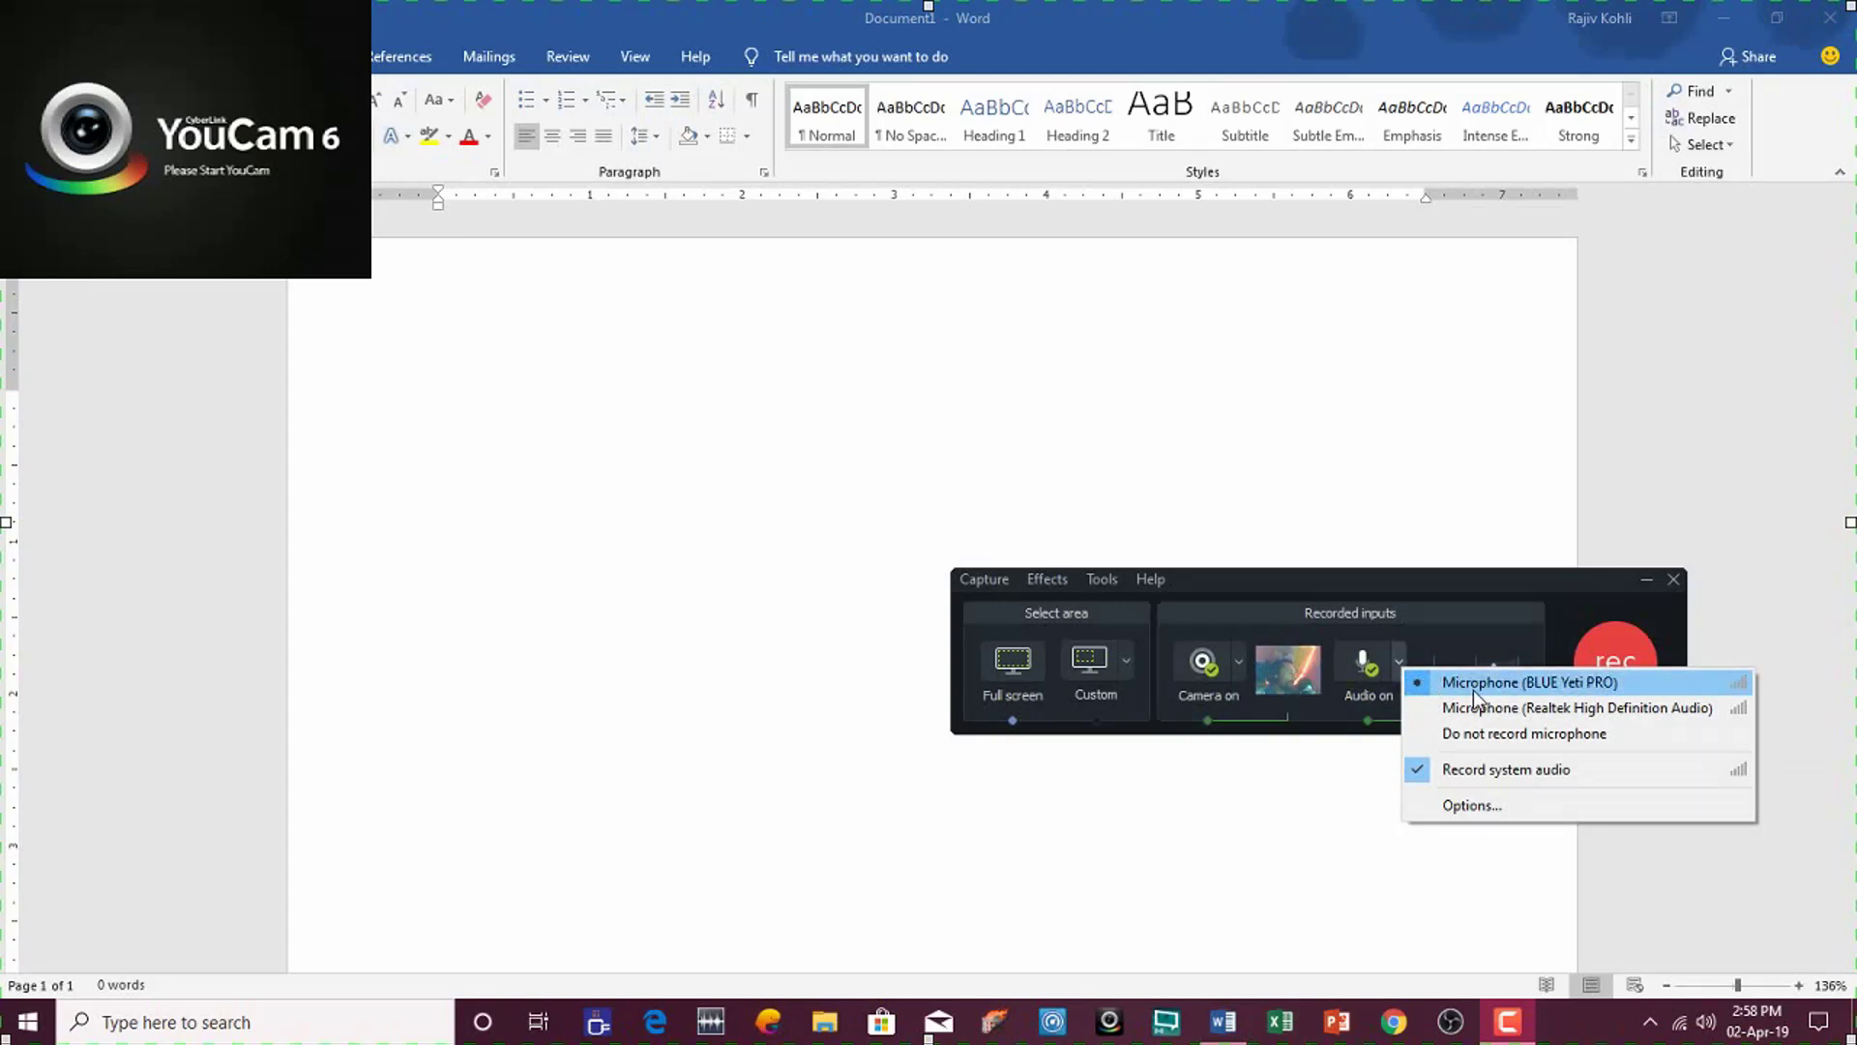
{"action": "left_click", "coordinate": [1471, 578]}
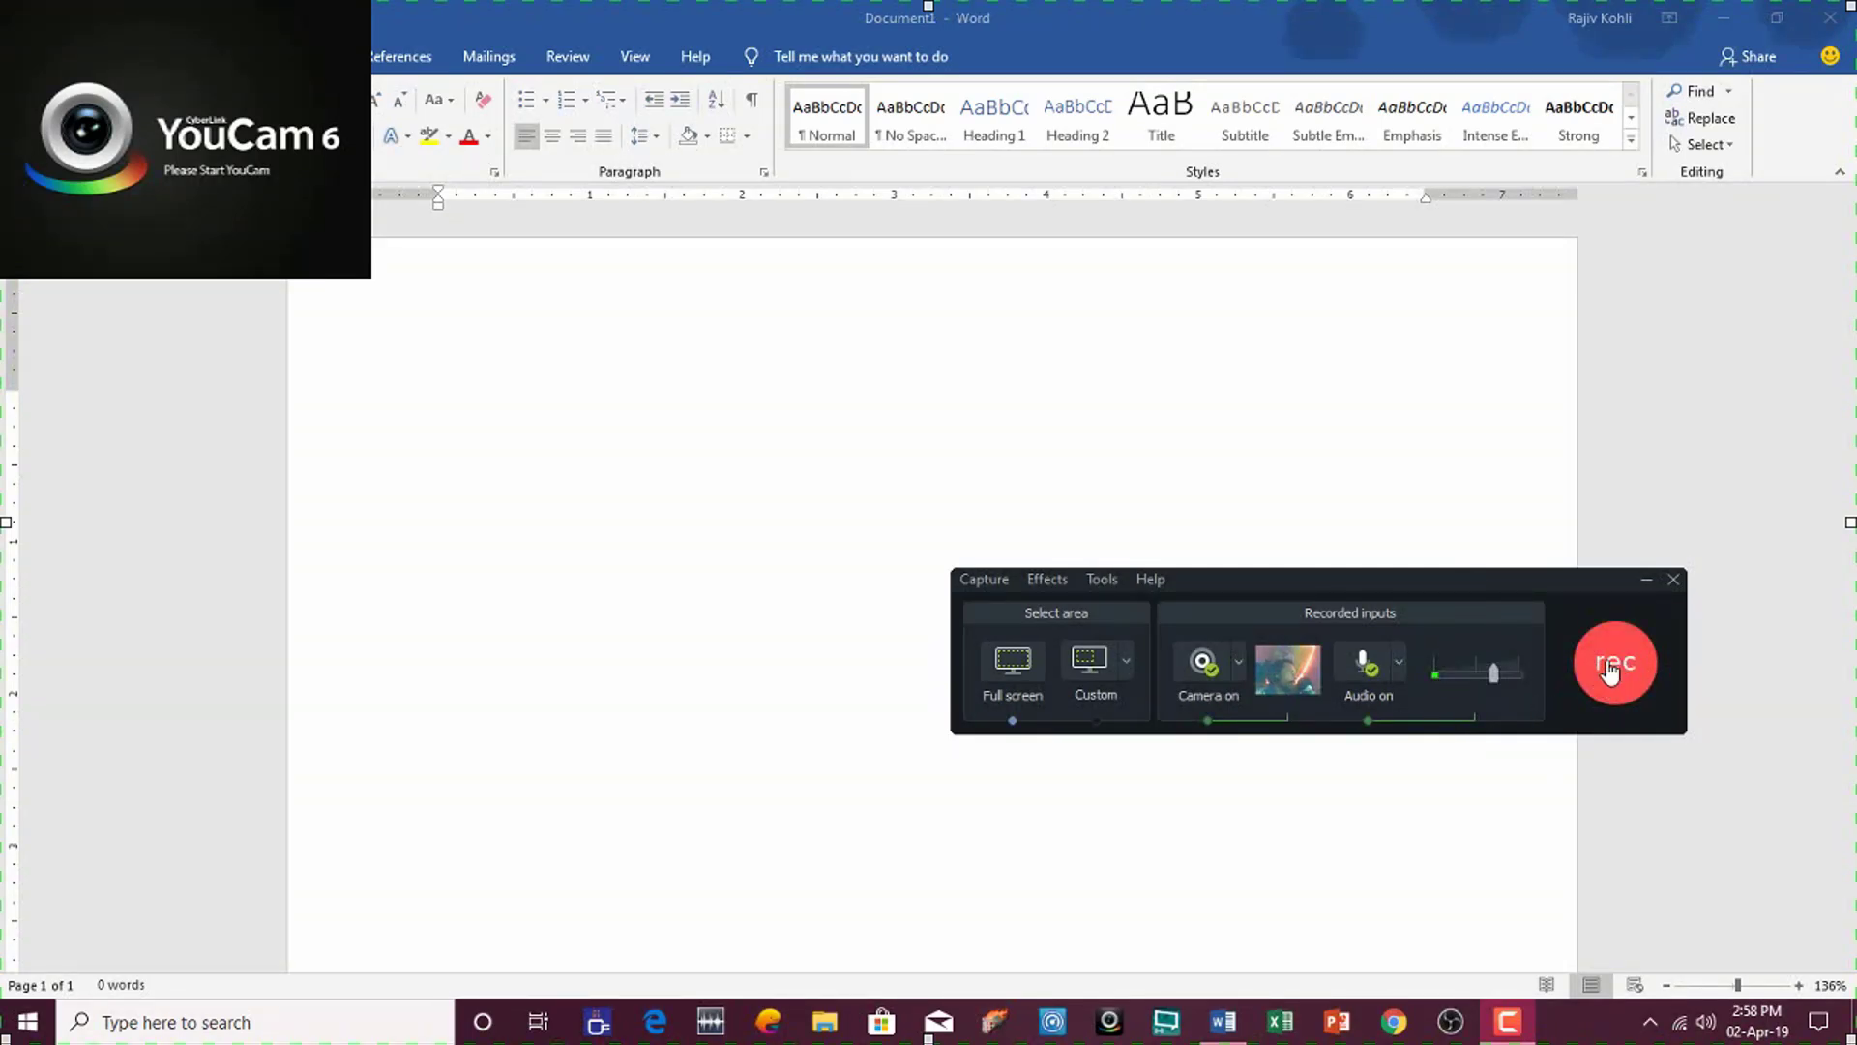
{"action": "left_click", "coordinate": [1401, 661]}
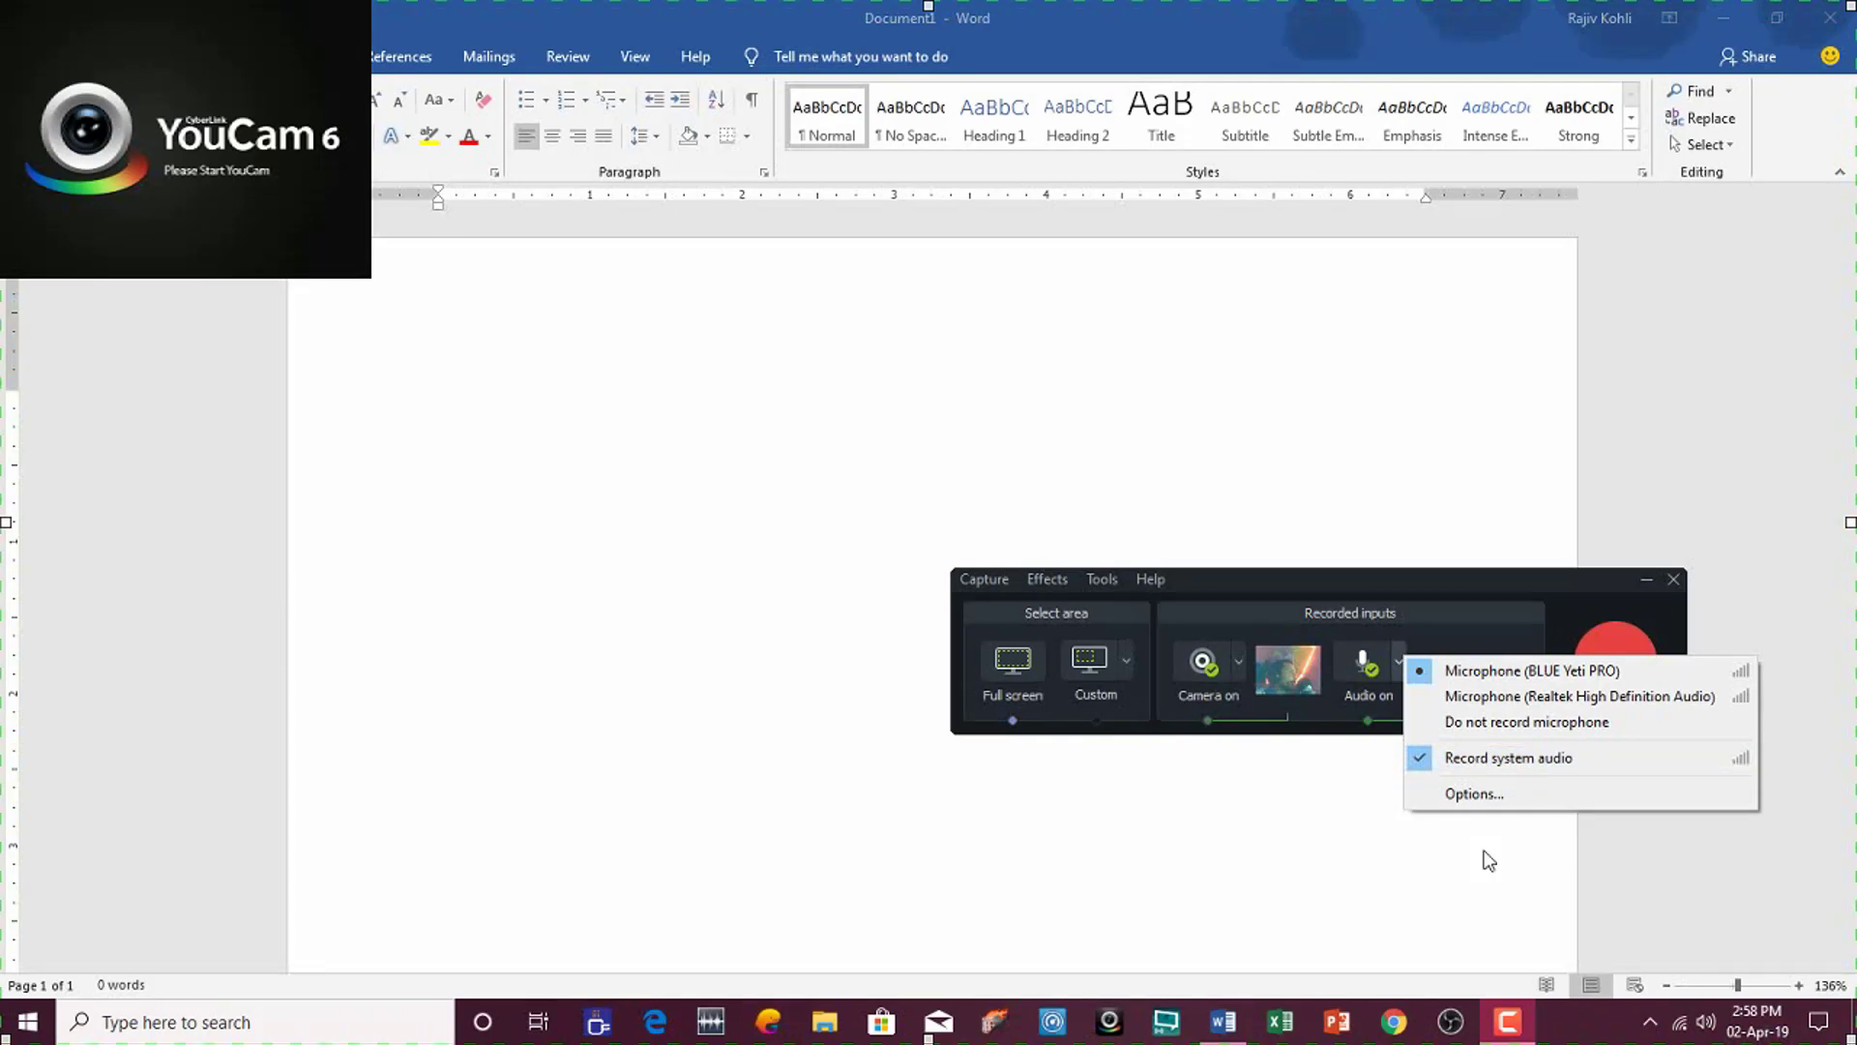
{"action": "left_click", "coordinate": [1333, 722]}
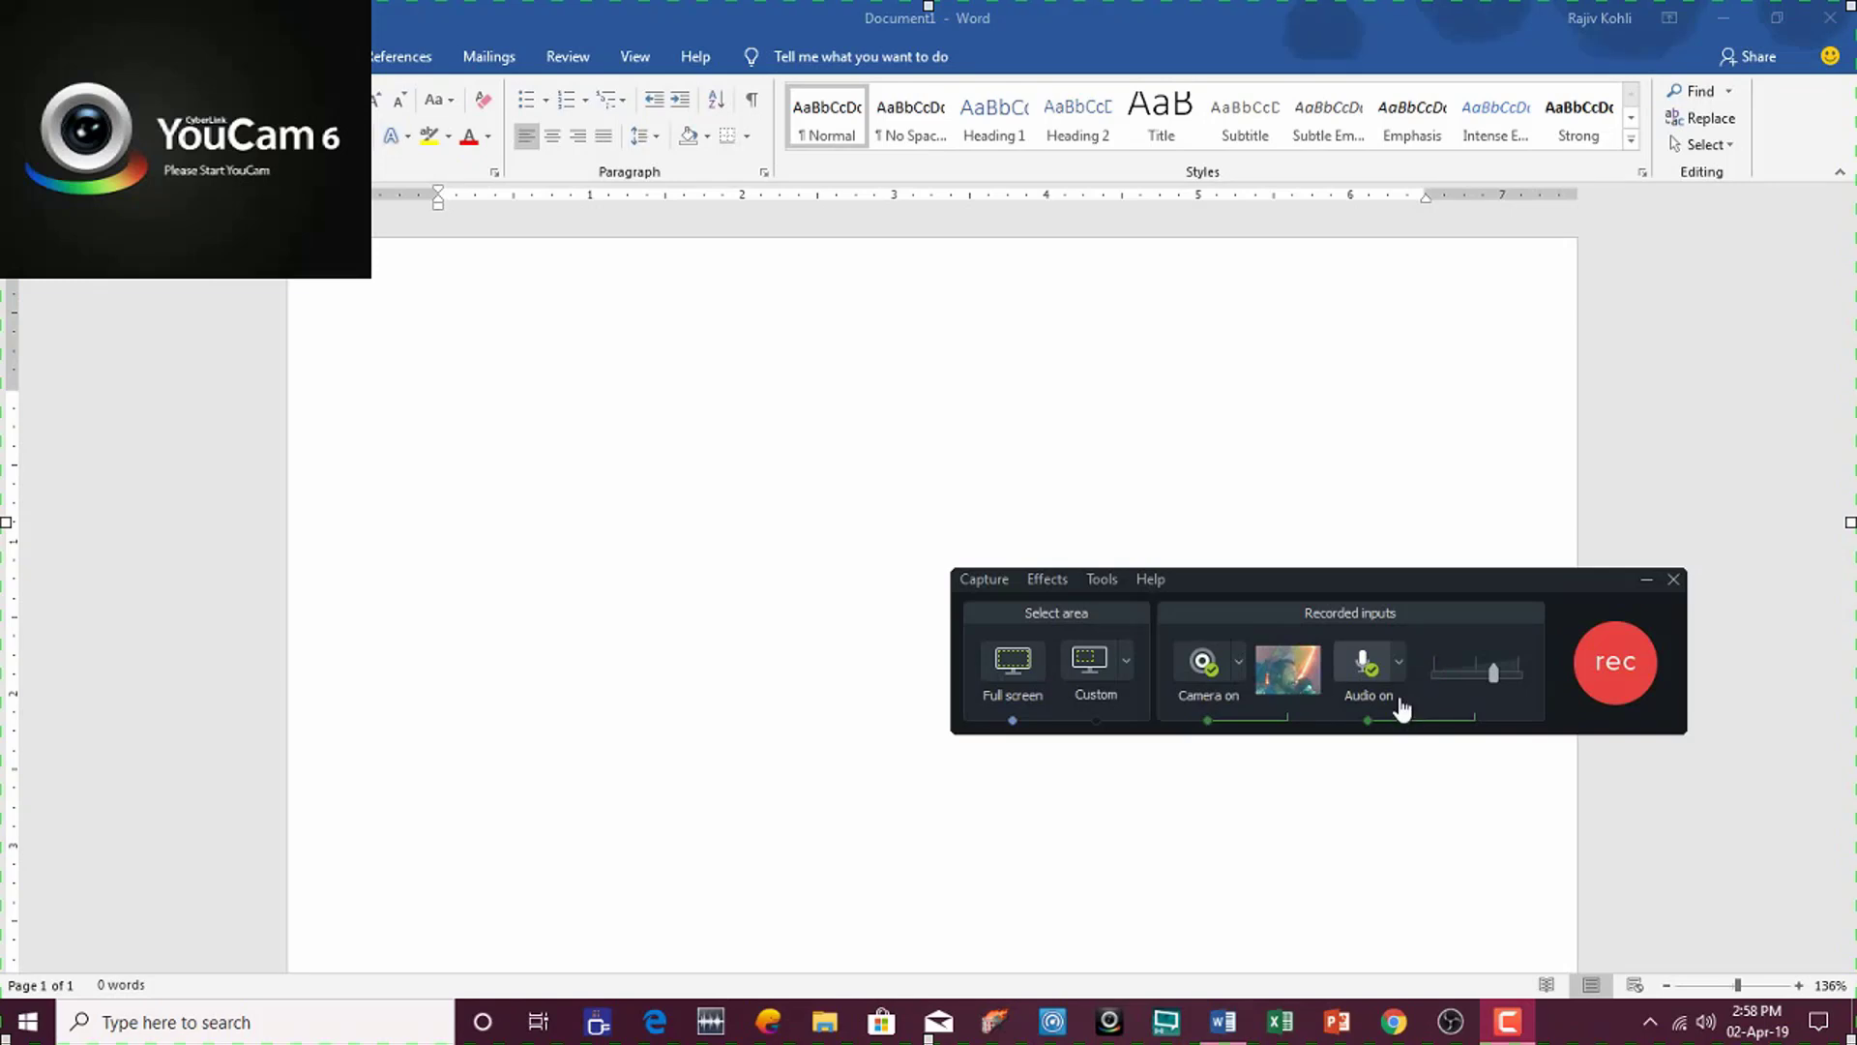
Start the full-screen recording and insert a circle about 2.77" in diameter on the blank Word page
{"action": "left_click", "coordinate": [1618, 672]}
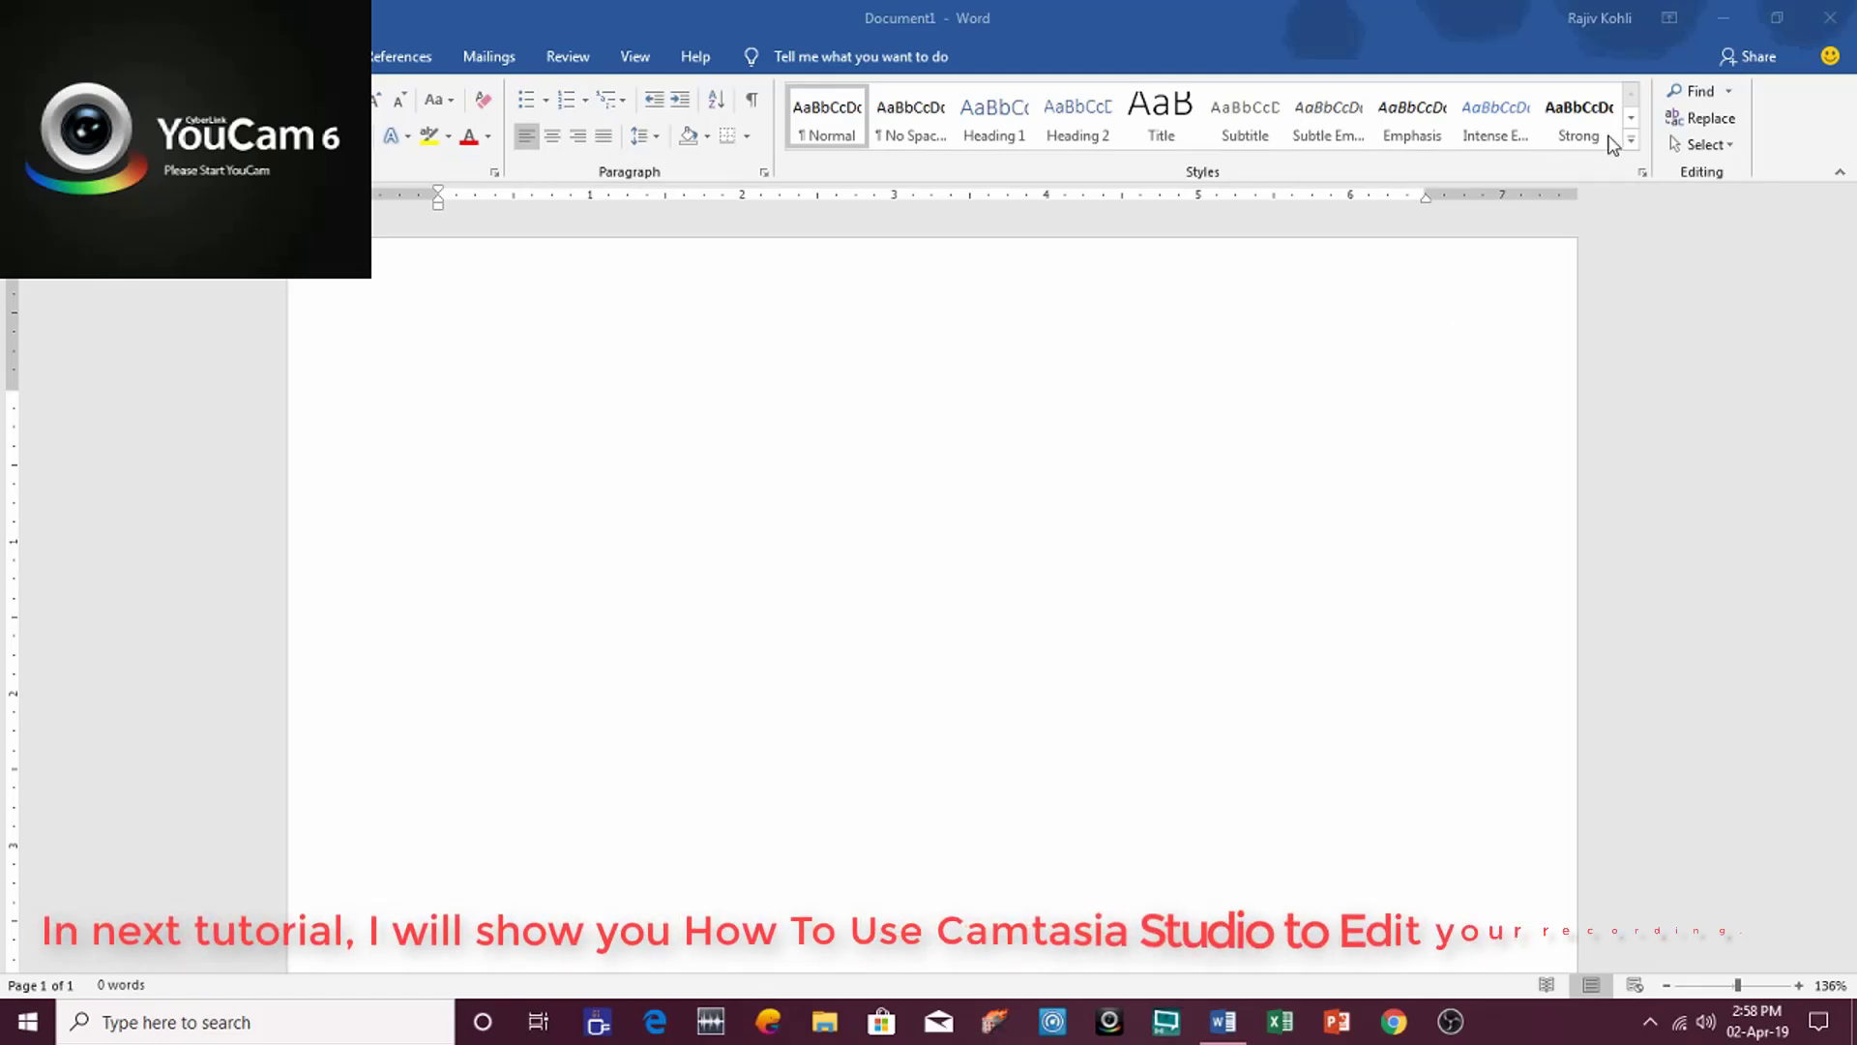
{"action": "left_click", "coordinate": [985, 408]}
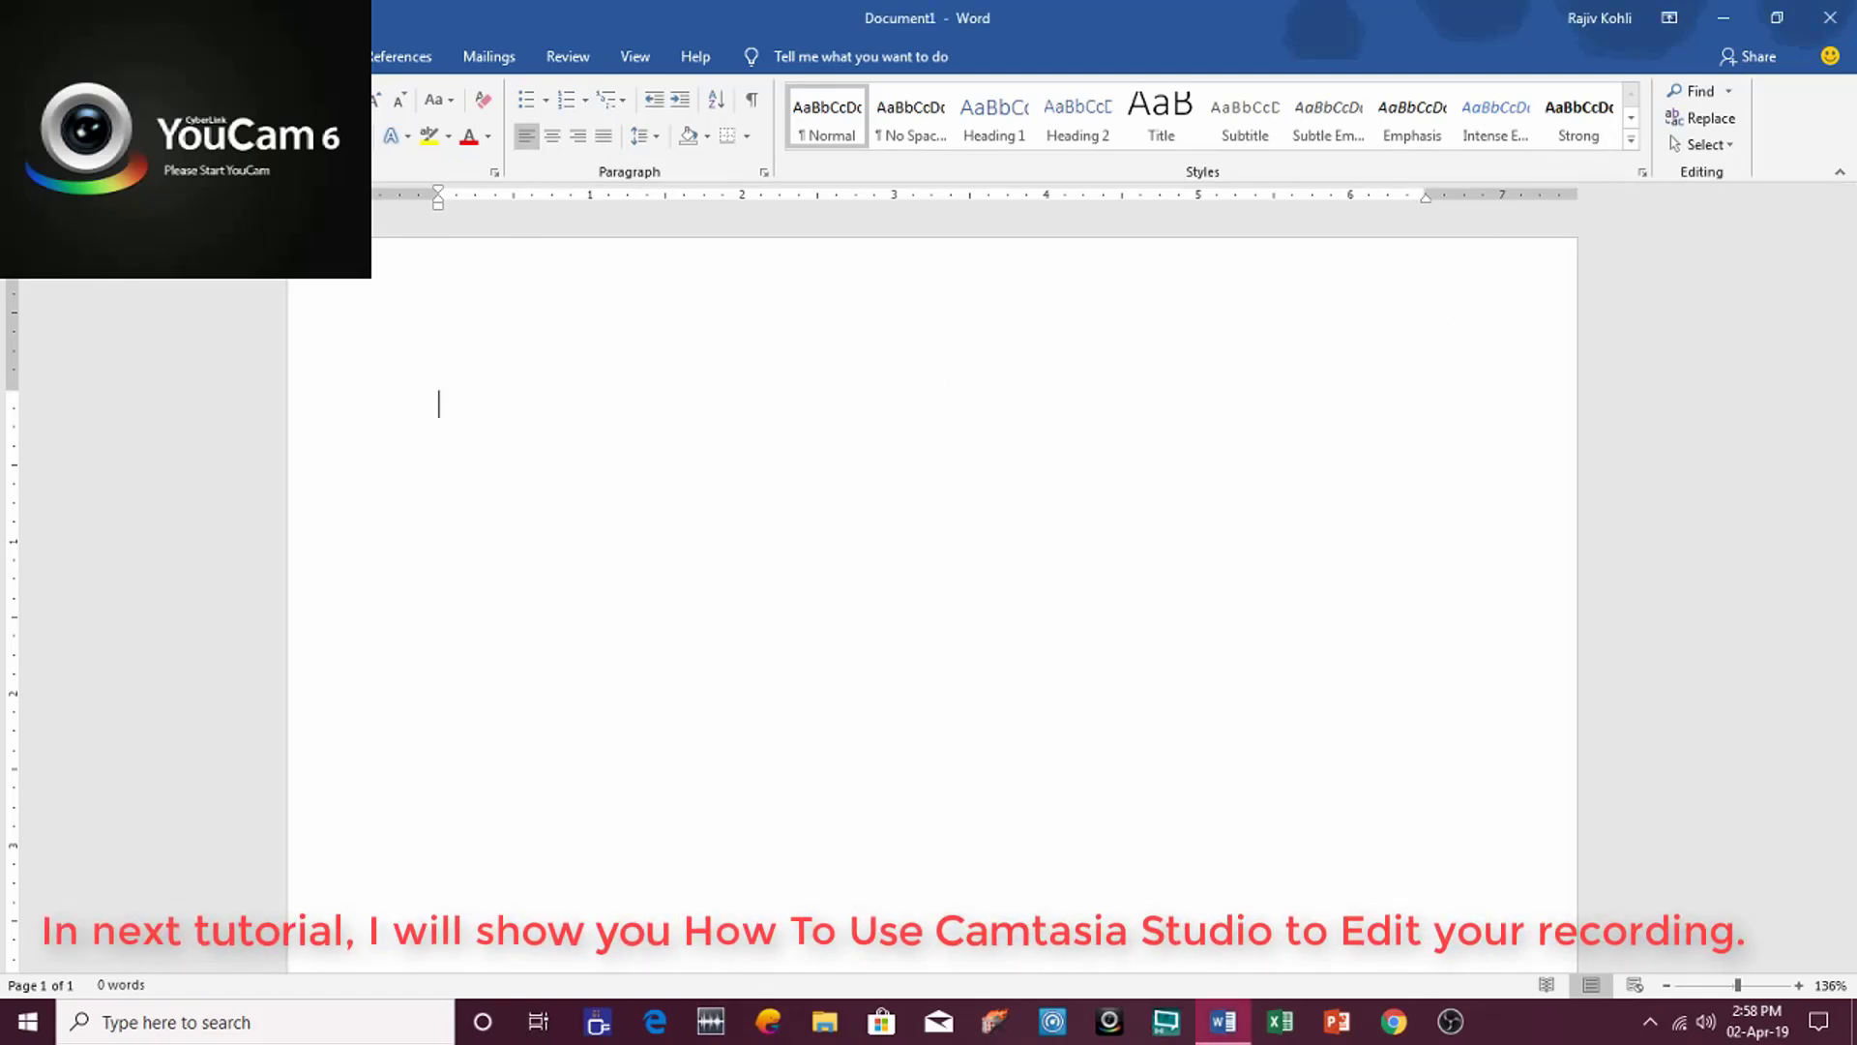
{"action": "left_click", "coordinate": [189, 56]}
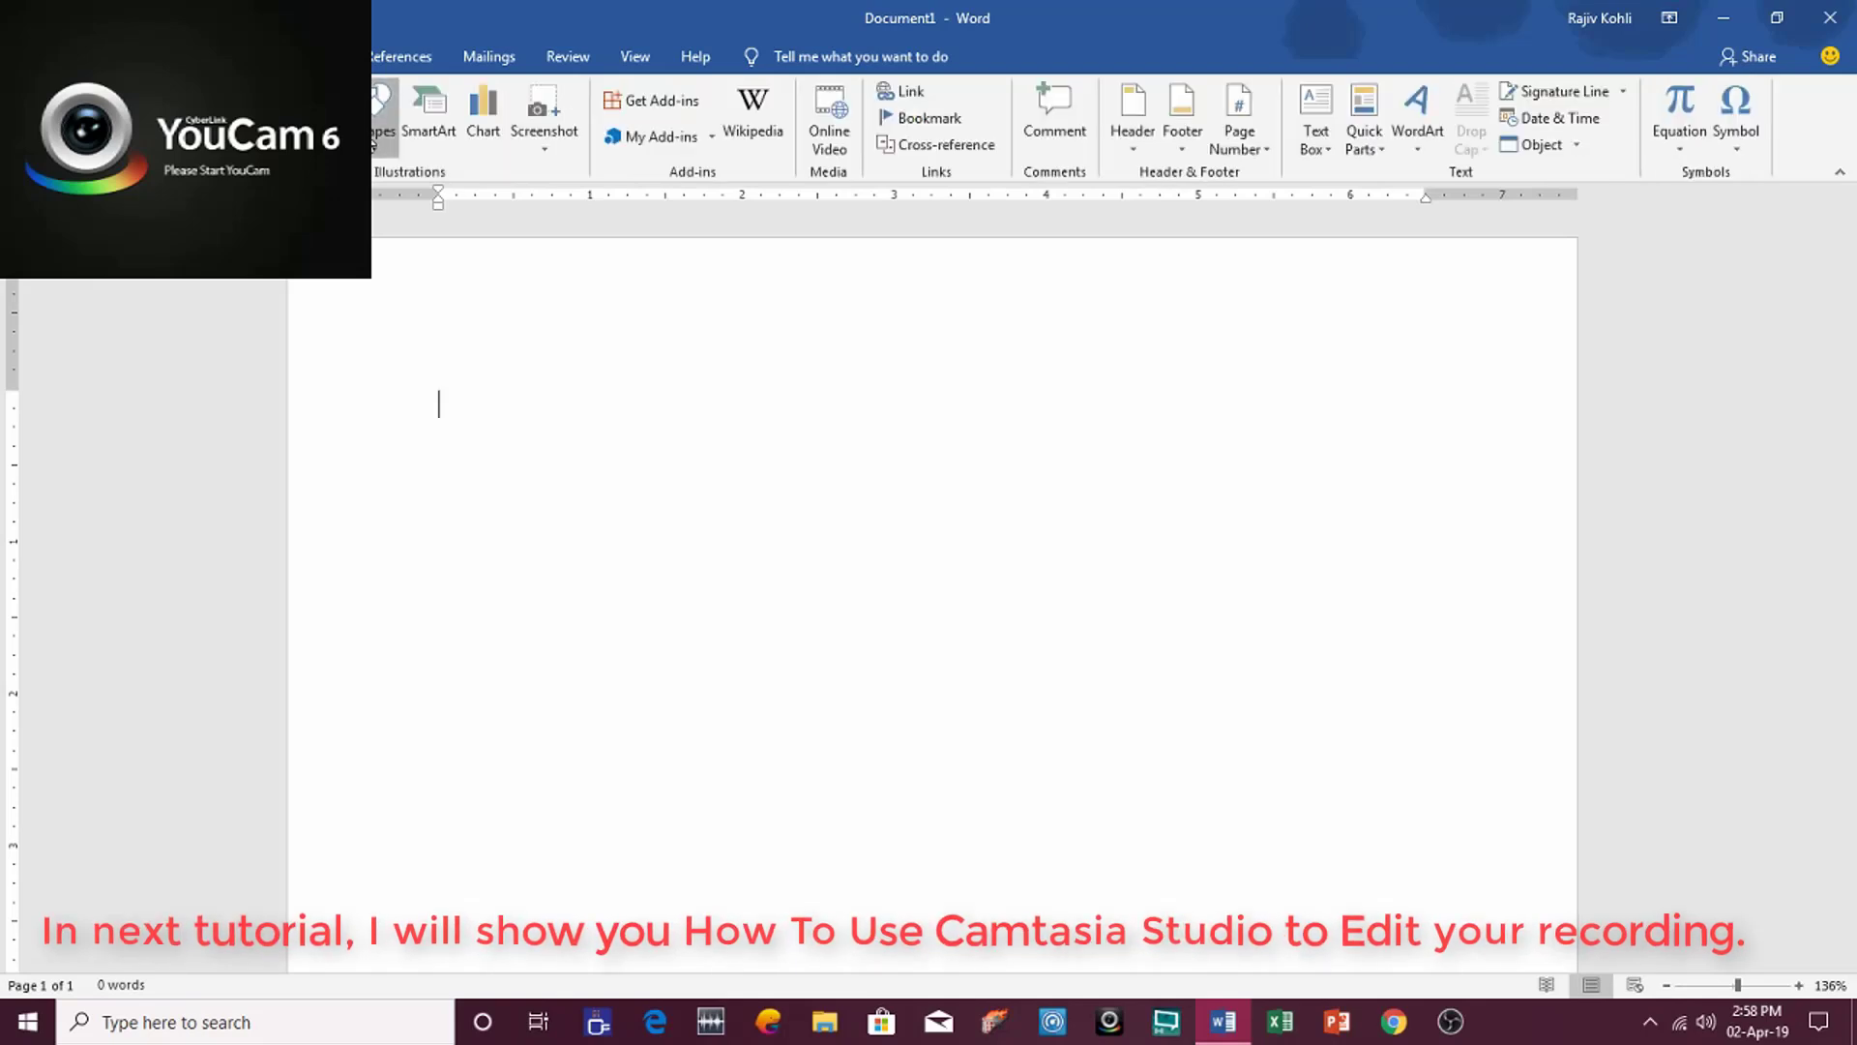
{"action": "left_click", "coordinate": [379, 112]}
{"action": "left_click", "coordinate": [448, 207]}
{"action": "left_click", "coordinate": [644, 412]}
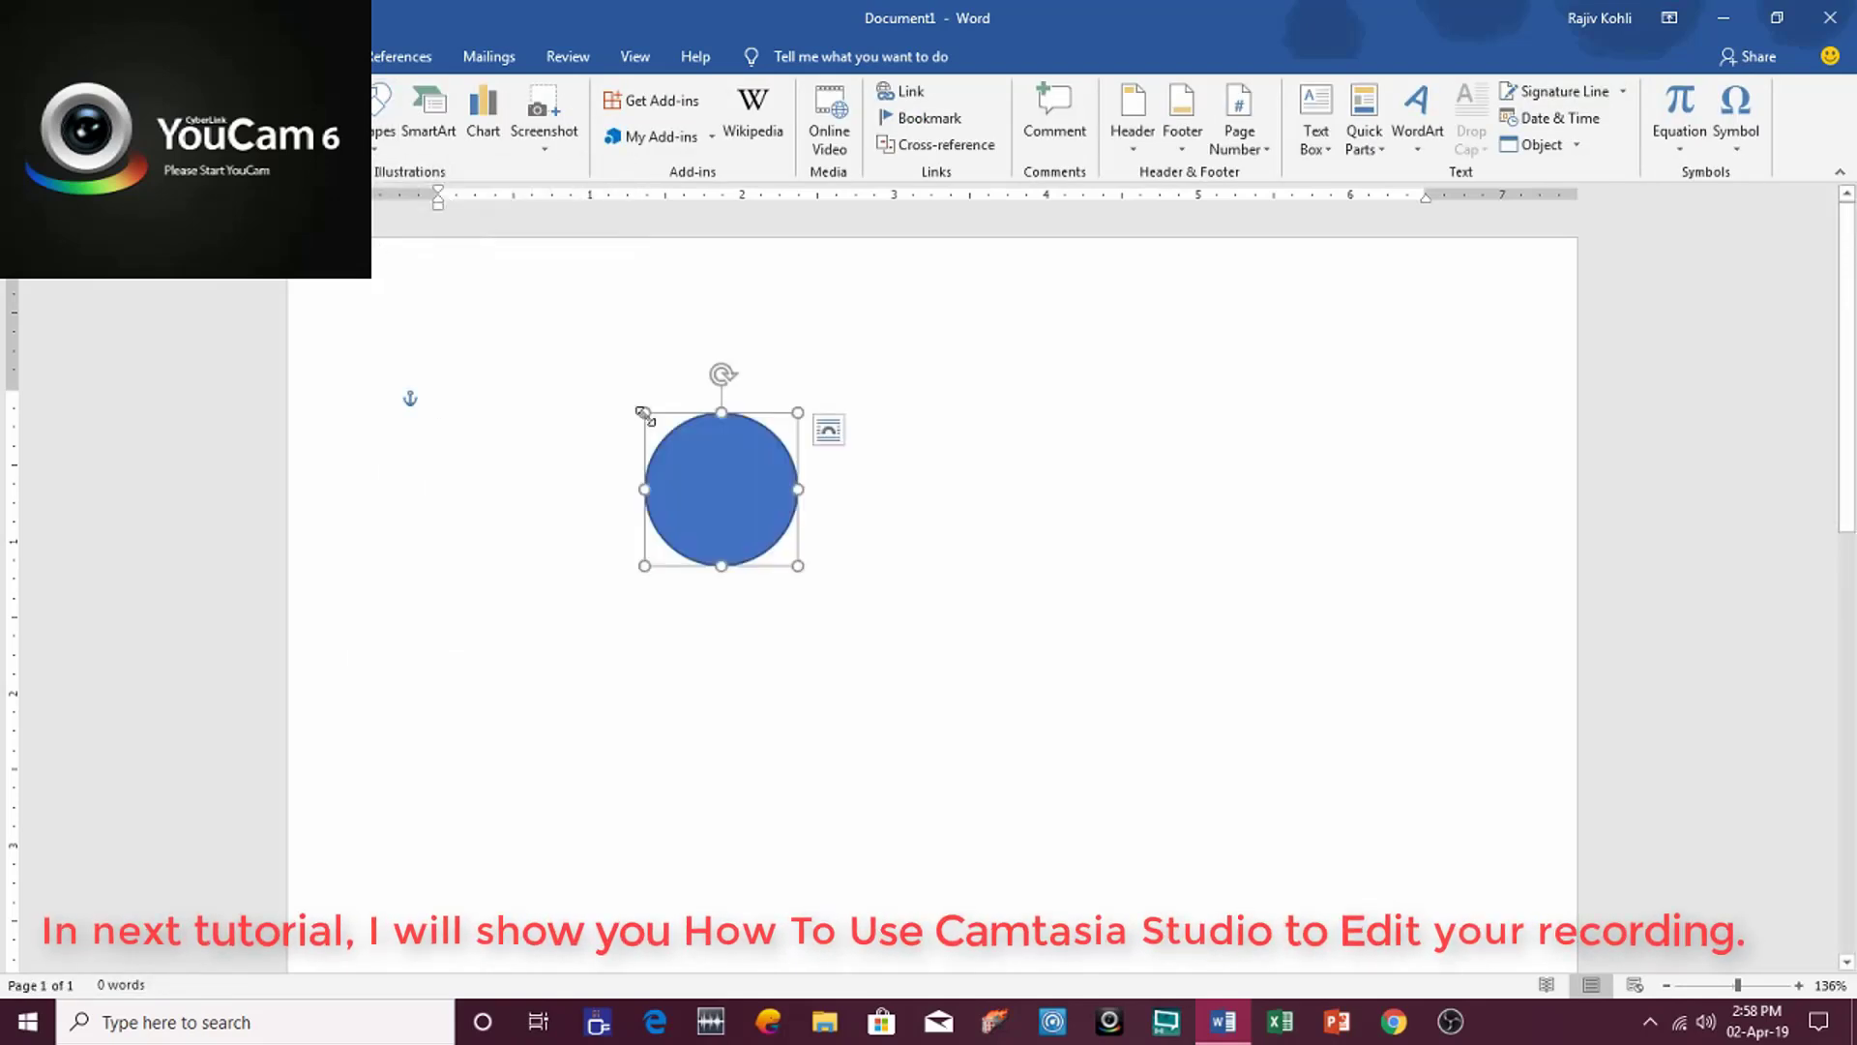
{"action": "left_click_drag", "start_coordinate": [797, 568], "coordinate": [930, 699]}
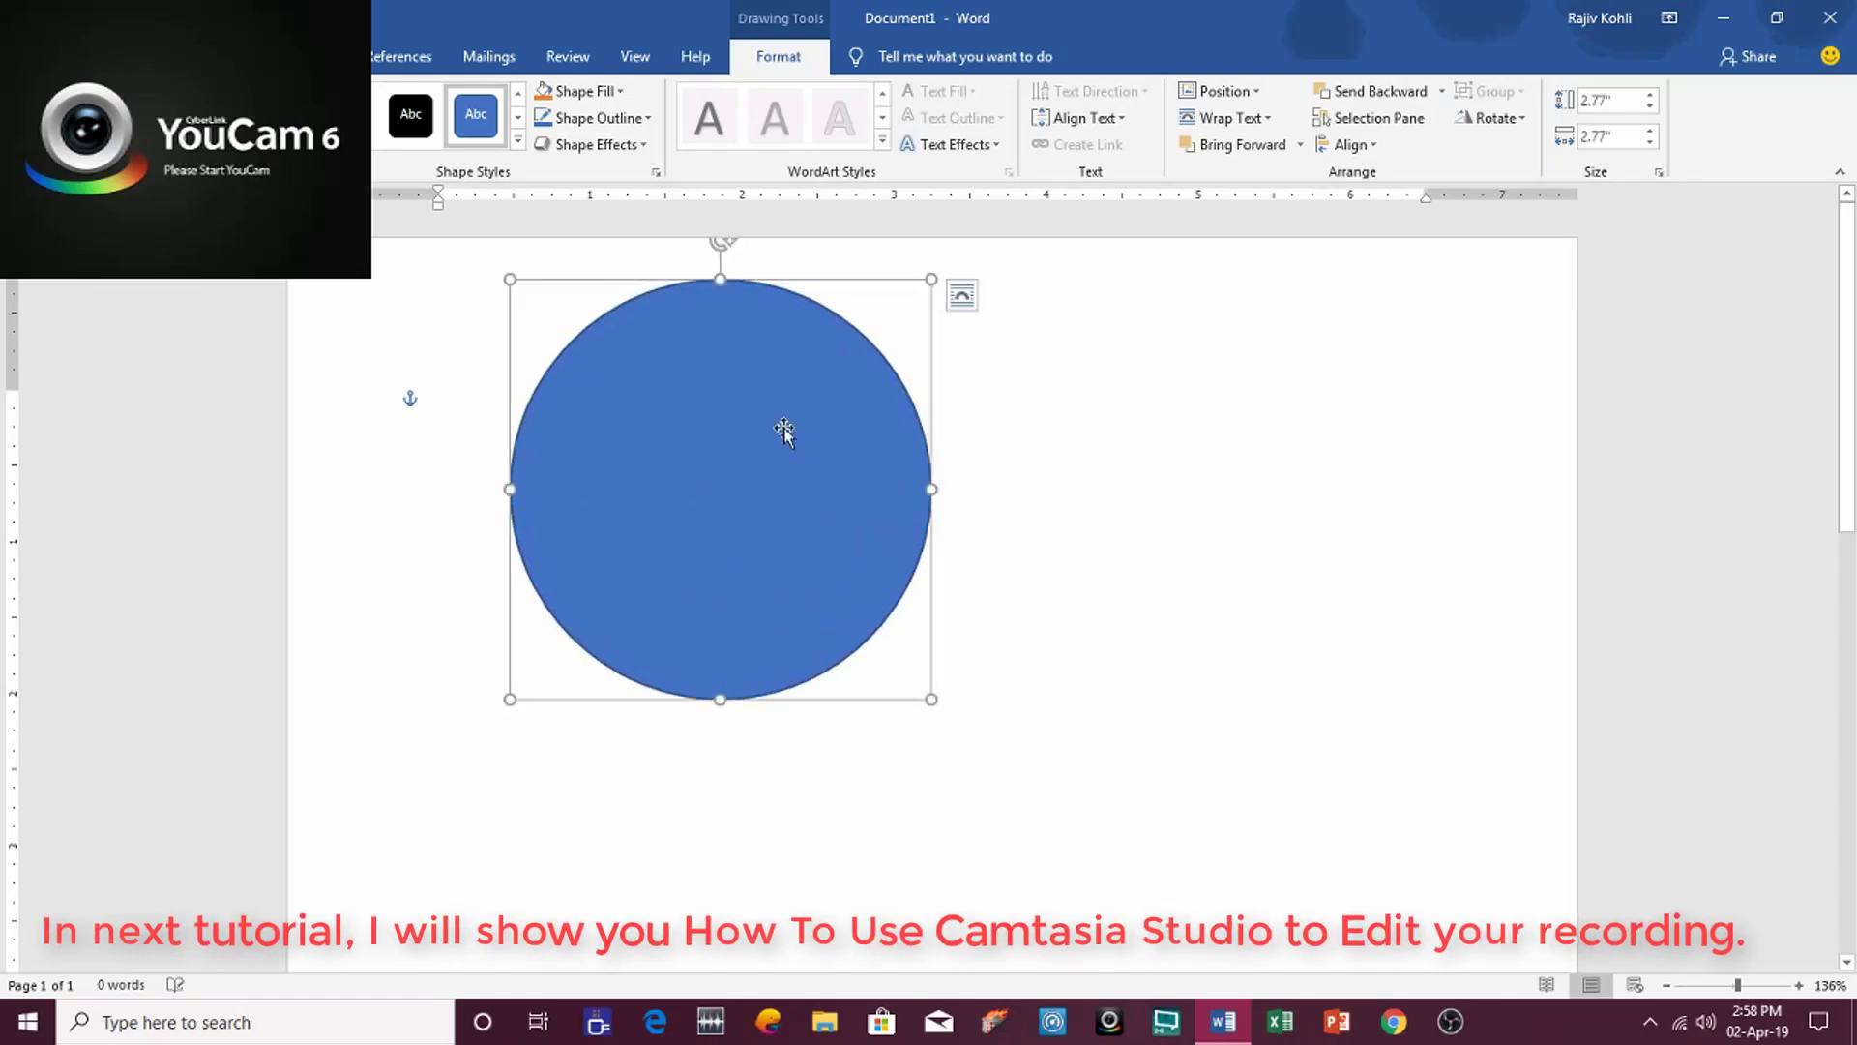
Fill the circle with orange and give it a thicker outline
{"action": "left_click", "coordinate": [548, 95]}
{"action": "left_click", "coordinate": [598, 118]}
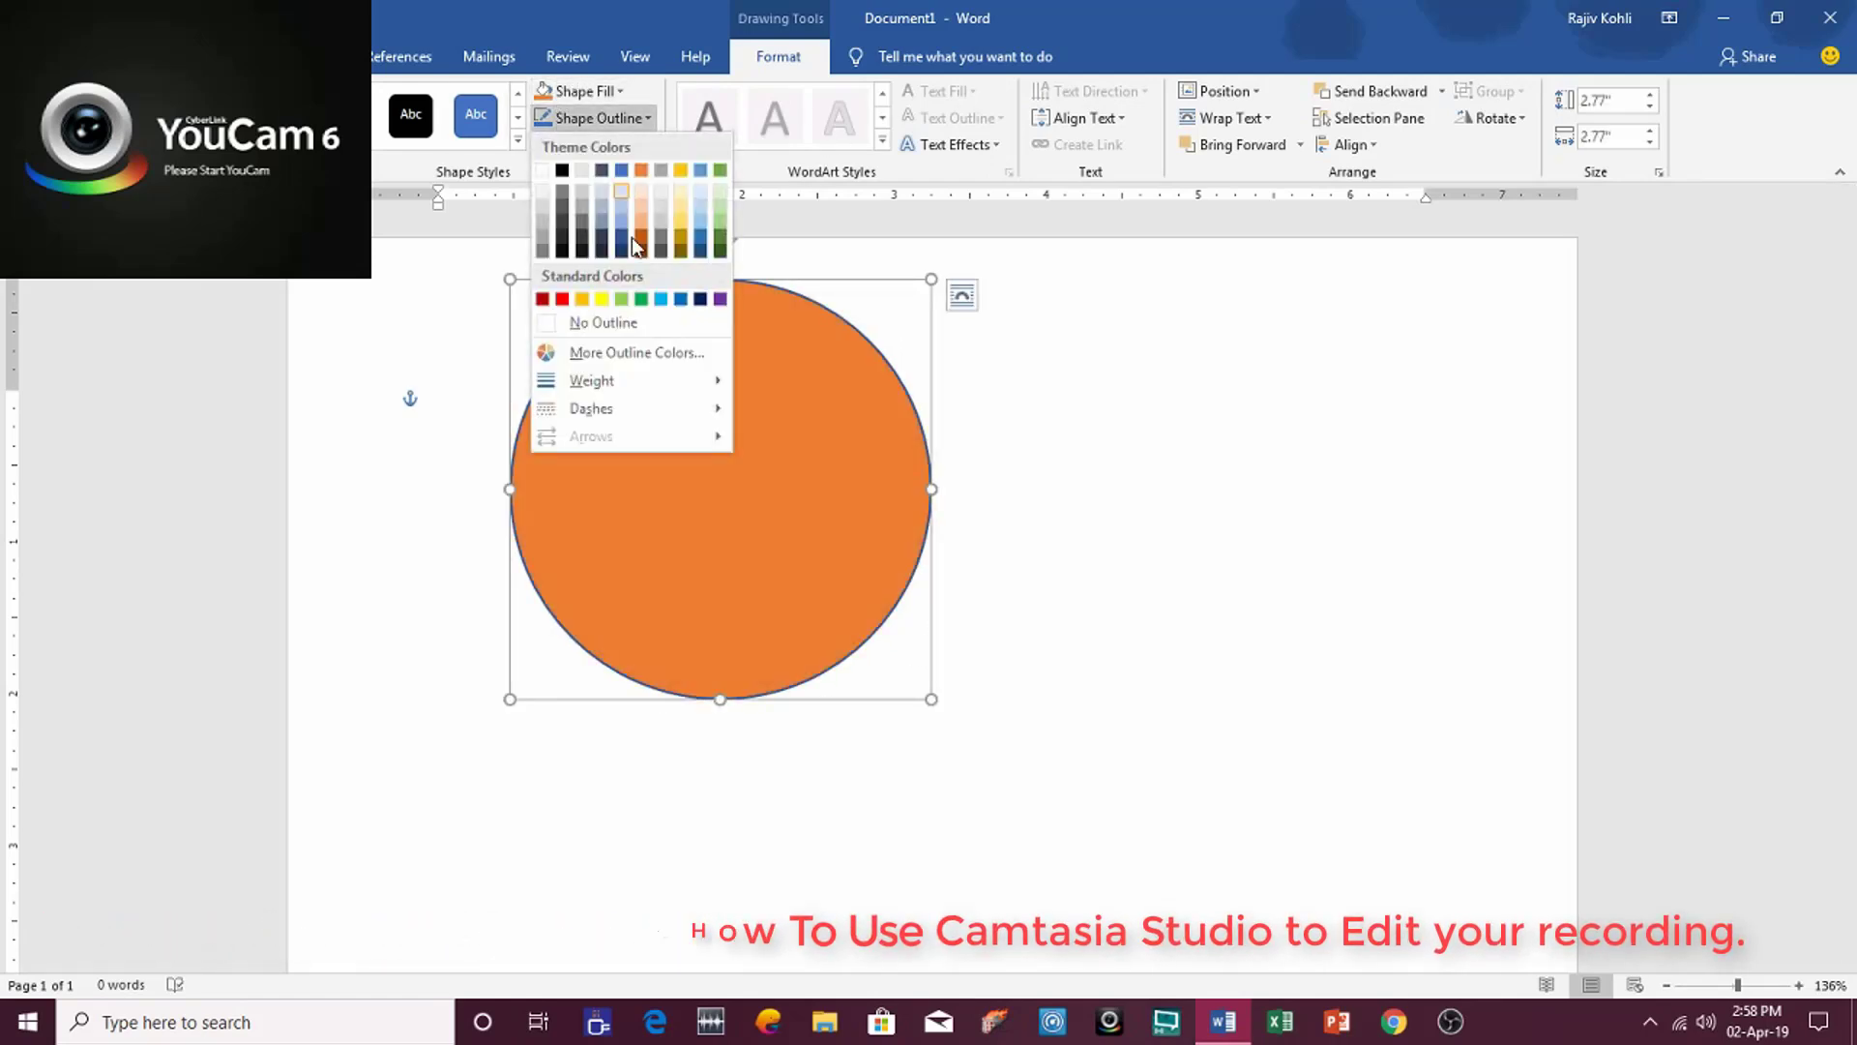
{"action": "mouse_move", "coordinate": [590, 380]}
{"action": "left_click", "coordinate": [864, 535]}
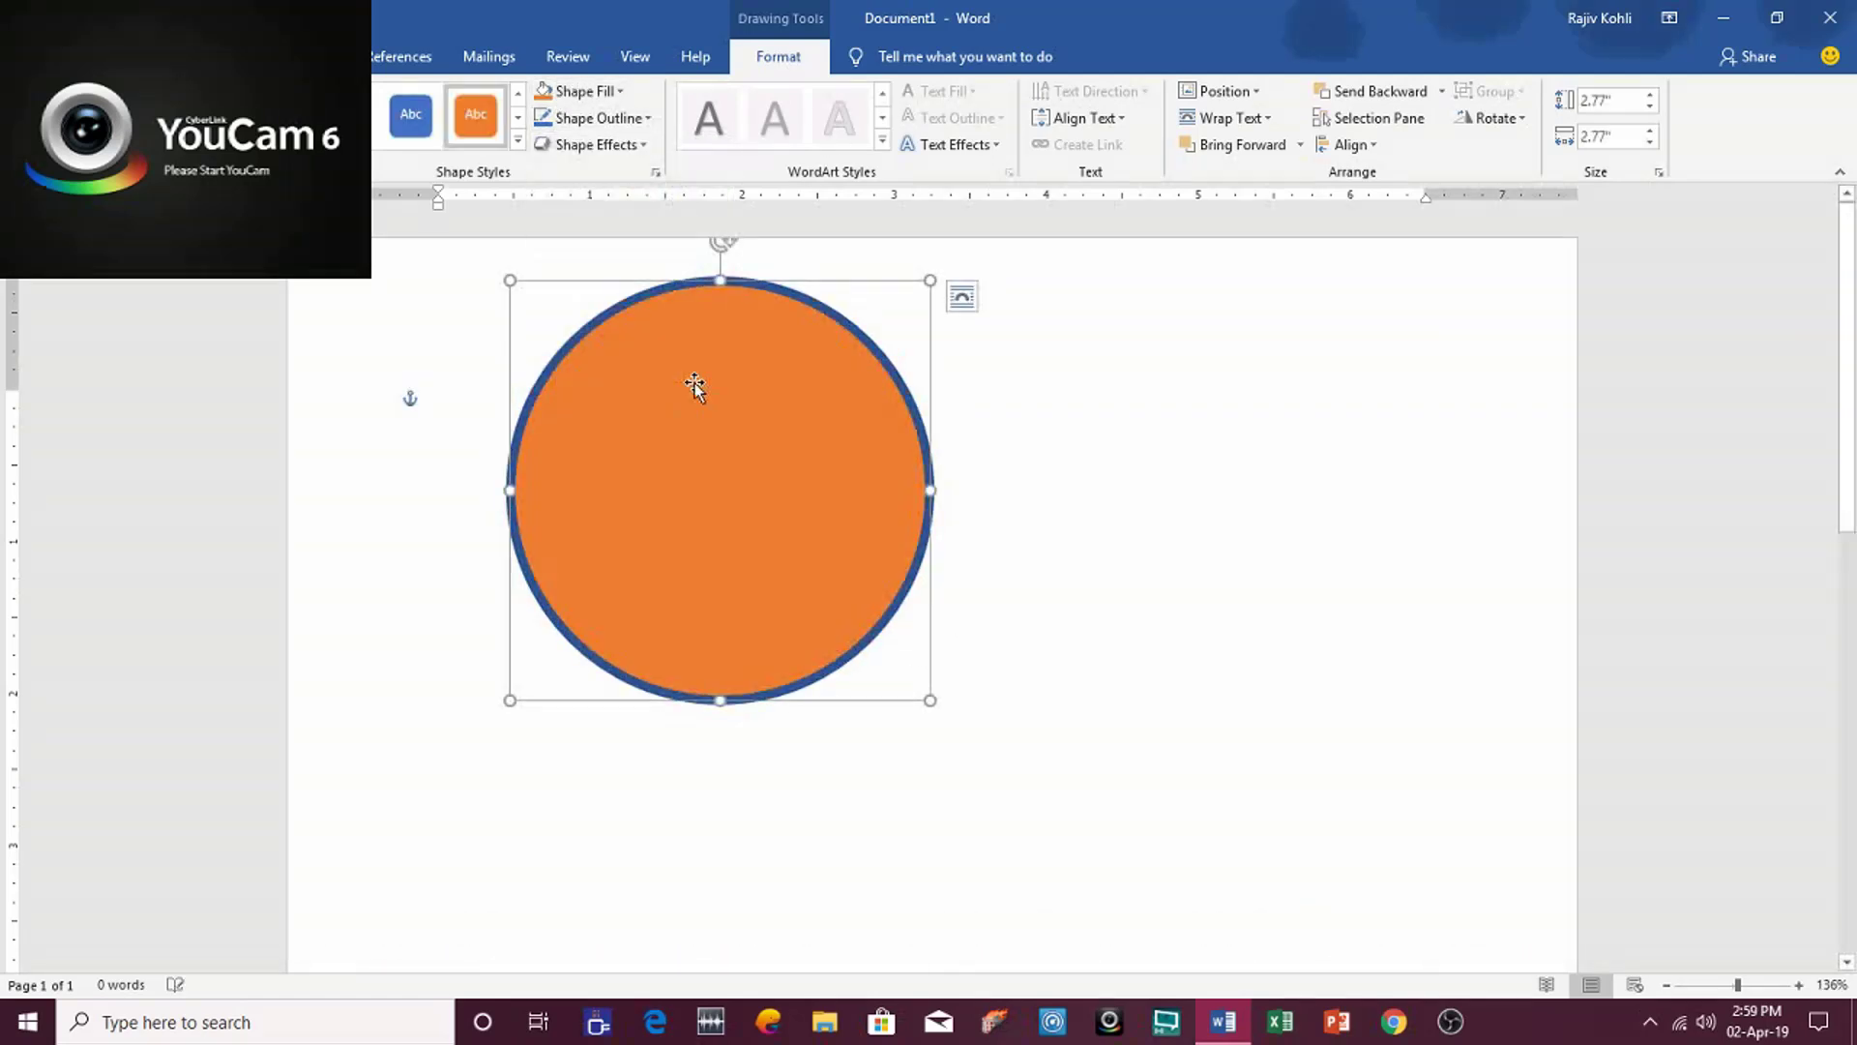
Move the circle toward the middle of the page and close the Word document without saving
{"action": "left_click_drag", "start_coordinate": [737, 418], "coordinate": [931, 560]}
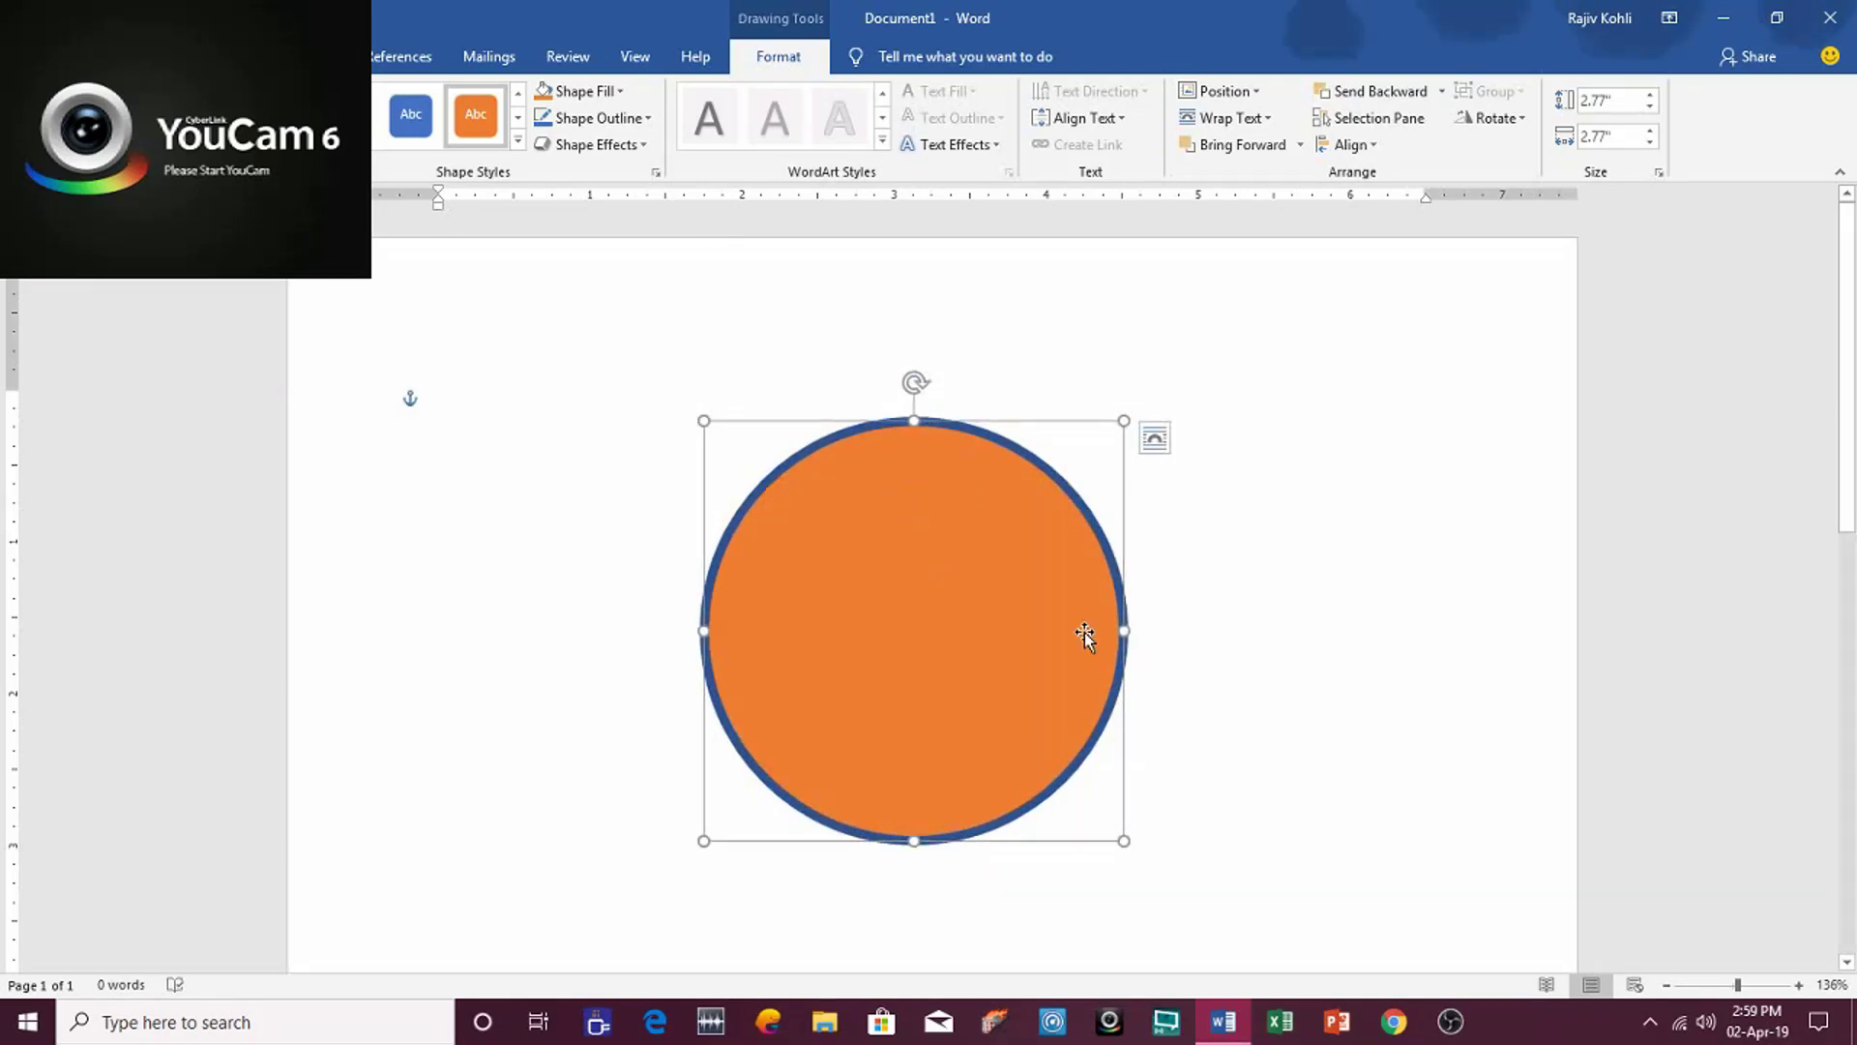
{"action": "left_click", "coordinate": [1248, 524]}
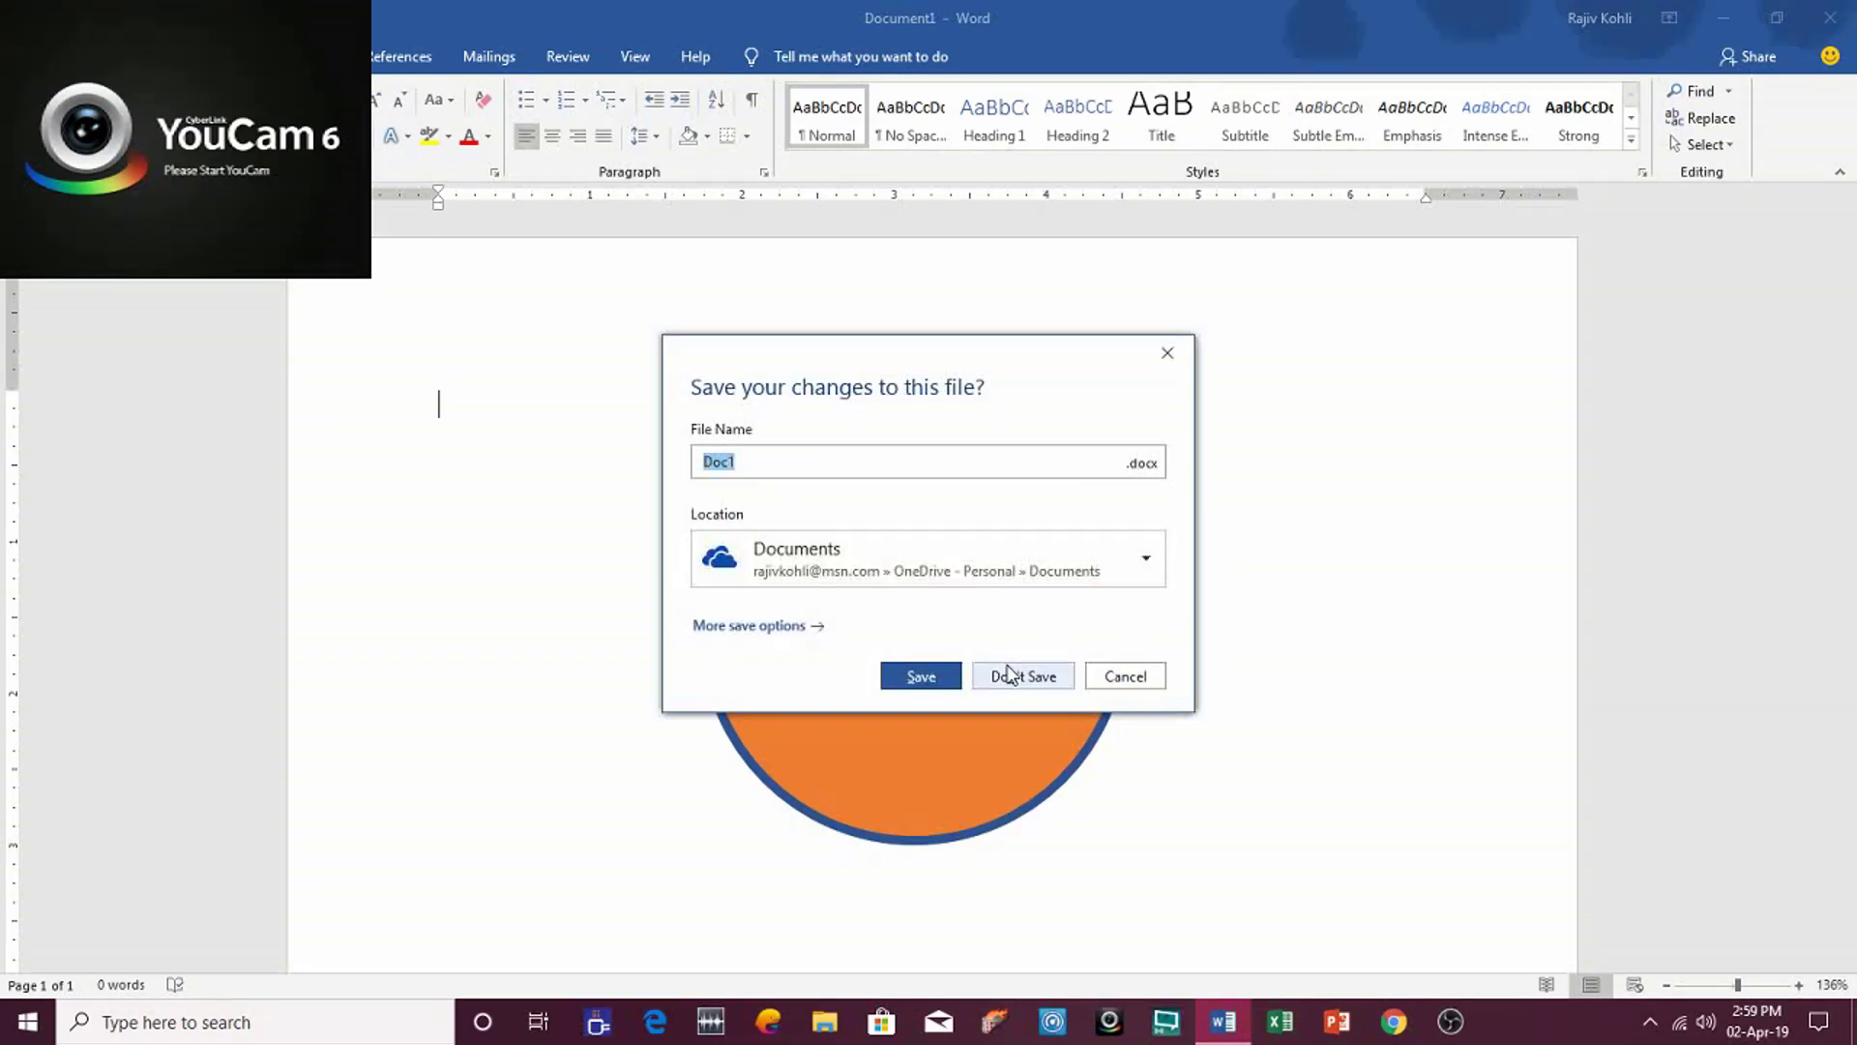
{"action": "left_click", "coordinate": [1023, 670]}
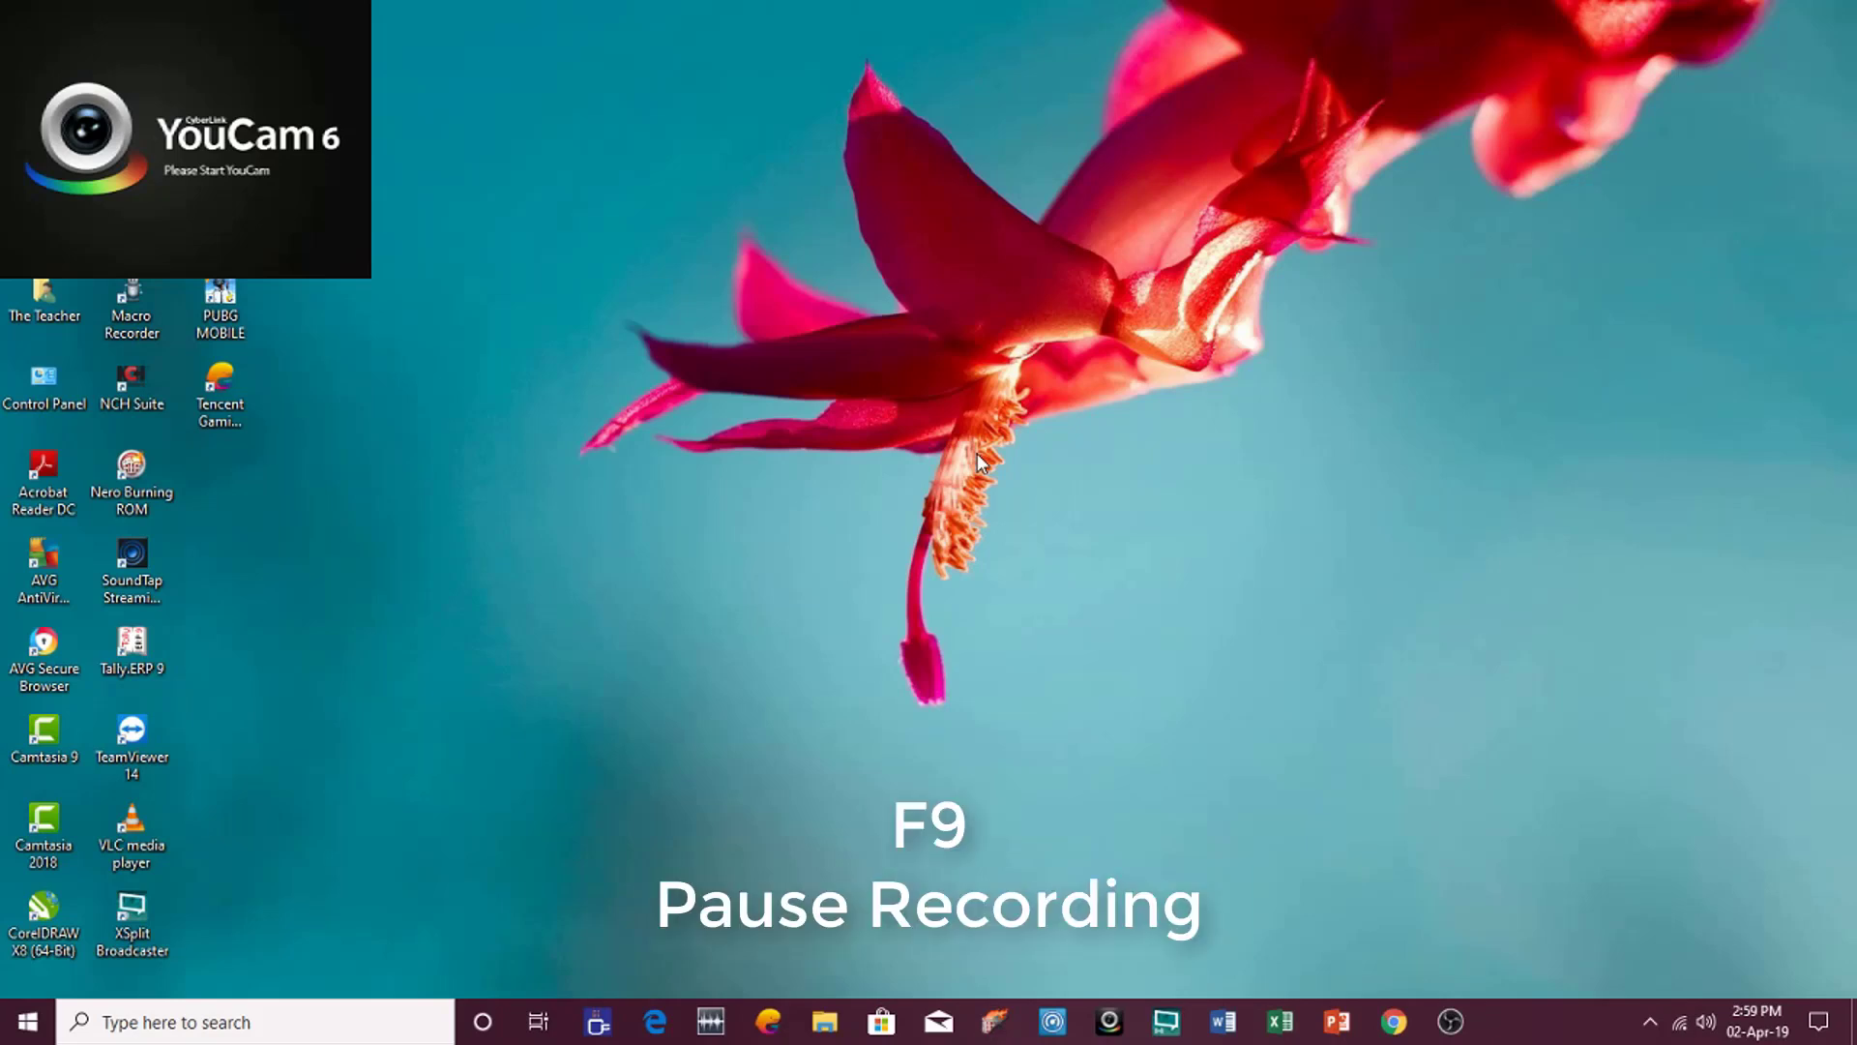
Pause the screen recording and resume it
{"action": "key", "text": "F9"}
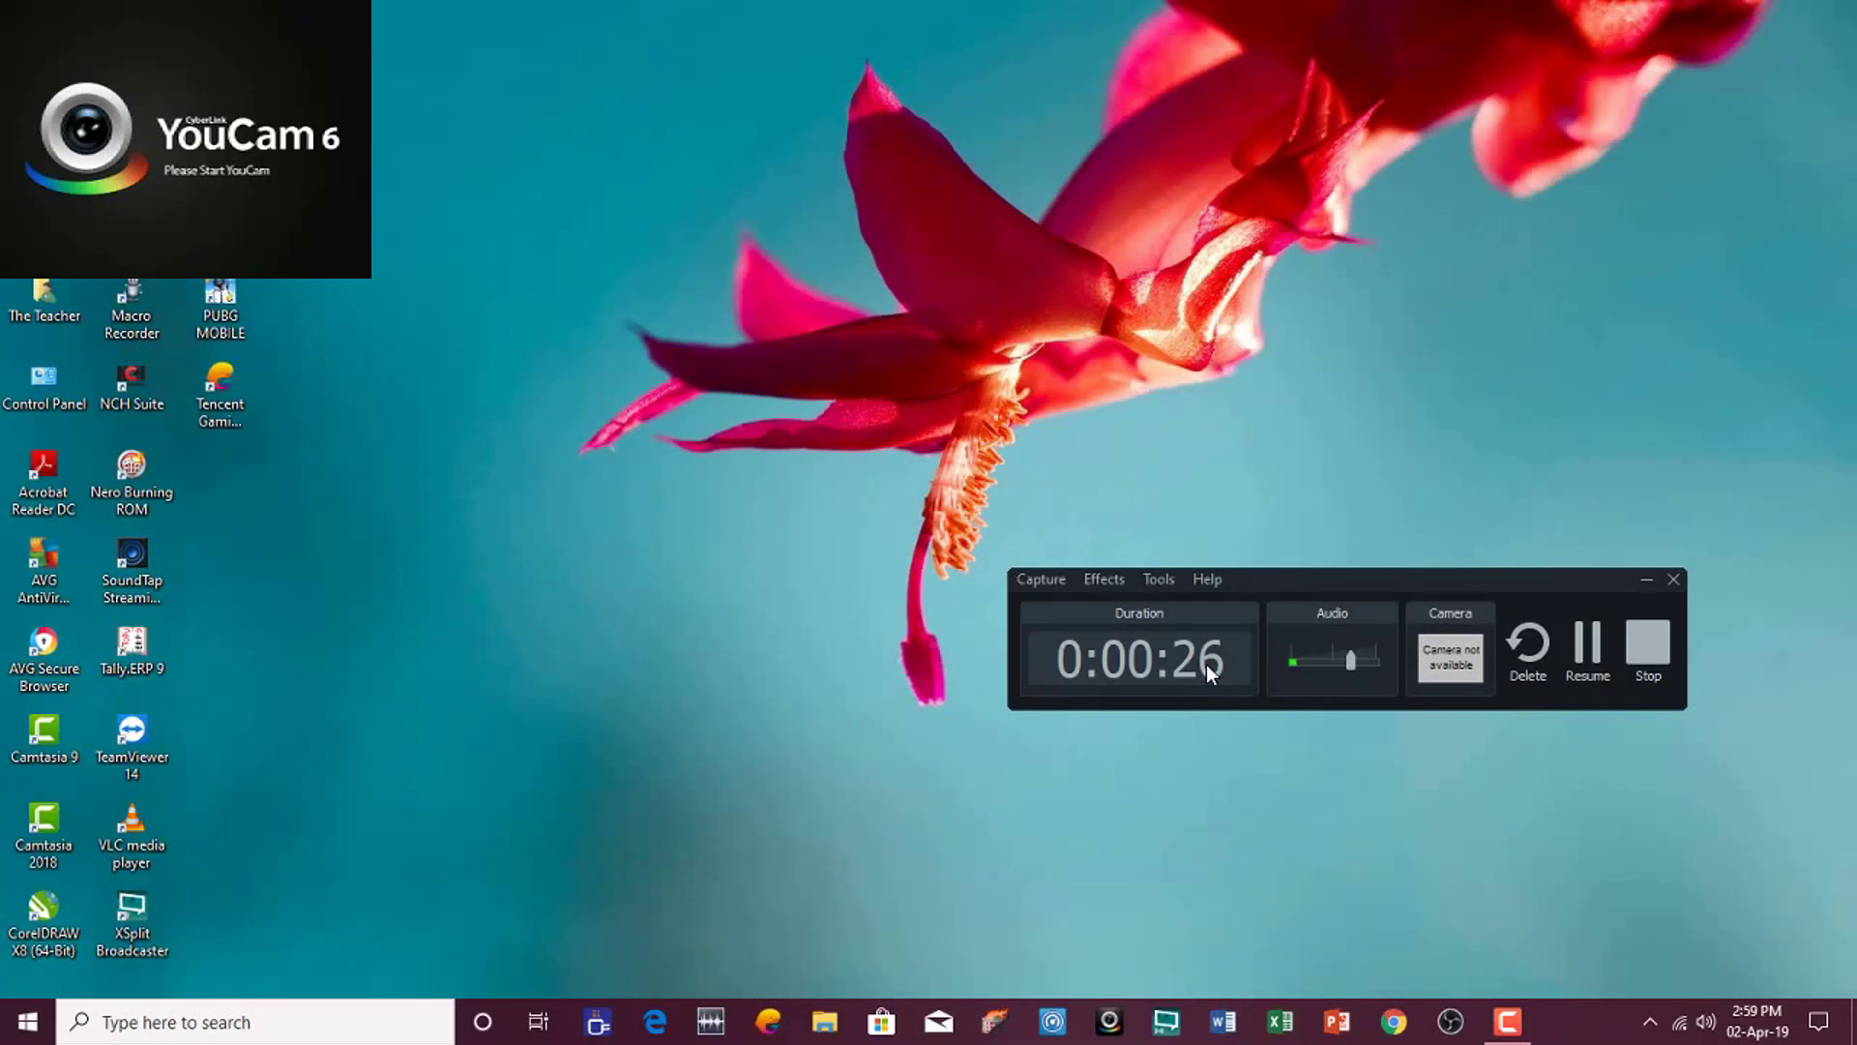
{"action": "key", "text": "F9"}
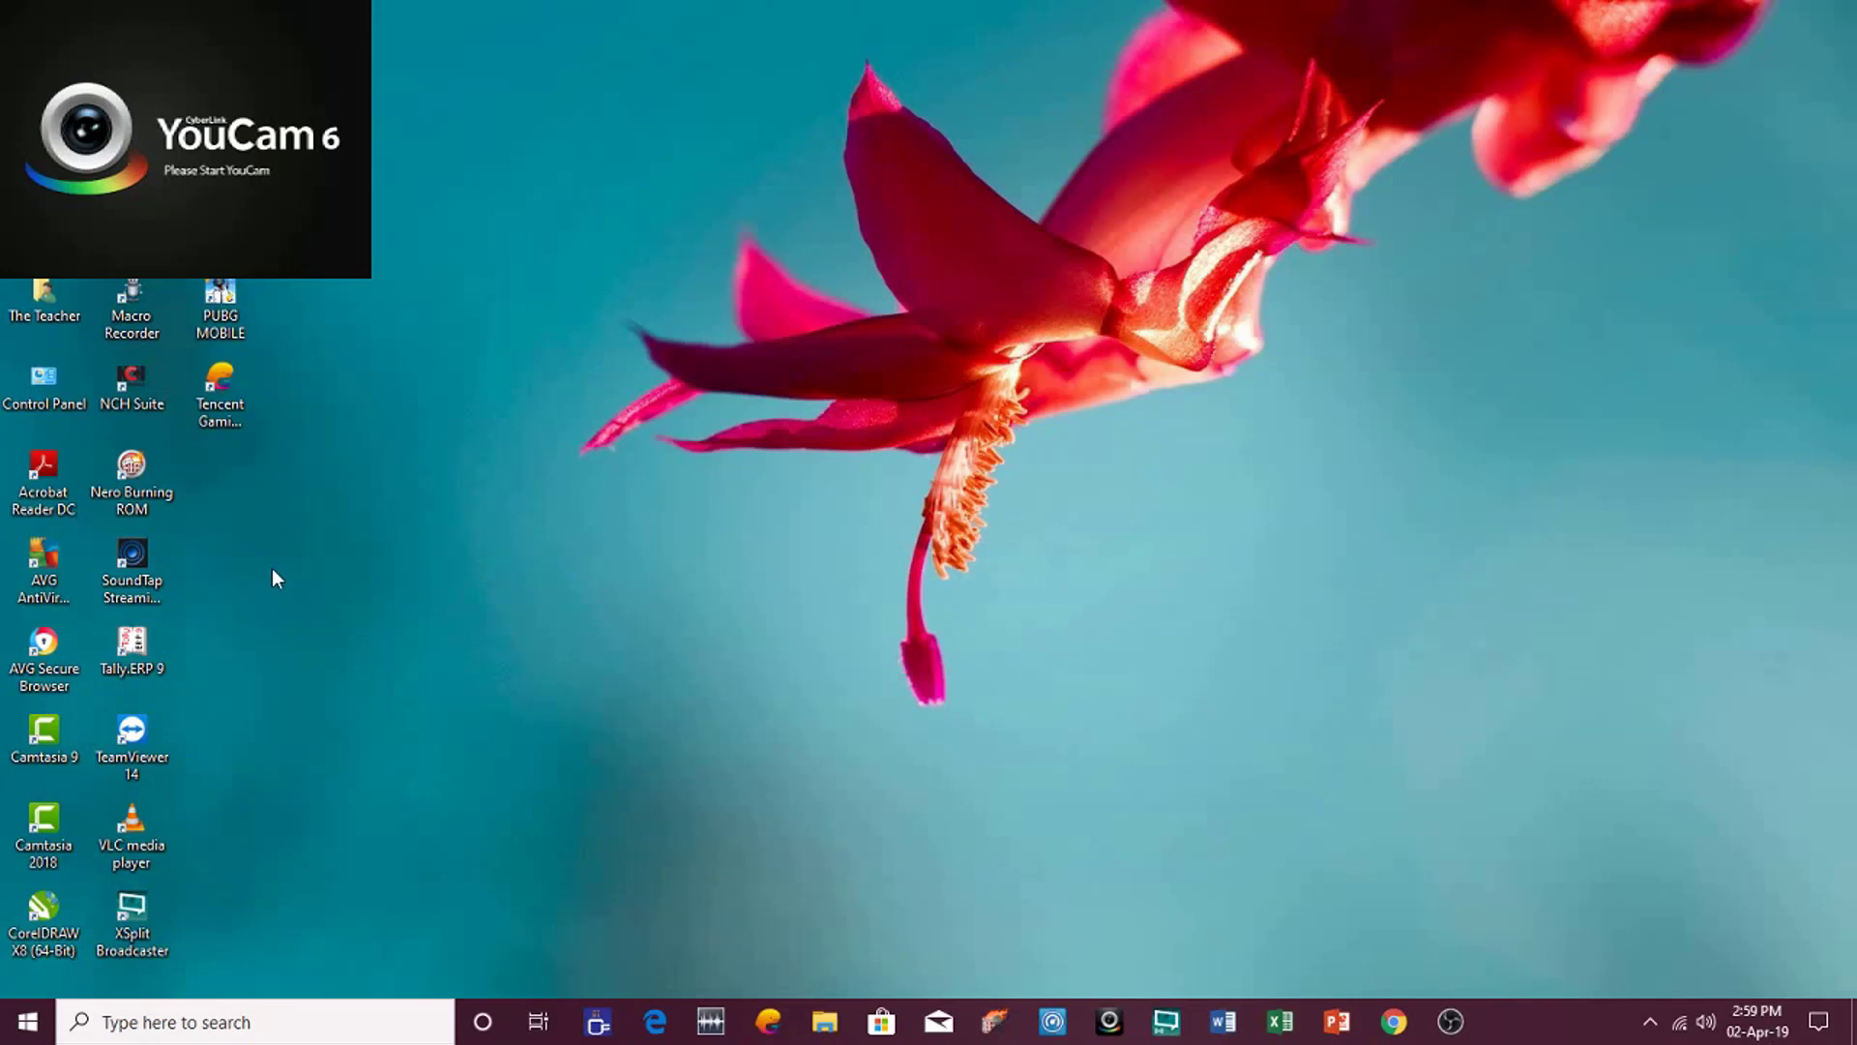
Stop the recording to load it into the Camtasia editor, and maximize the editor before minimizing it to the desktop
{"action": "left_click", "coordinate": [220, 387]}
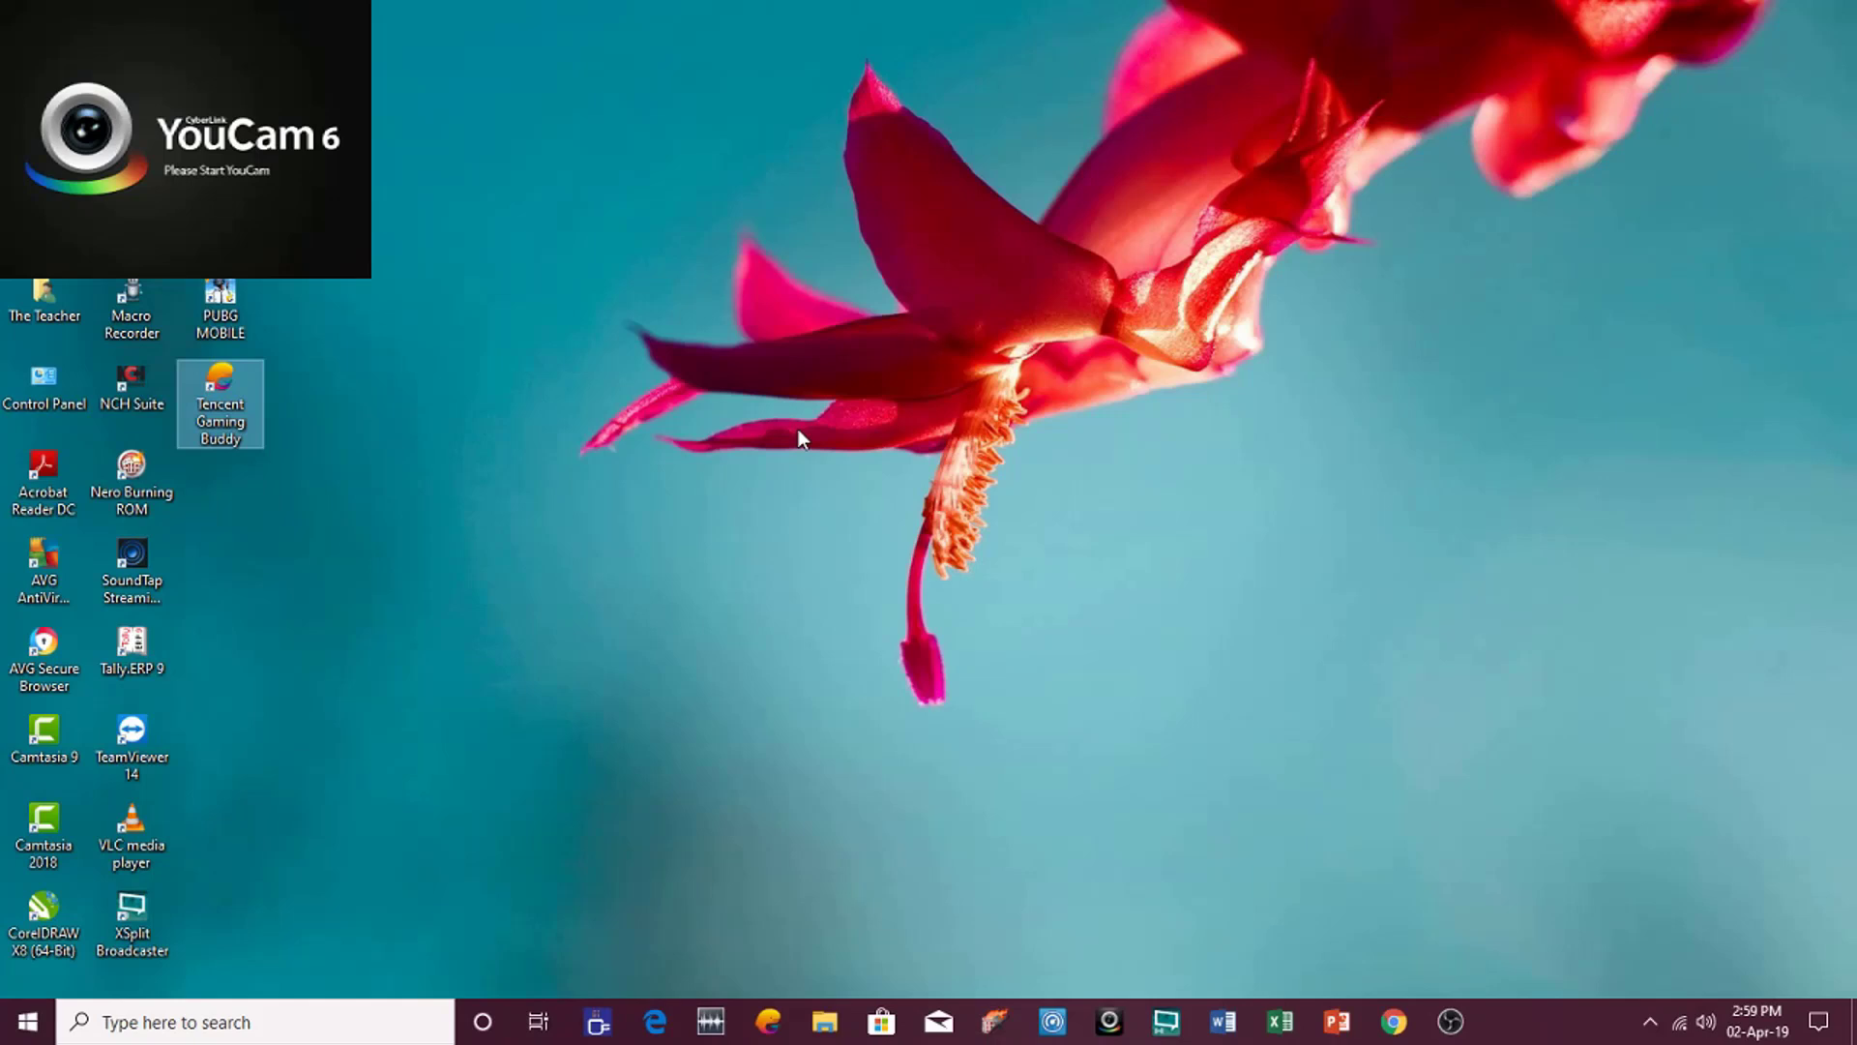
{"action": "key", "text": "Return"}
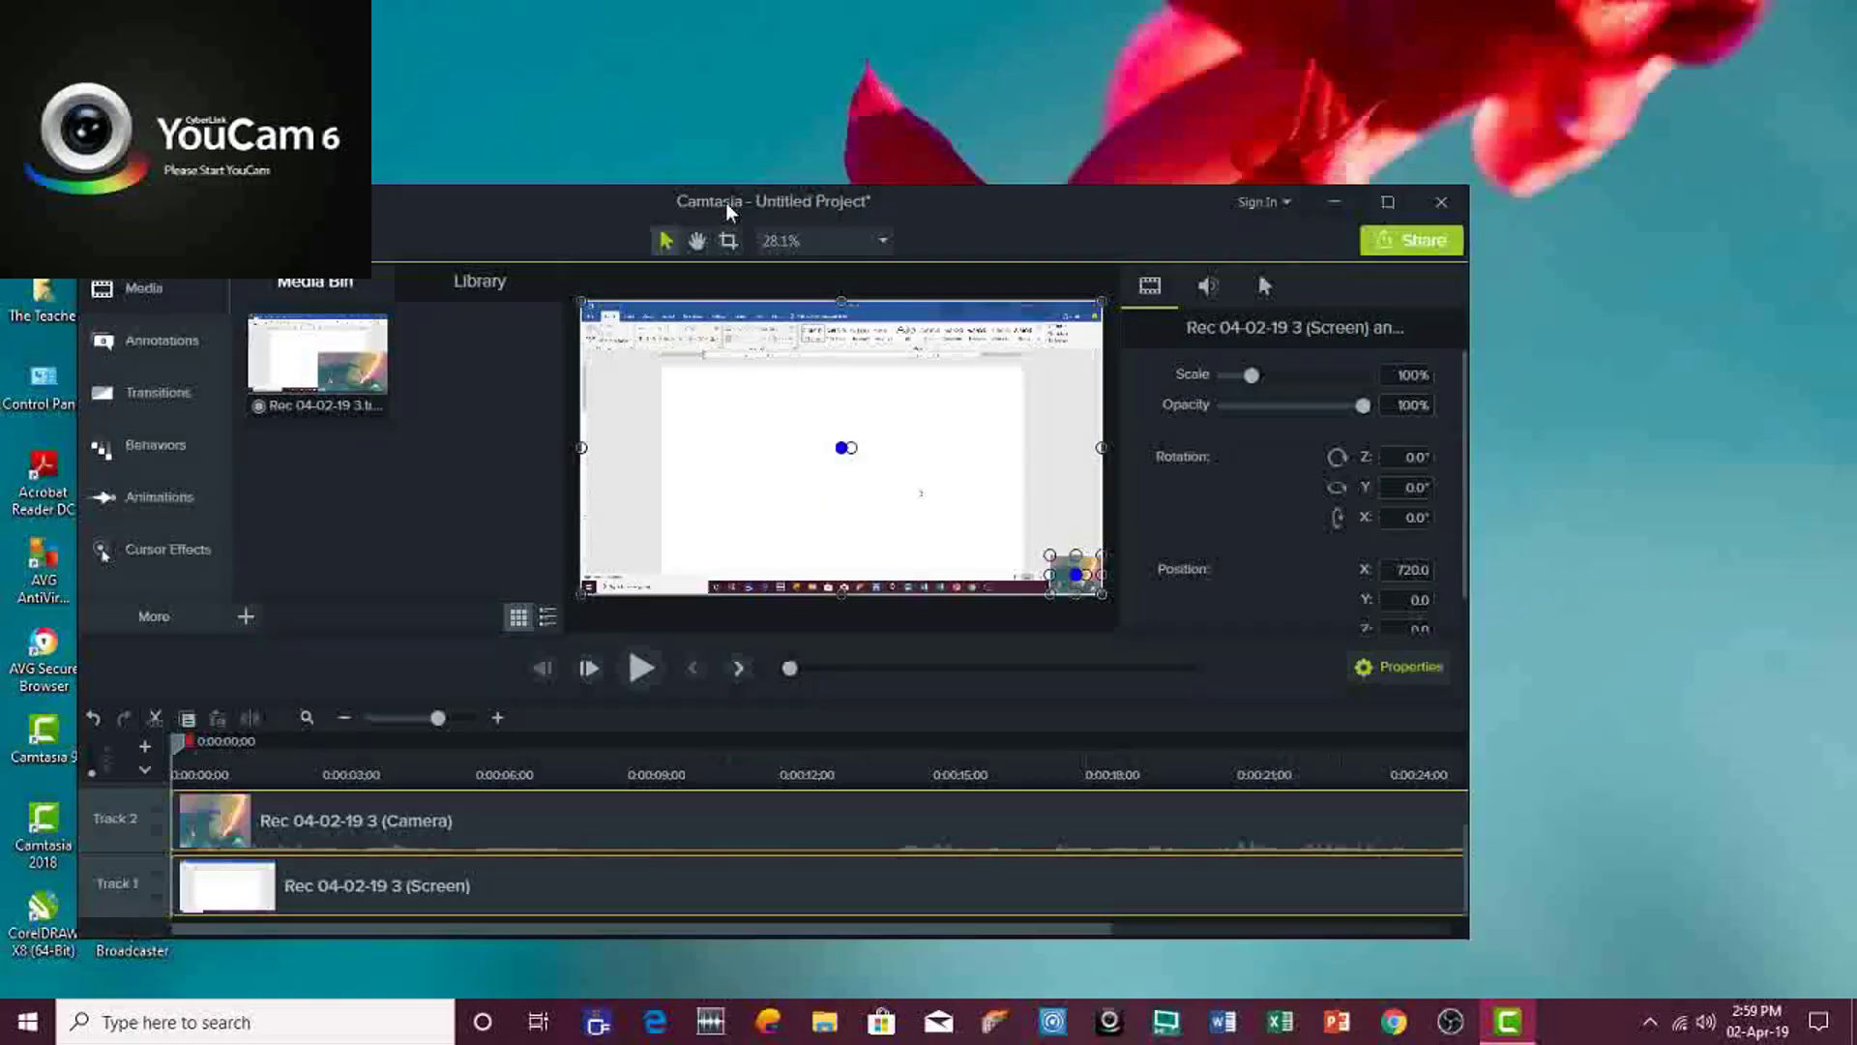
{"action": "double_click", "coordinate": [726, 201]}
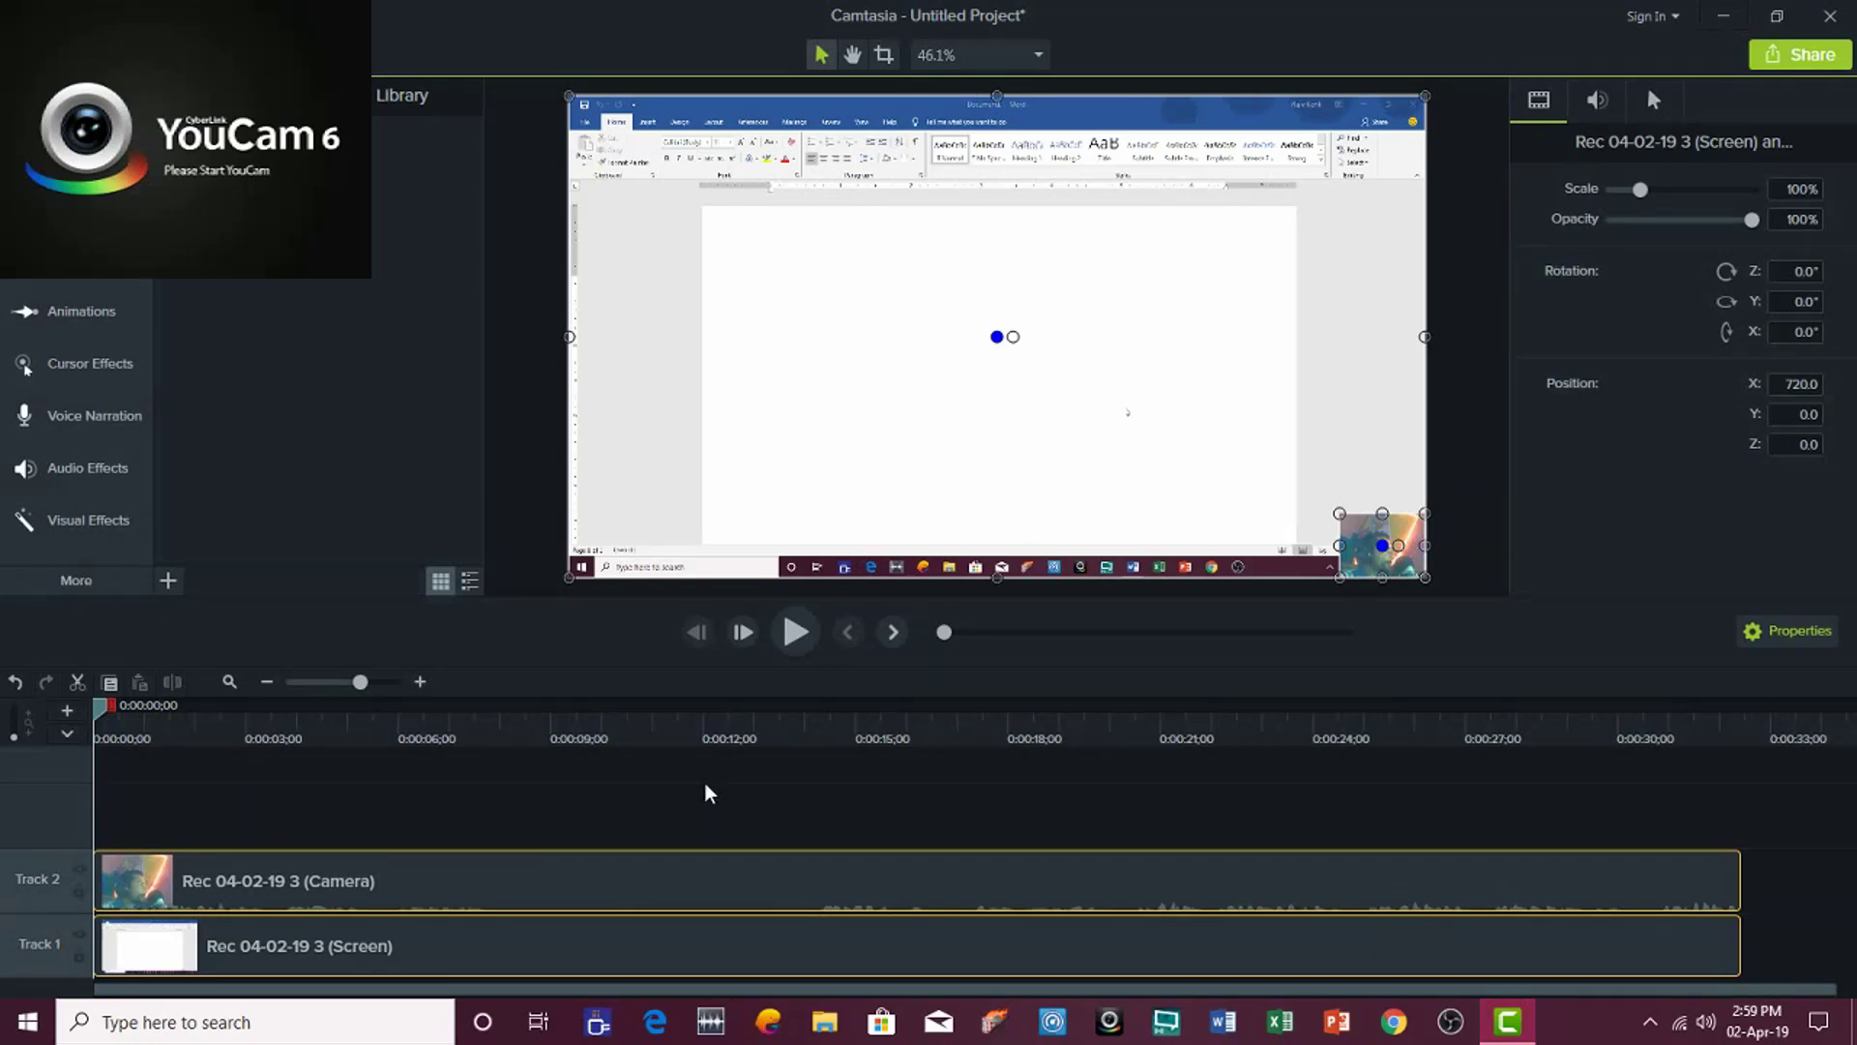
{"action": "left_click", "coordinate": [1536, 1032]}
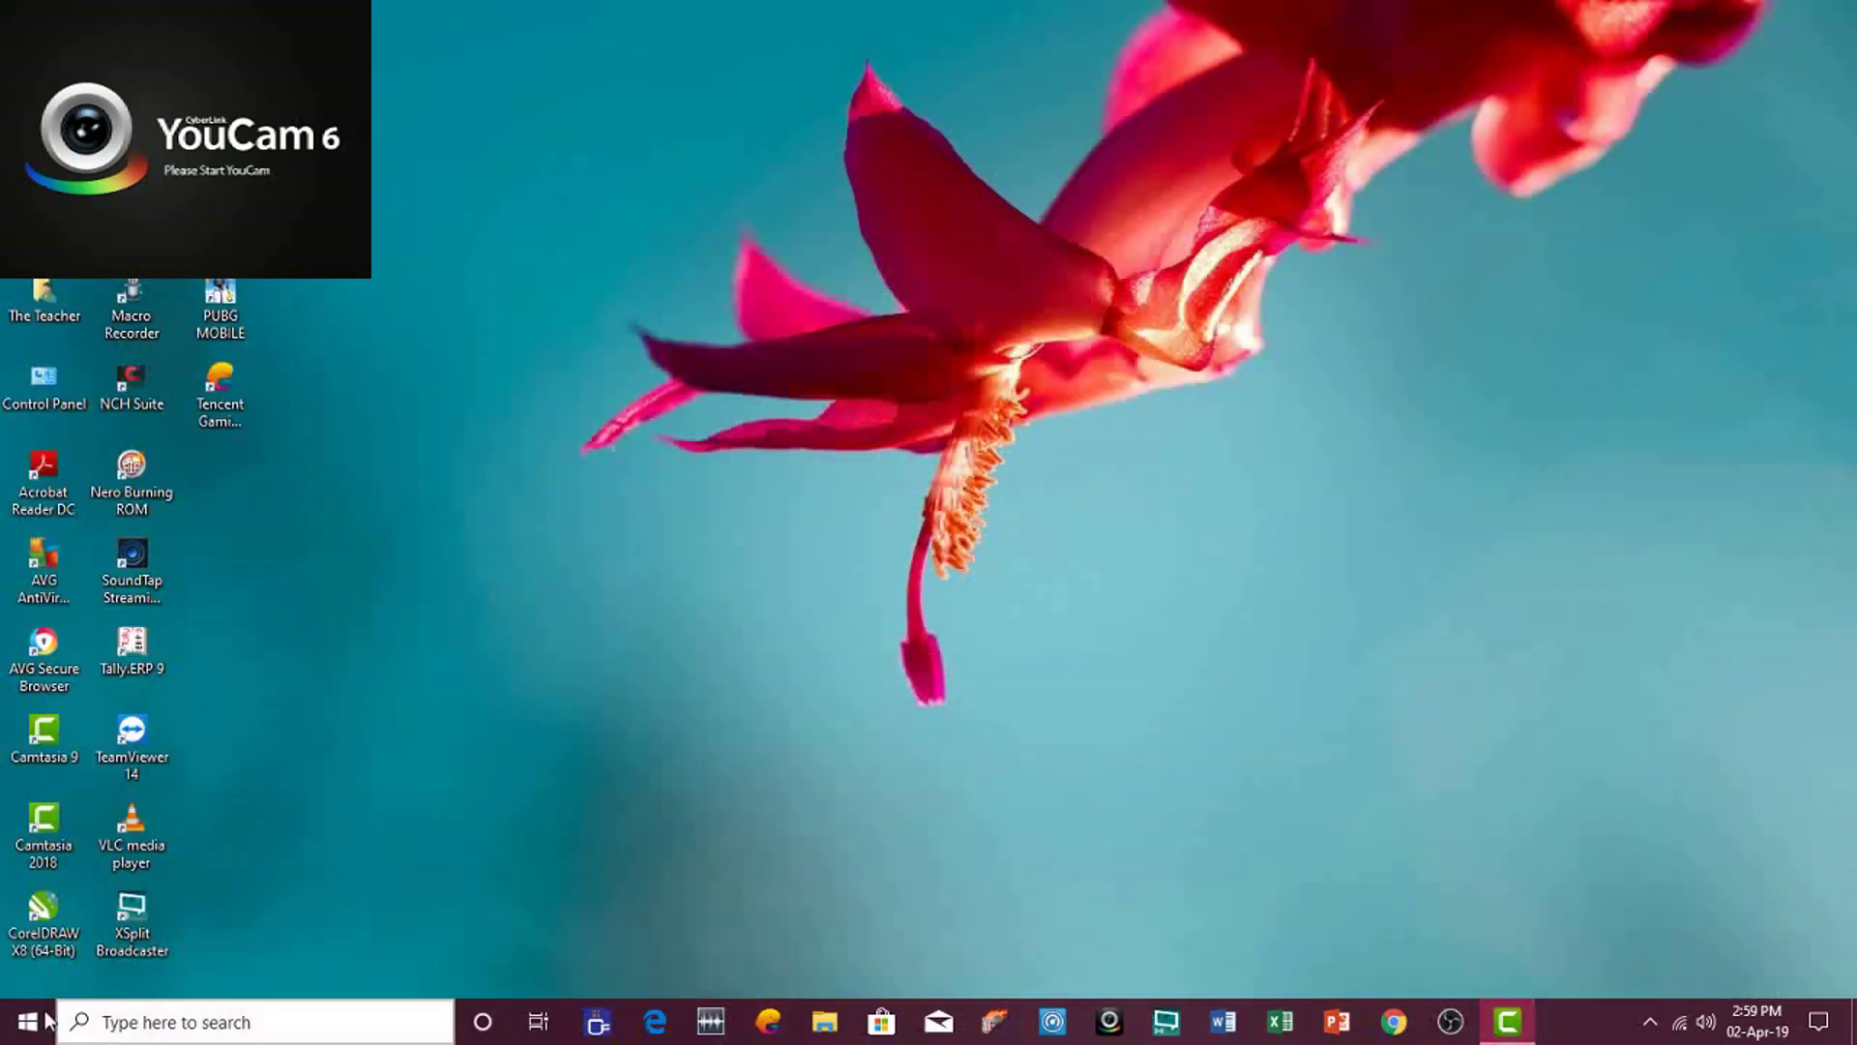
Launch Camtasia Recorder and review the General, Inputs and Program settings in its tools options
{"action": "left_click", "coordinate": [27, 1021]}
{"action": "left_click", "coordinate": [414, 515]}
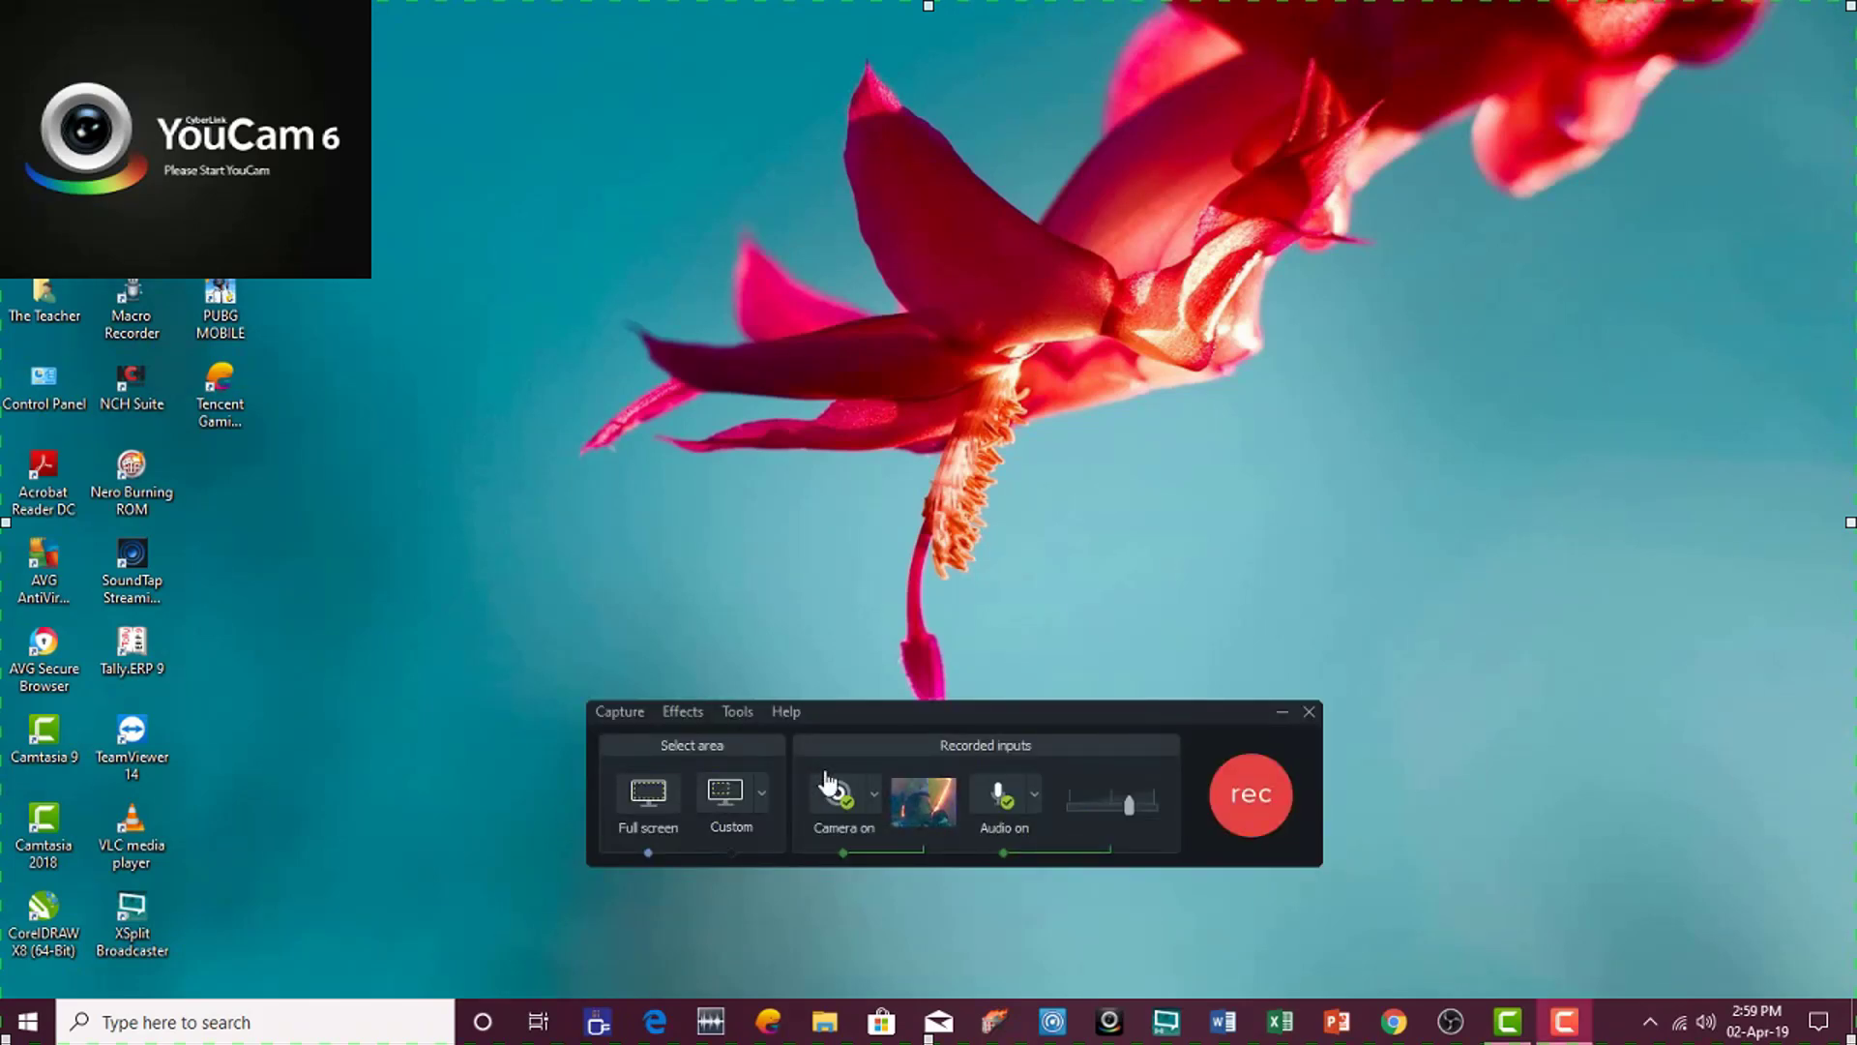
{"action": "left_click", "coordinate": [737, 711]}
{"action": "left_click", "coordinate": [761, 801]}
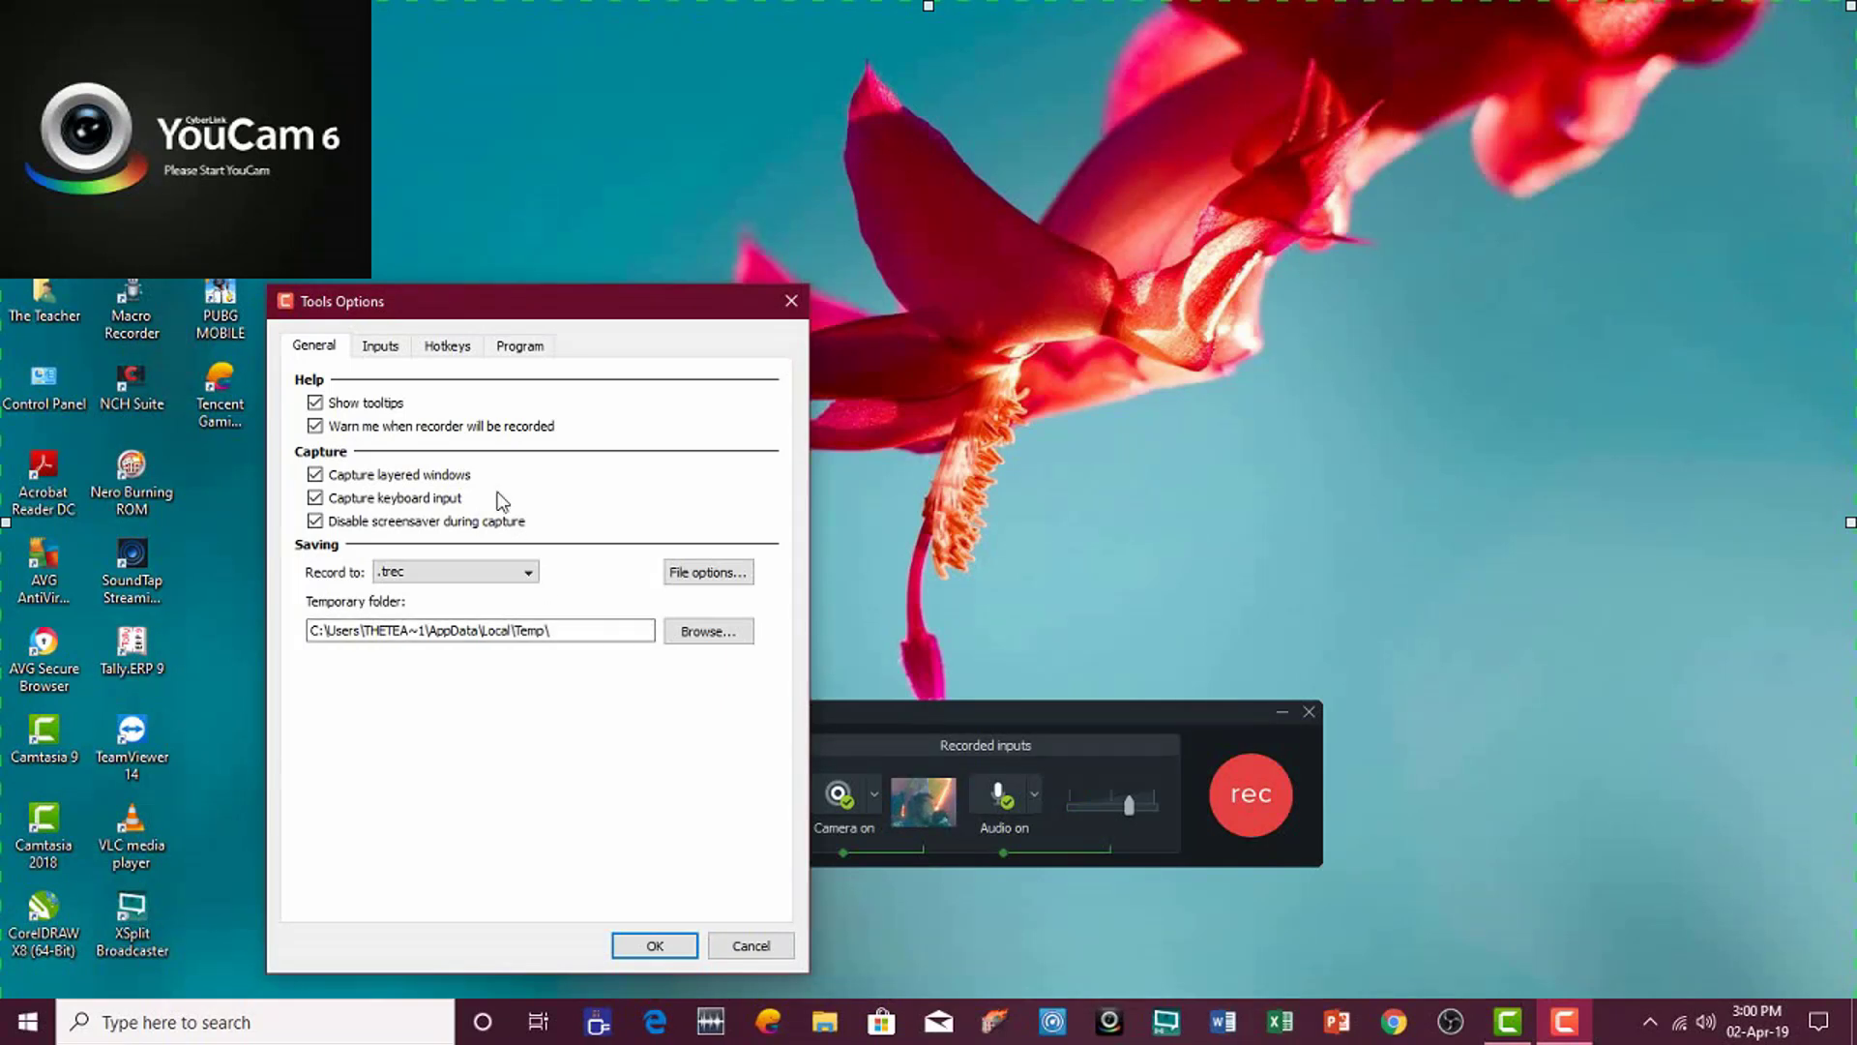
{"action": "left_click", "coordinate": [381, 347]}
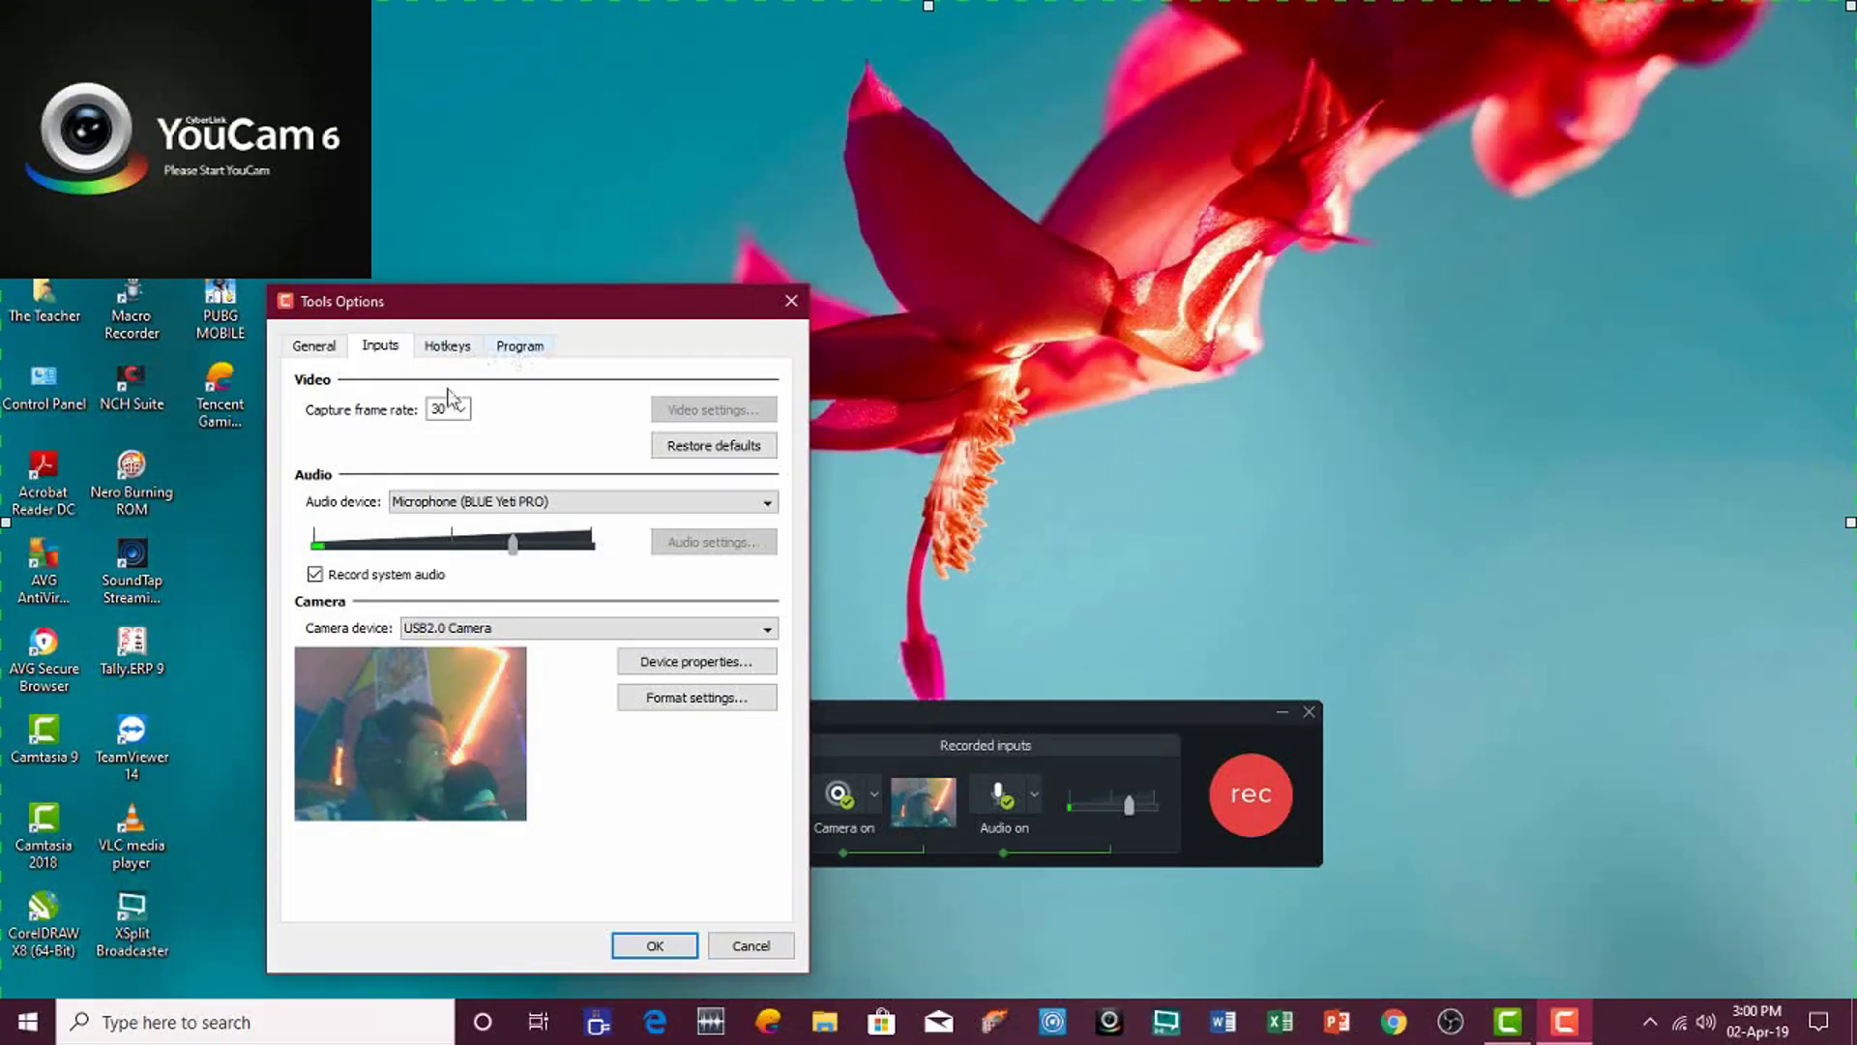
{"action": "left_click", "coordinate": [513, 348]}
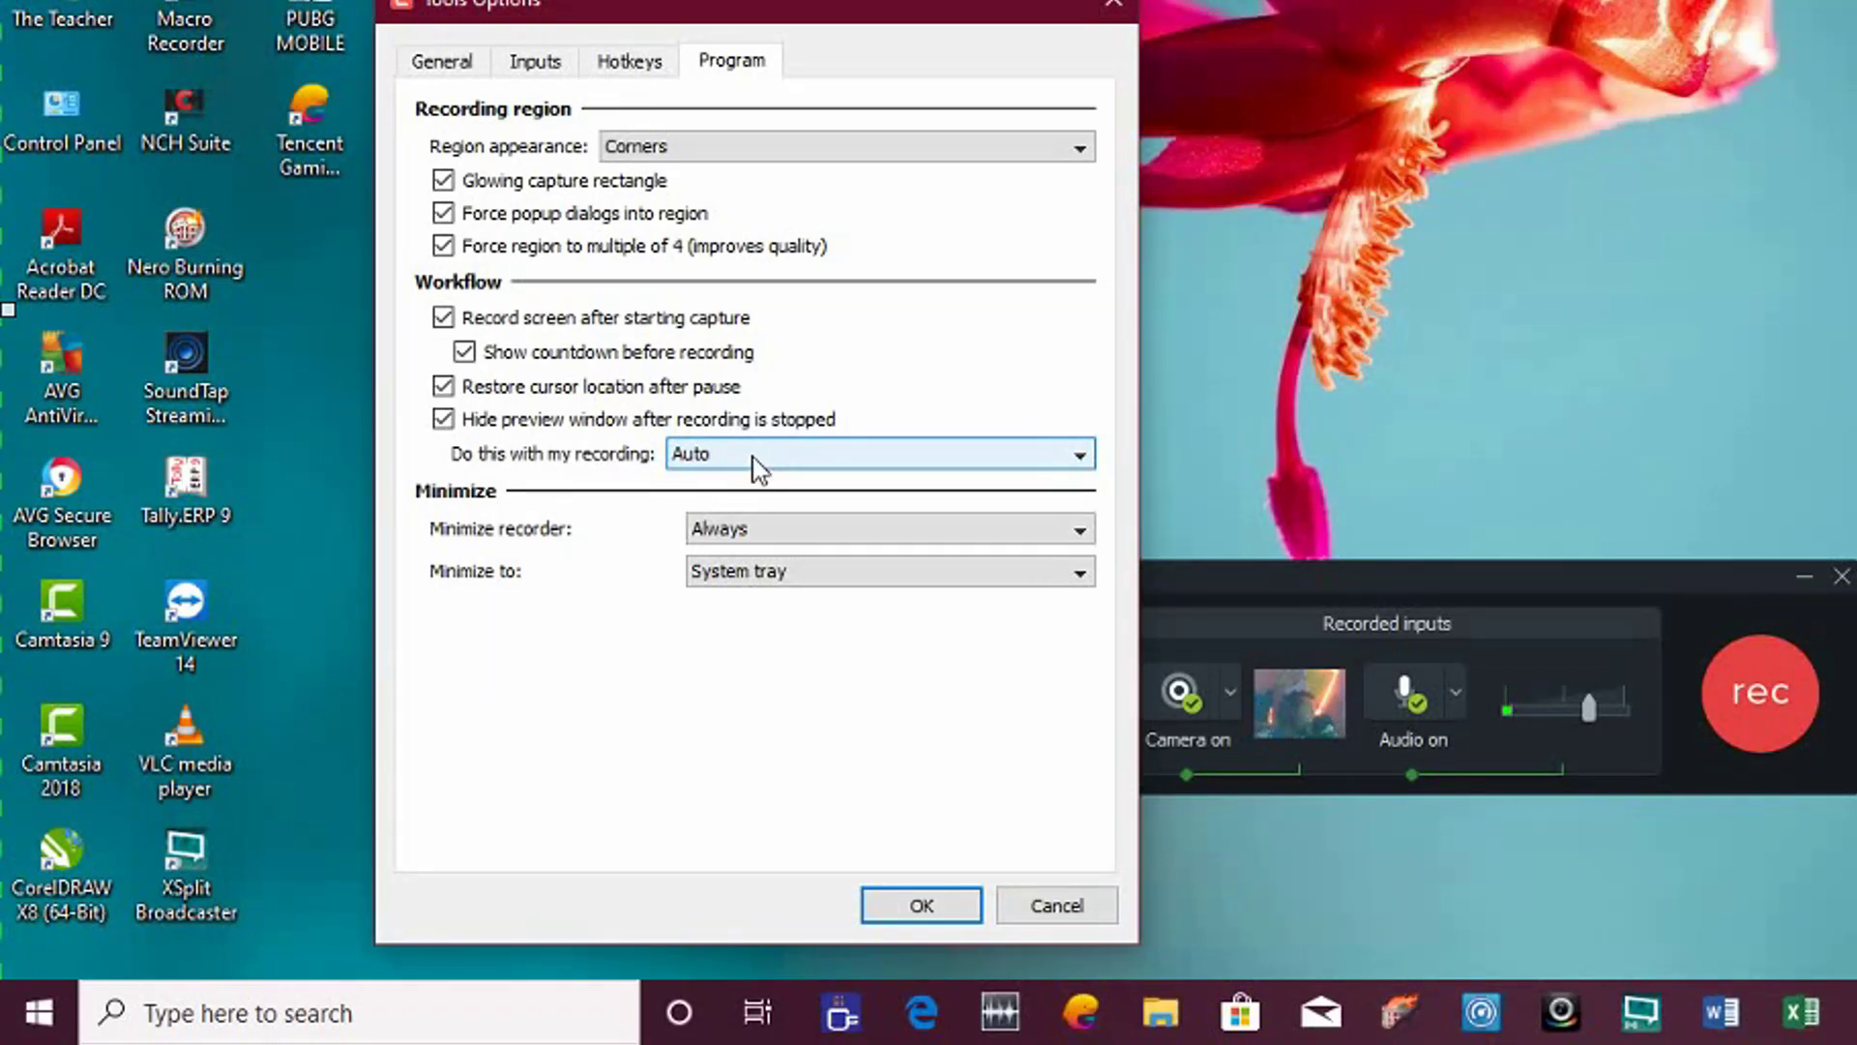
{"action": "left_click", "coordinate": [914, 910]}
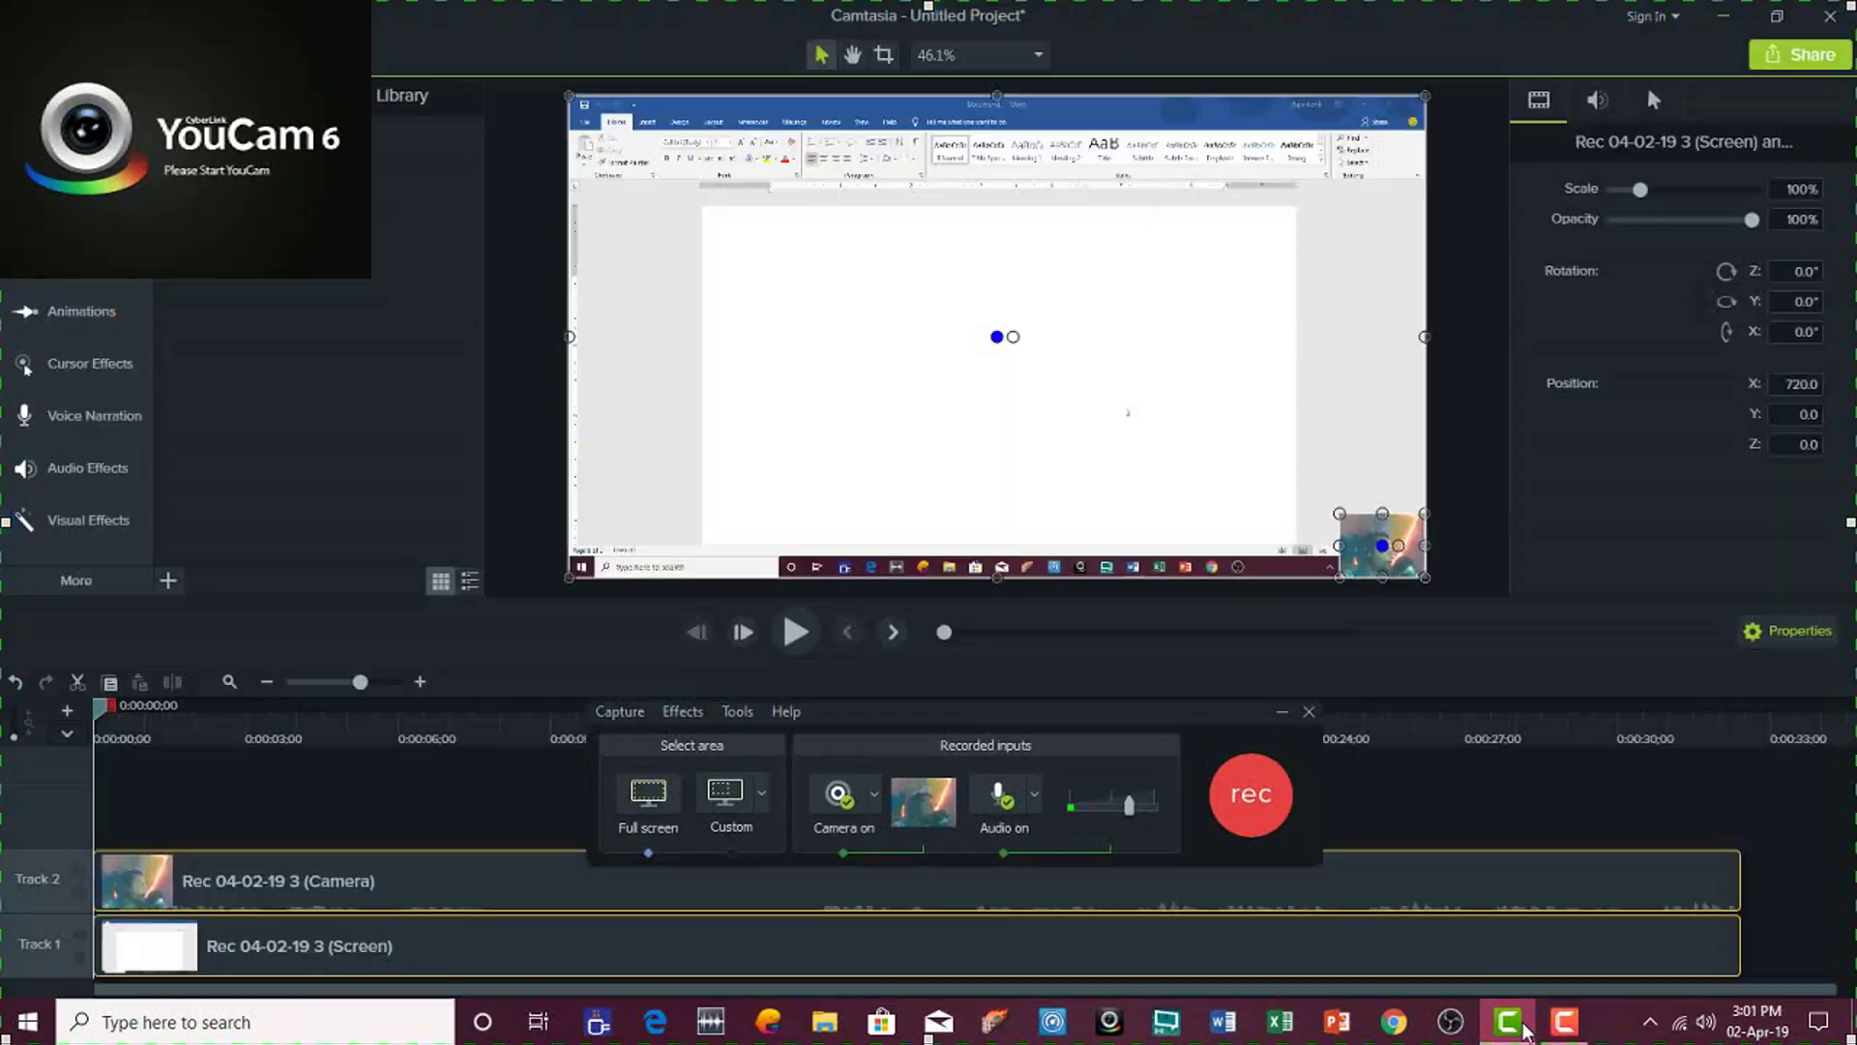
Bring up the Camtasia editor and set the recorder's program option for handling a finished recording to Save
{"action": "left_click", "coordinate": [1517, 1026]}
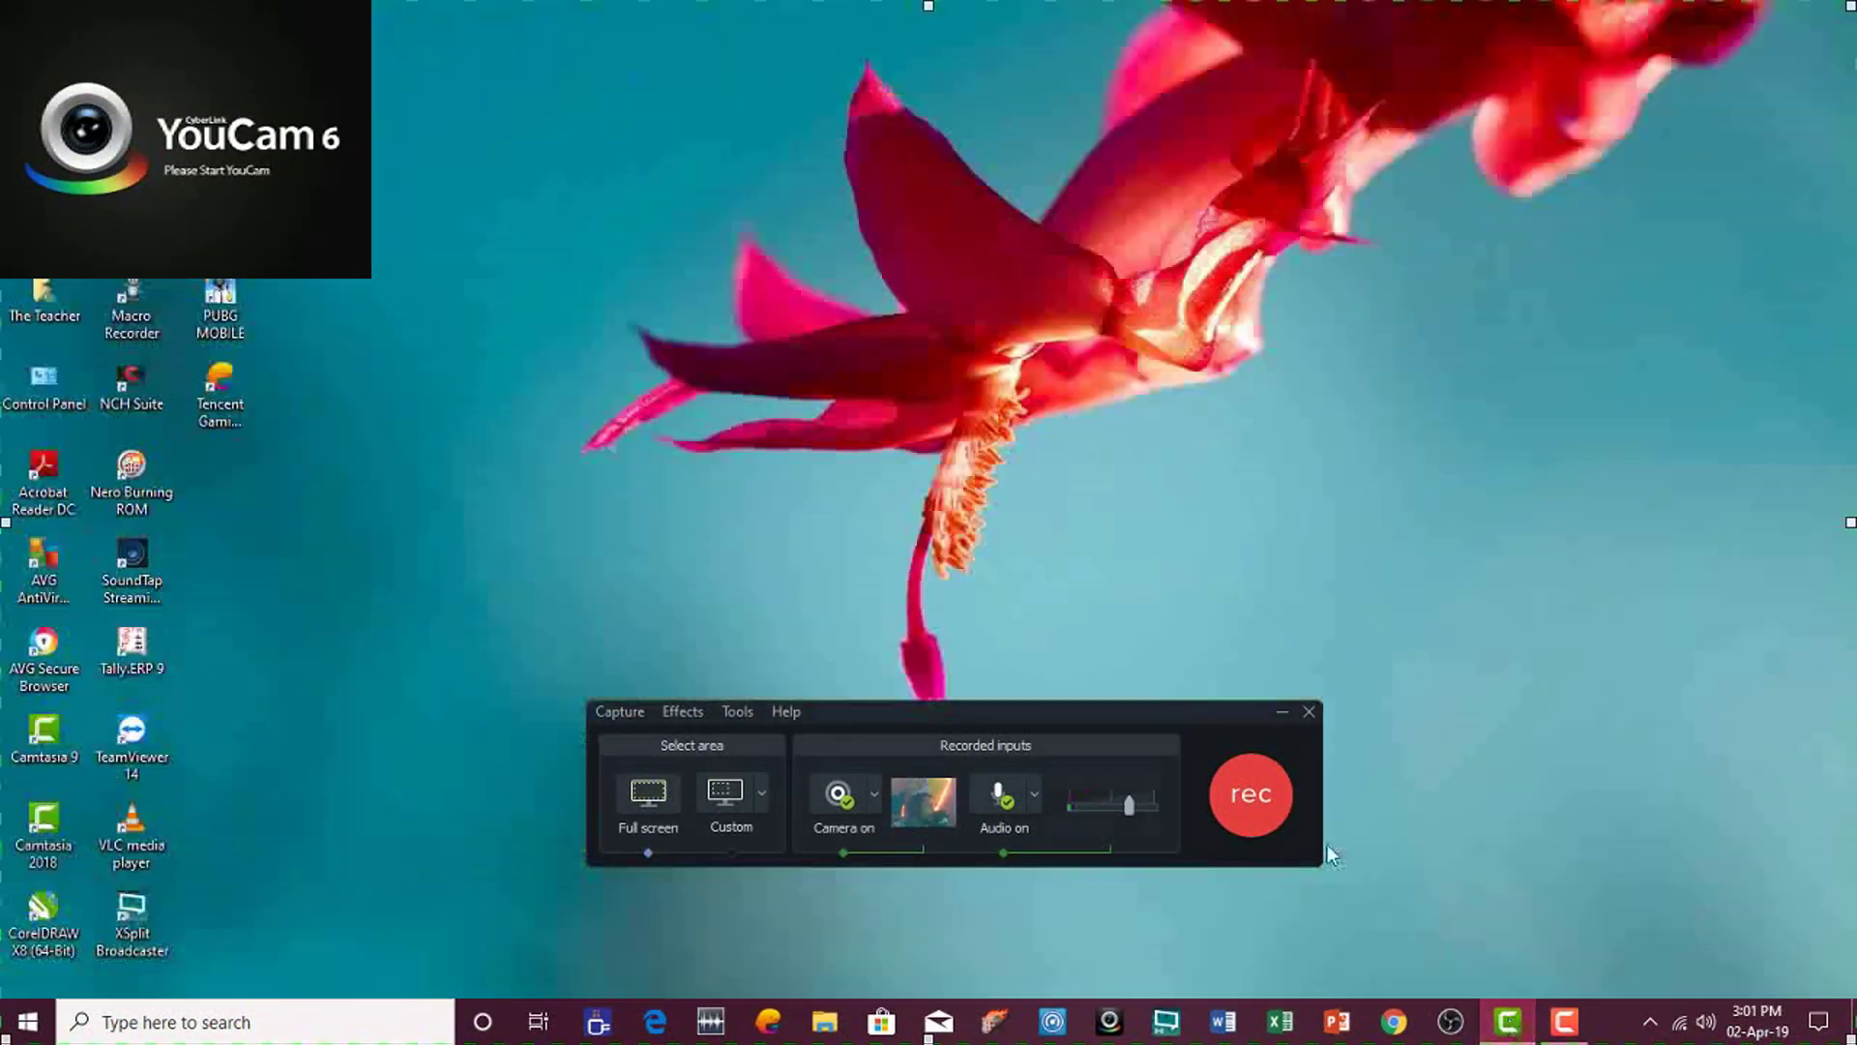
{"action": "left_click", "coordinate": [1508, 1022]}
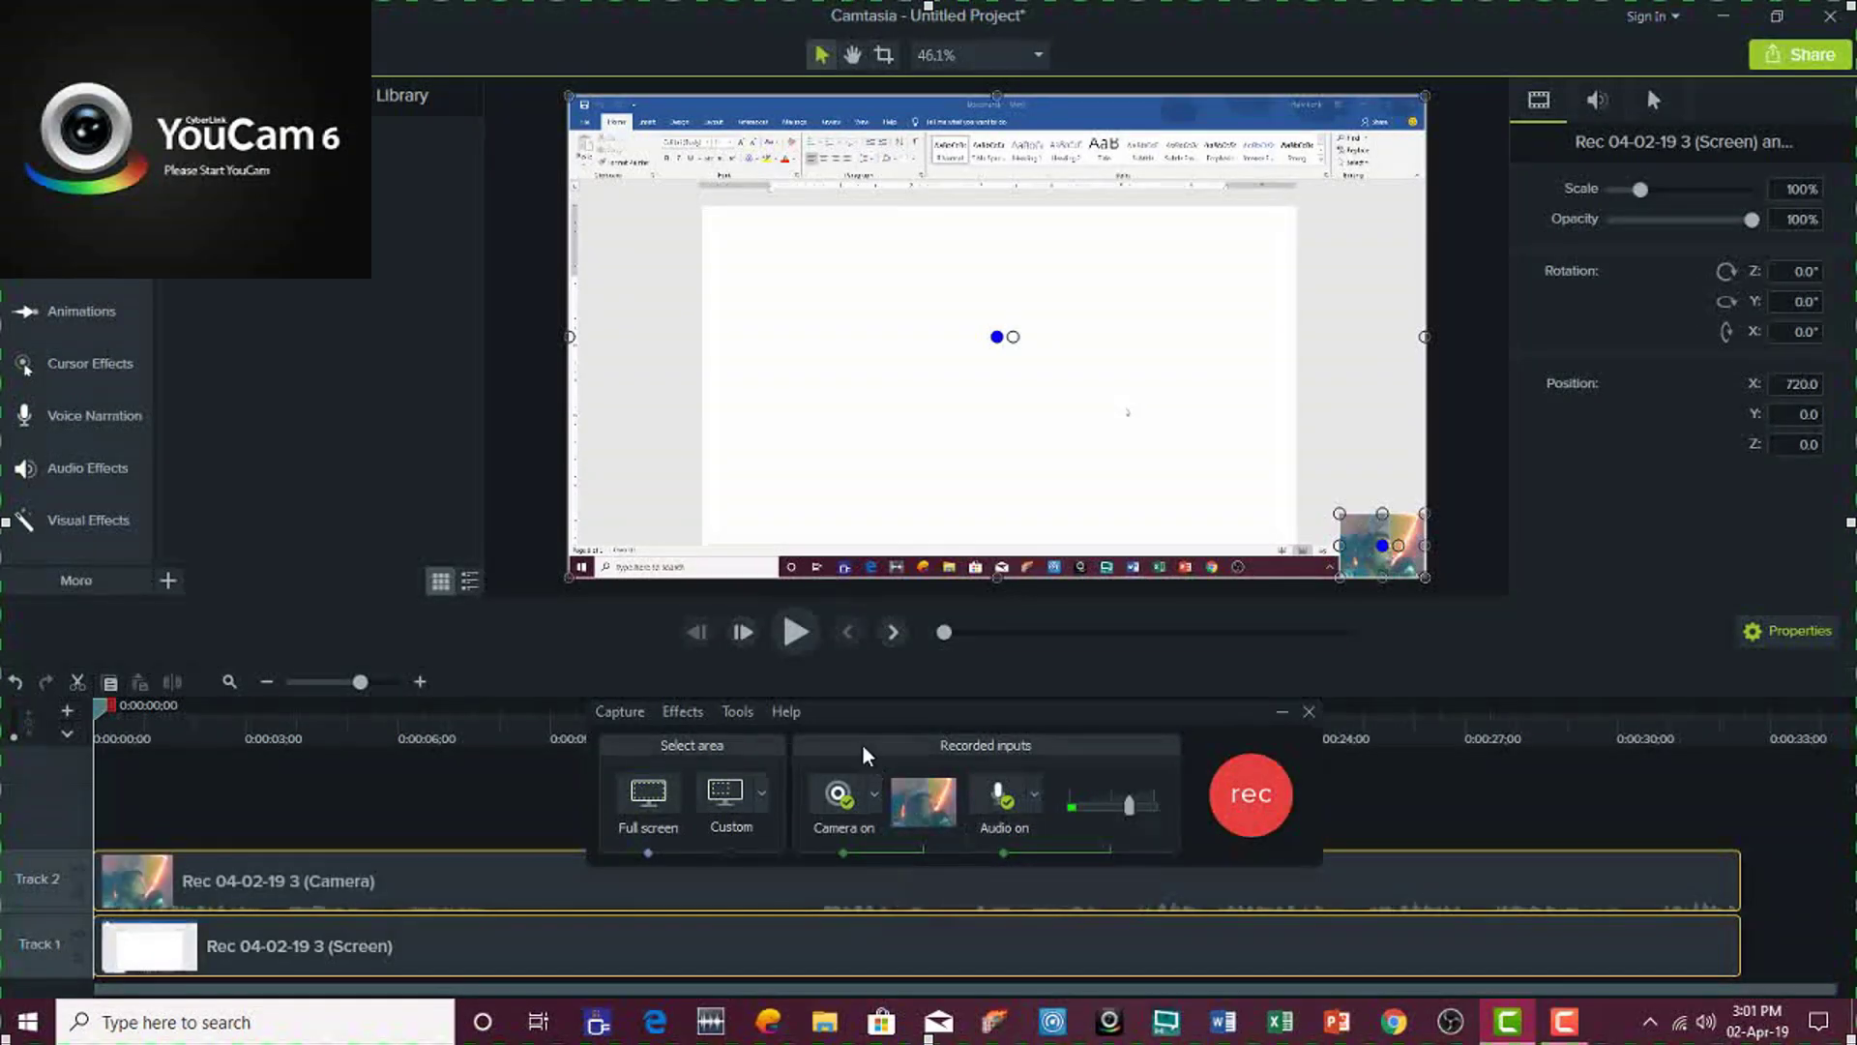
{"action": "left_click", "coordinate": [737, 712]}
{"action": "left_click", "coordinate": [784, 800]}
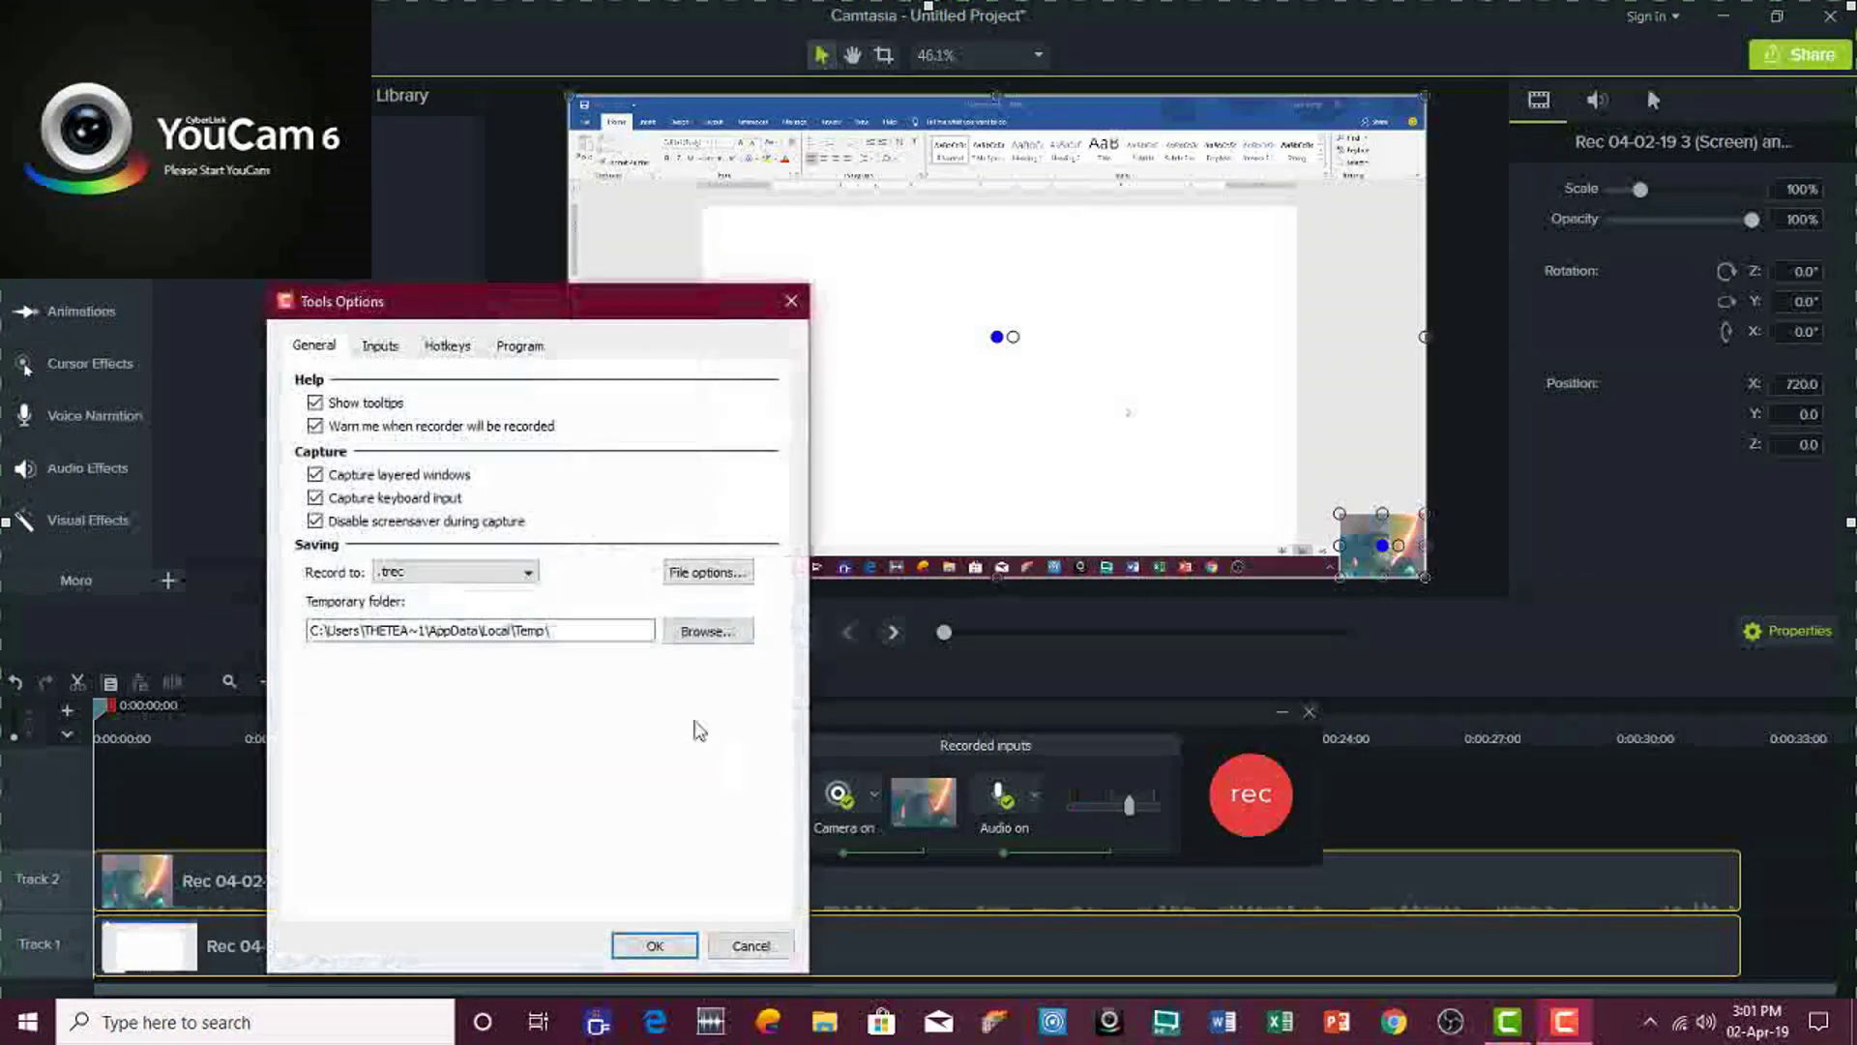
{"action": "left_click", "coordinate": [520, 346]}
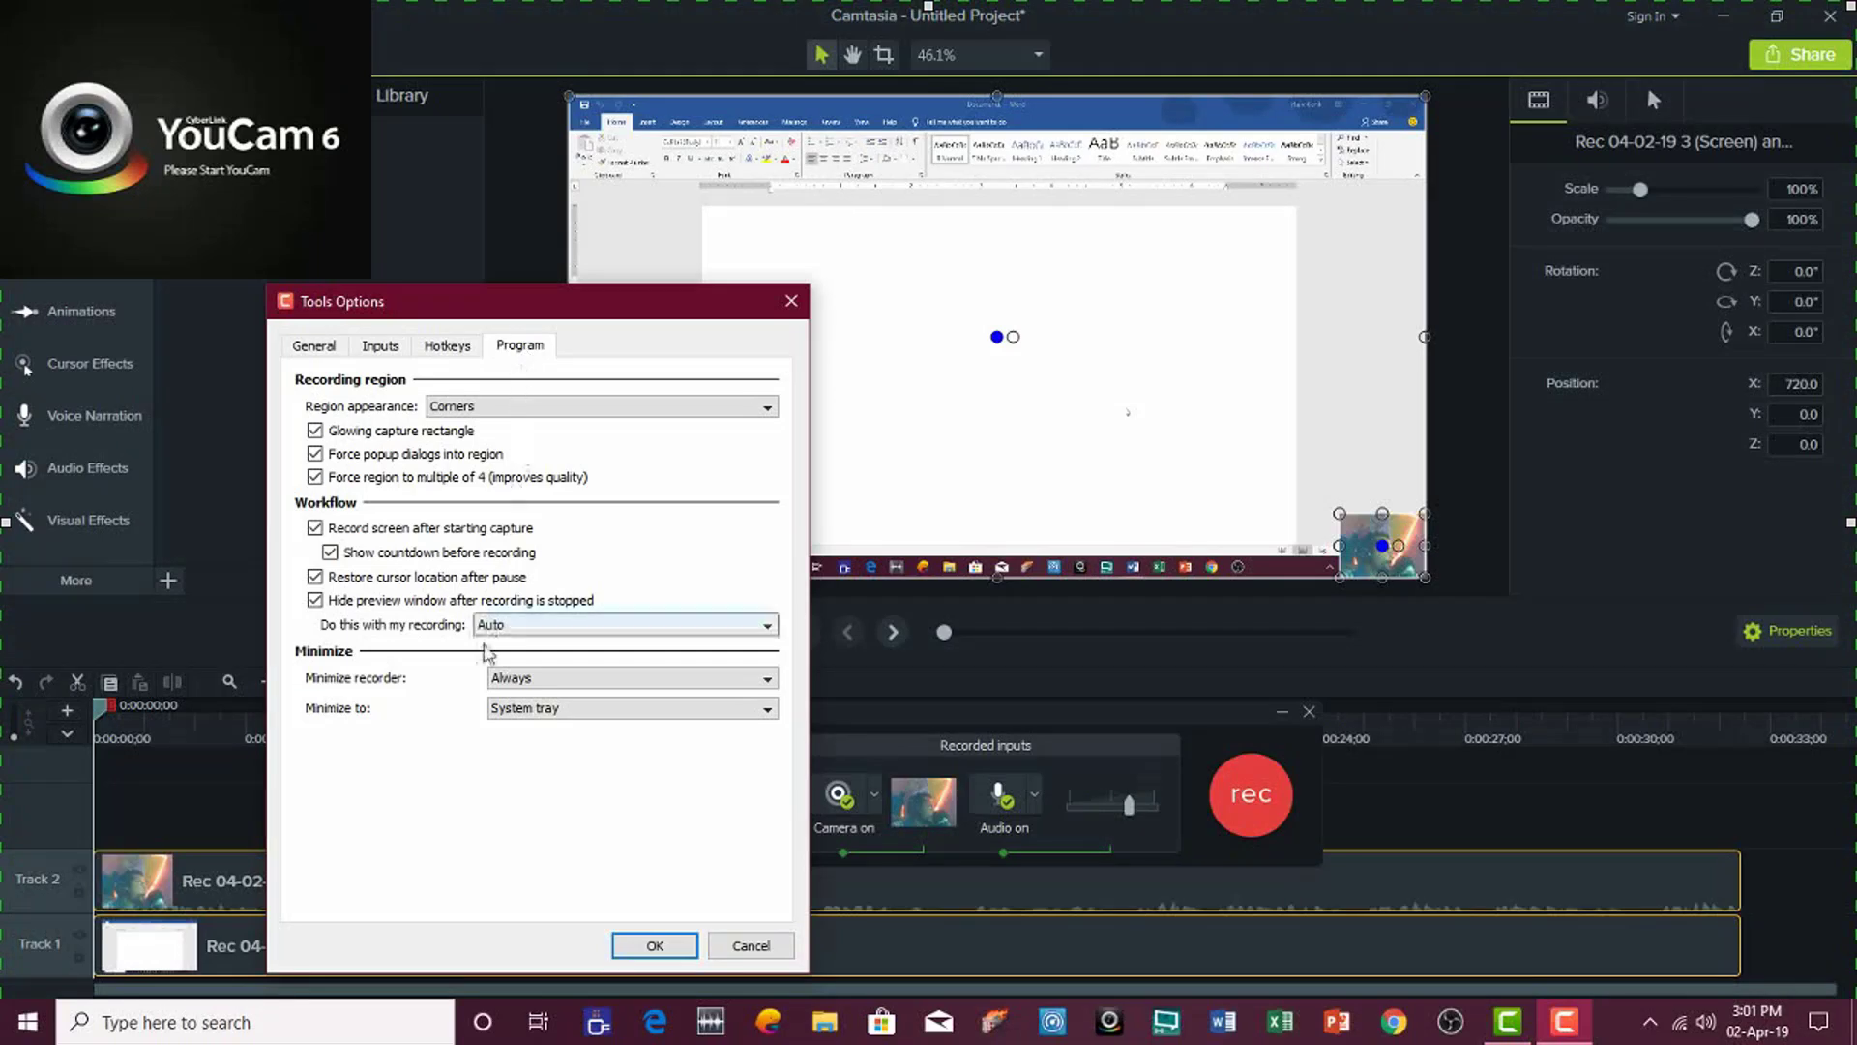
{"action": "left_click", "coordinate": [530, 634]}
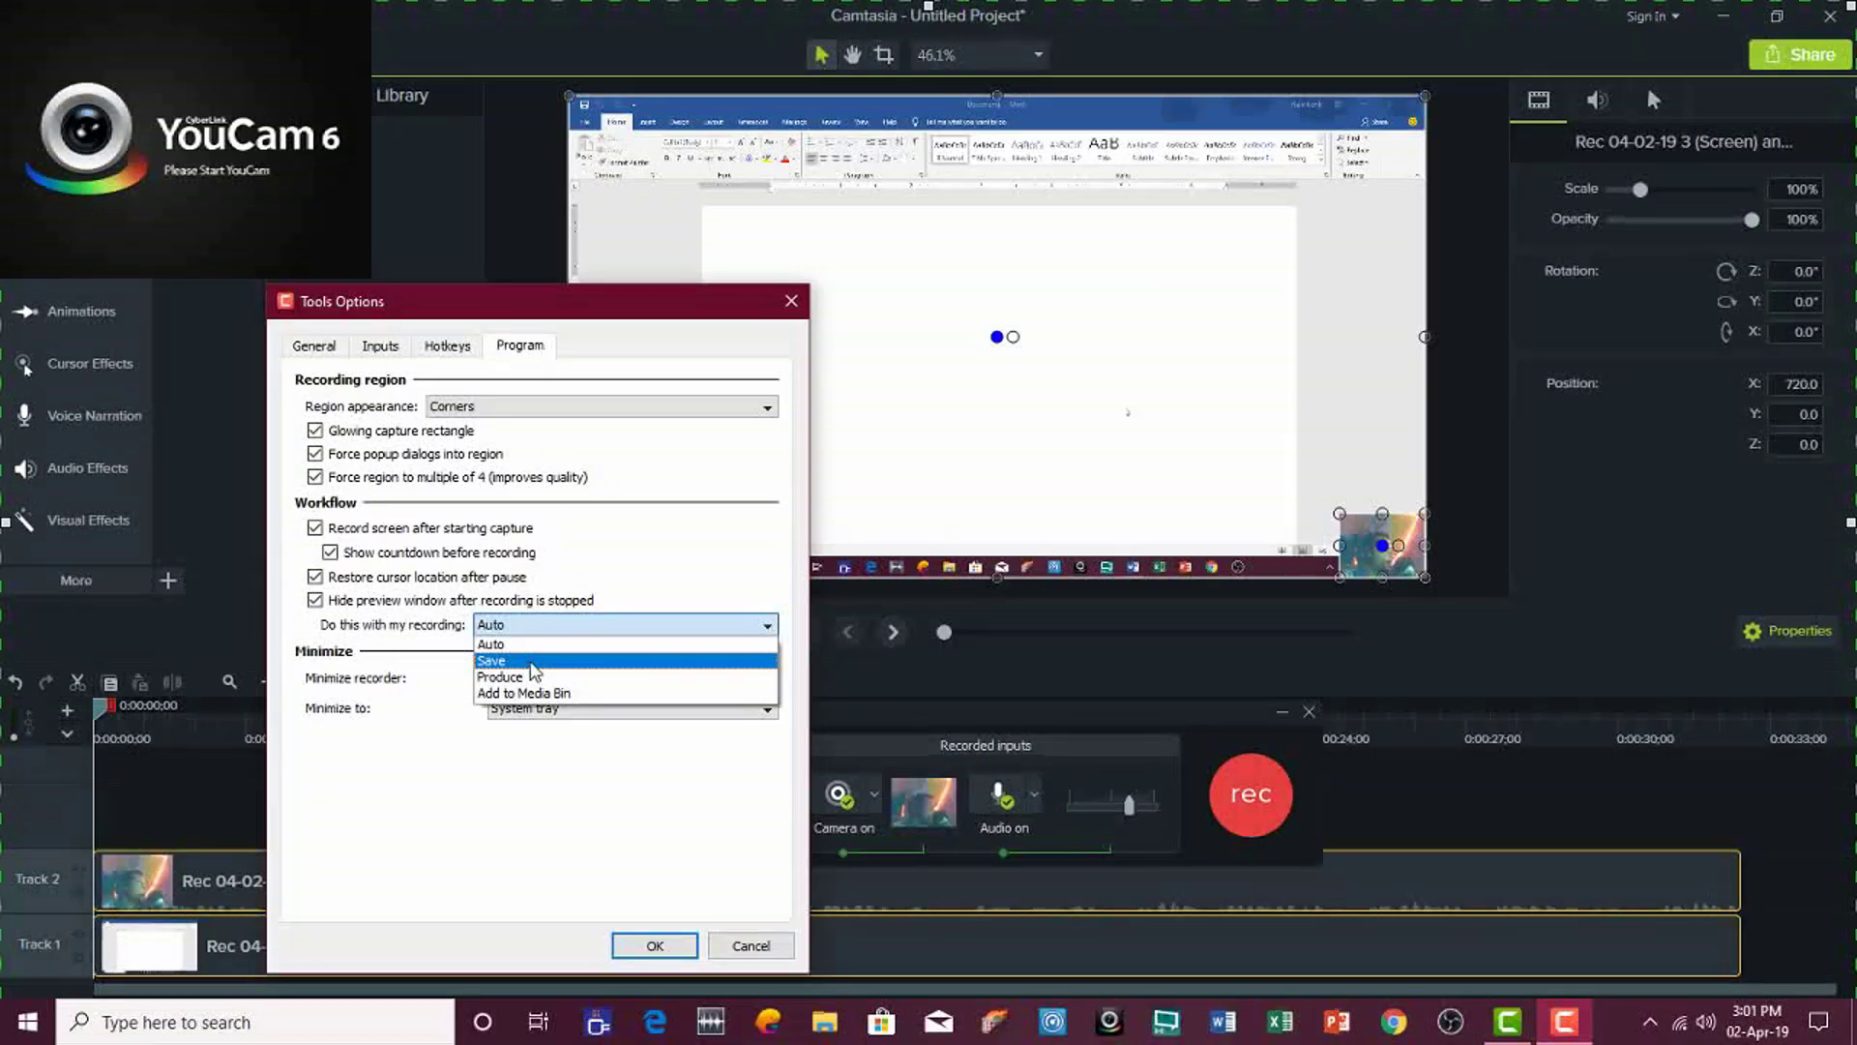
{"action": "left_click", "coordinate": [532, 662]}
{"action": "left_click", "coordinate": [642, 946]}
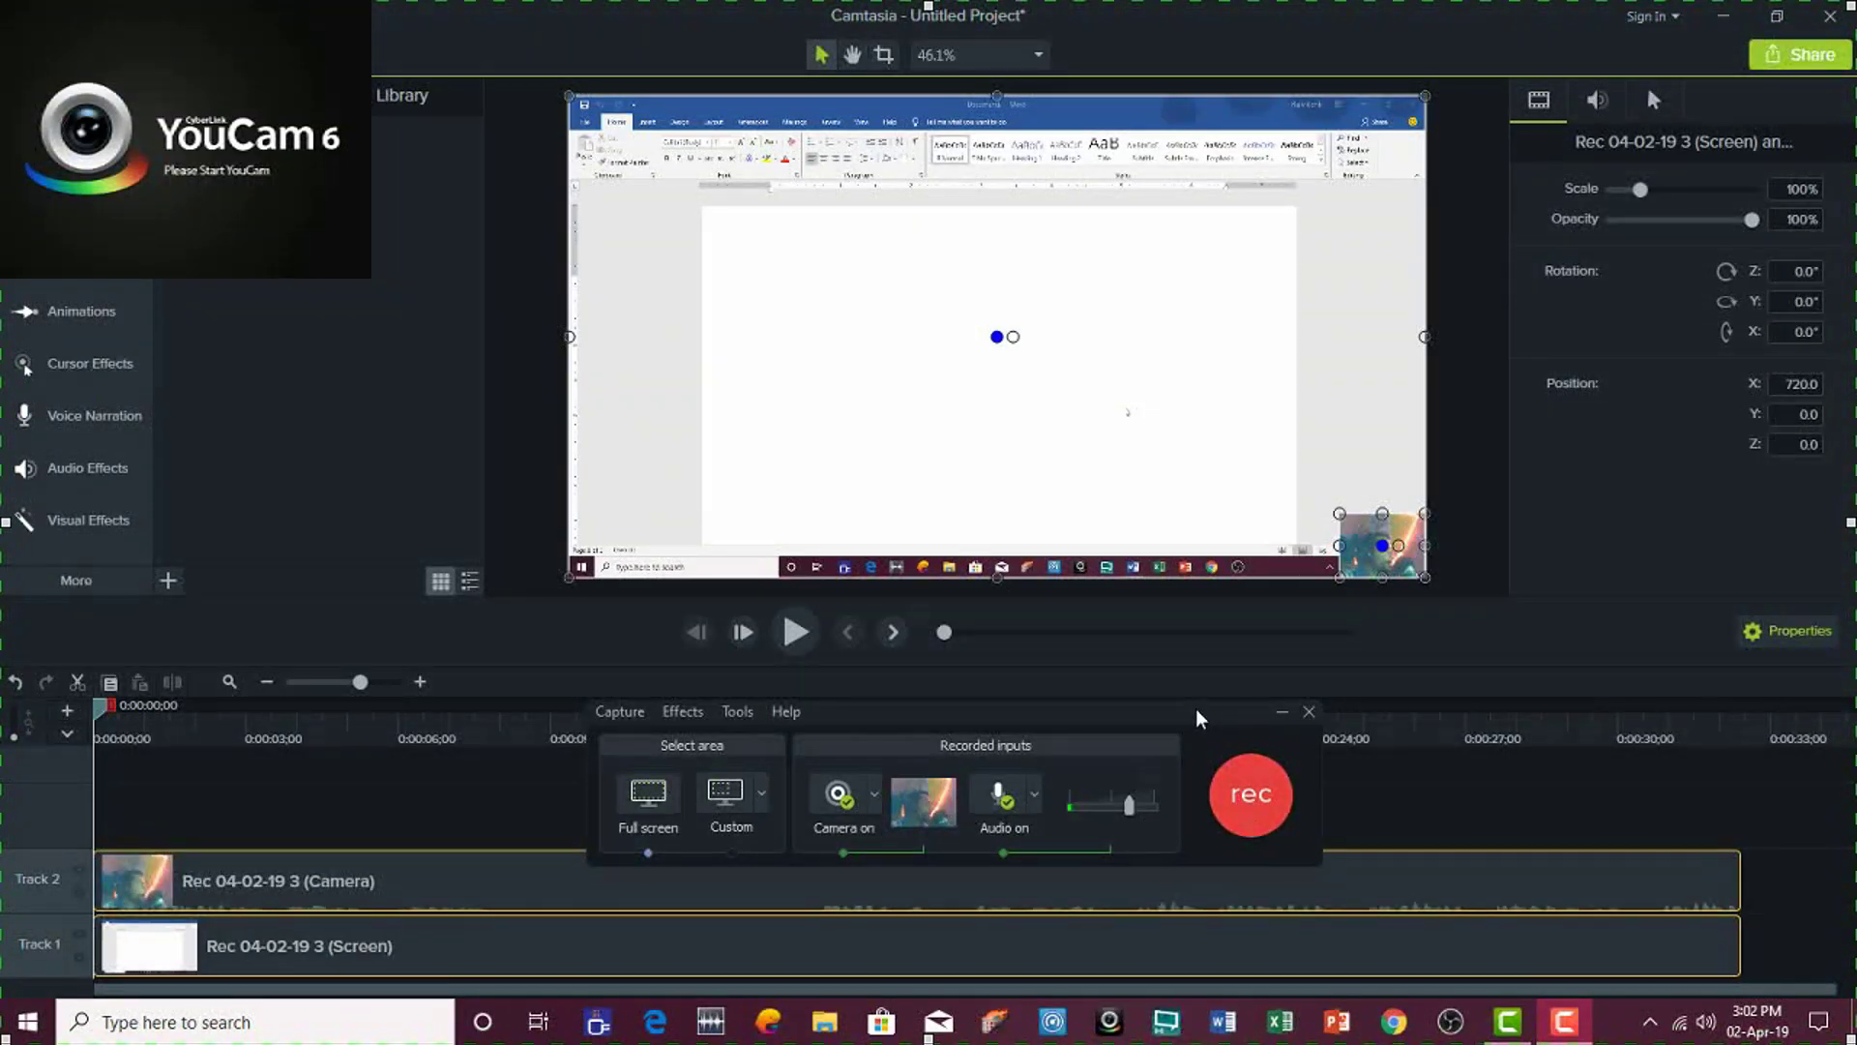
Move the recorder window off its current spot over the timeline and scrub the playhead through the recorded clips
{"action": "left_click_drag", "start_coordinate": [1125, 722], "coordinate": [1250, 664]}
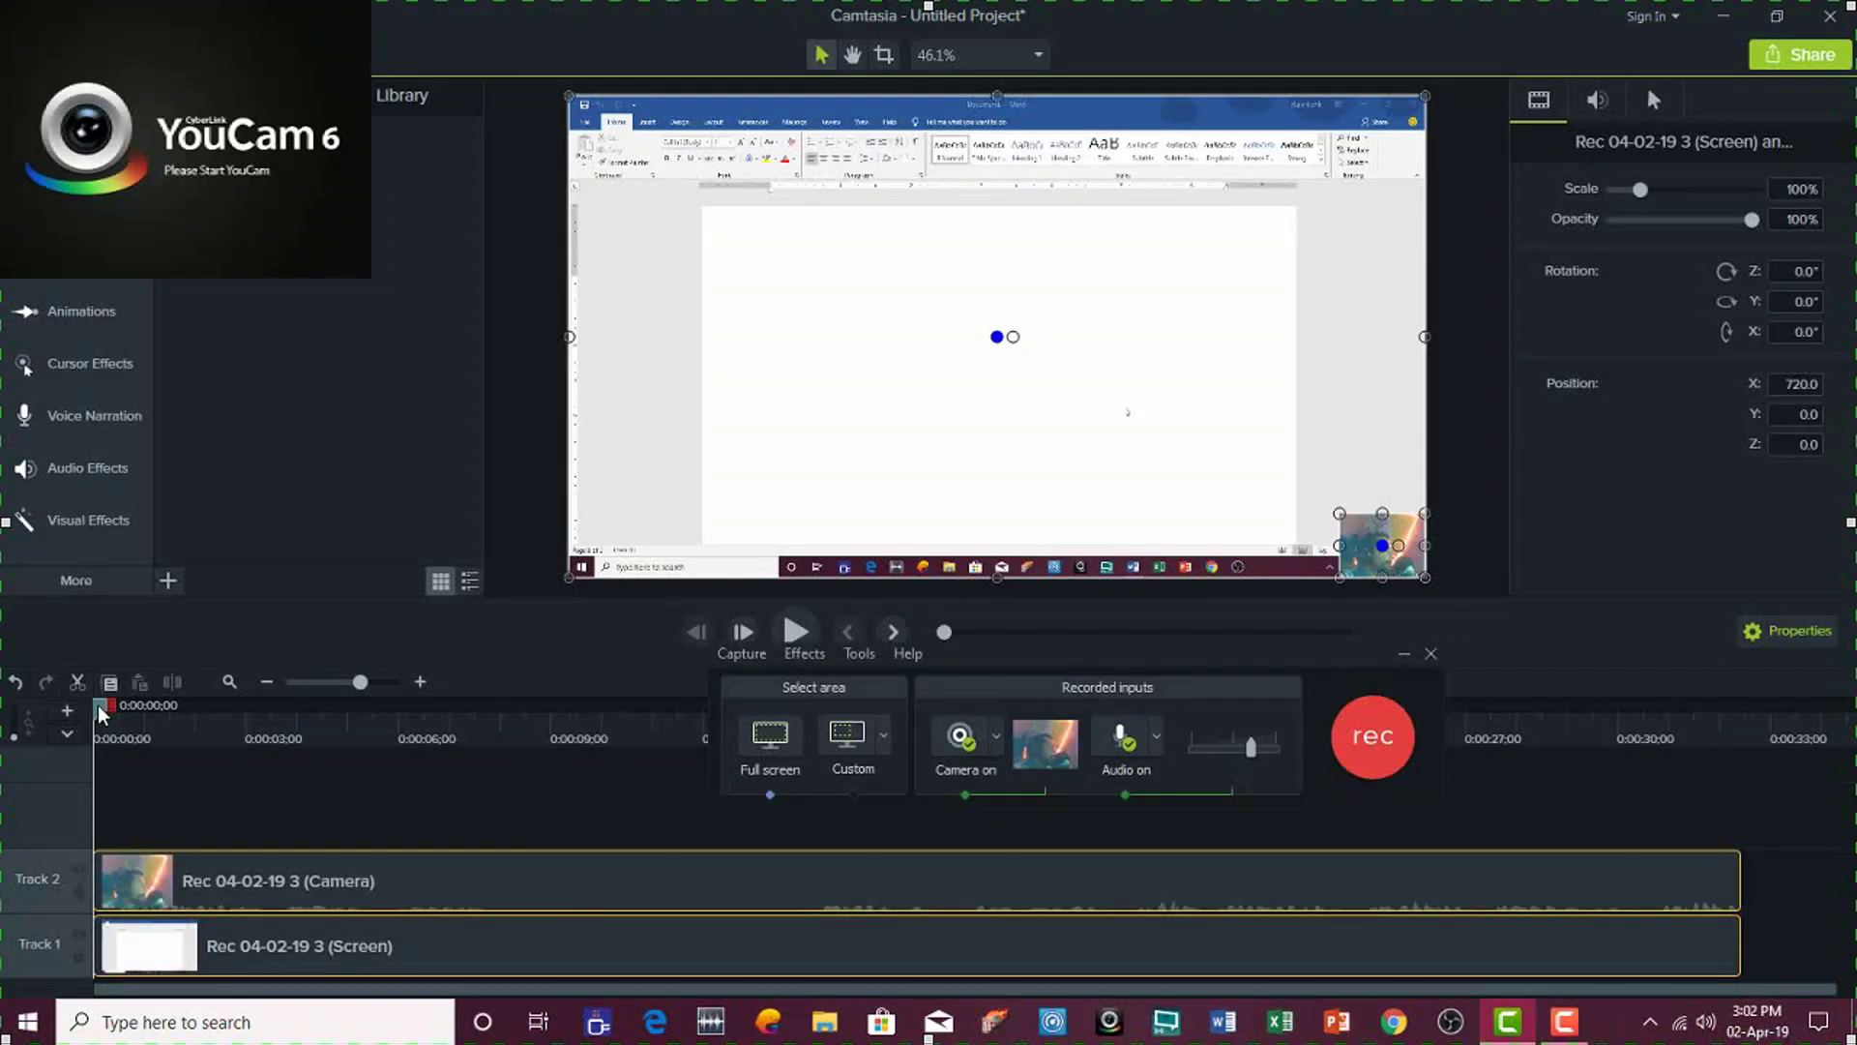
{"action": "mouse_move", "coordinate": [100, 716]}
{"action": "left_mouse_down"}
{"action": "mouse_move", "coordinate": [415, 713]}
{"action": "mouse_move", "coordinate": [549, 754]}
{"action": "left_mouse_up"}
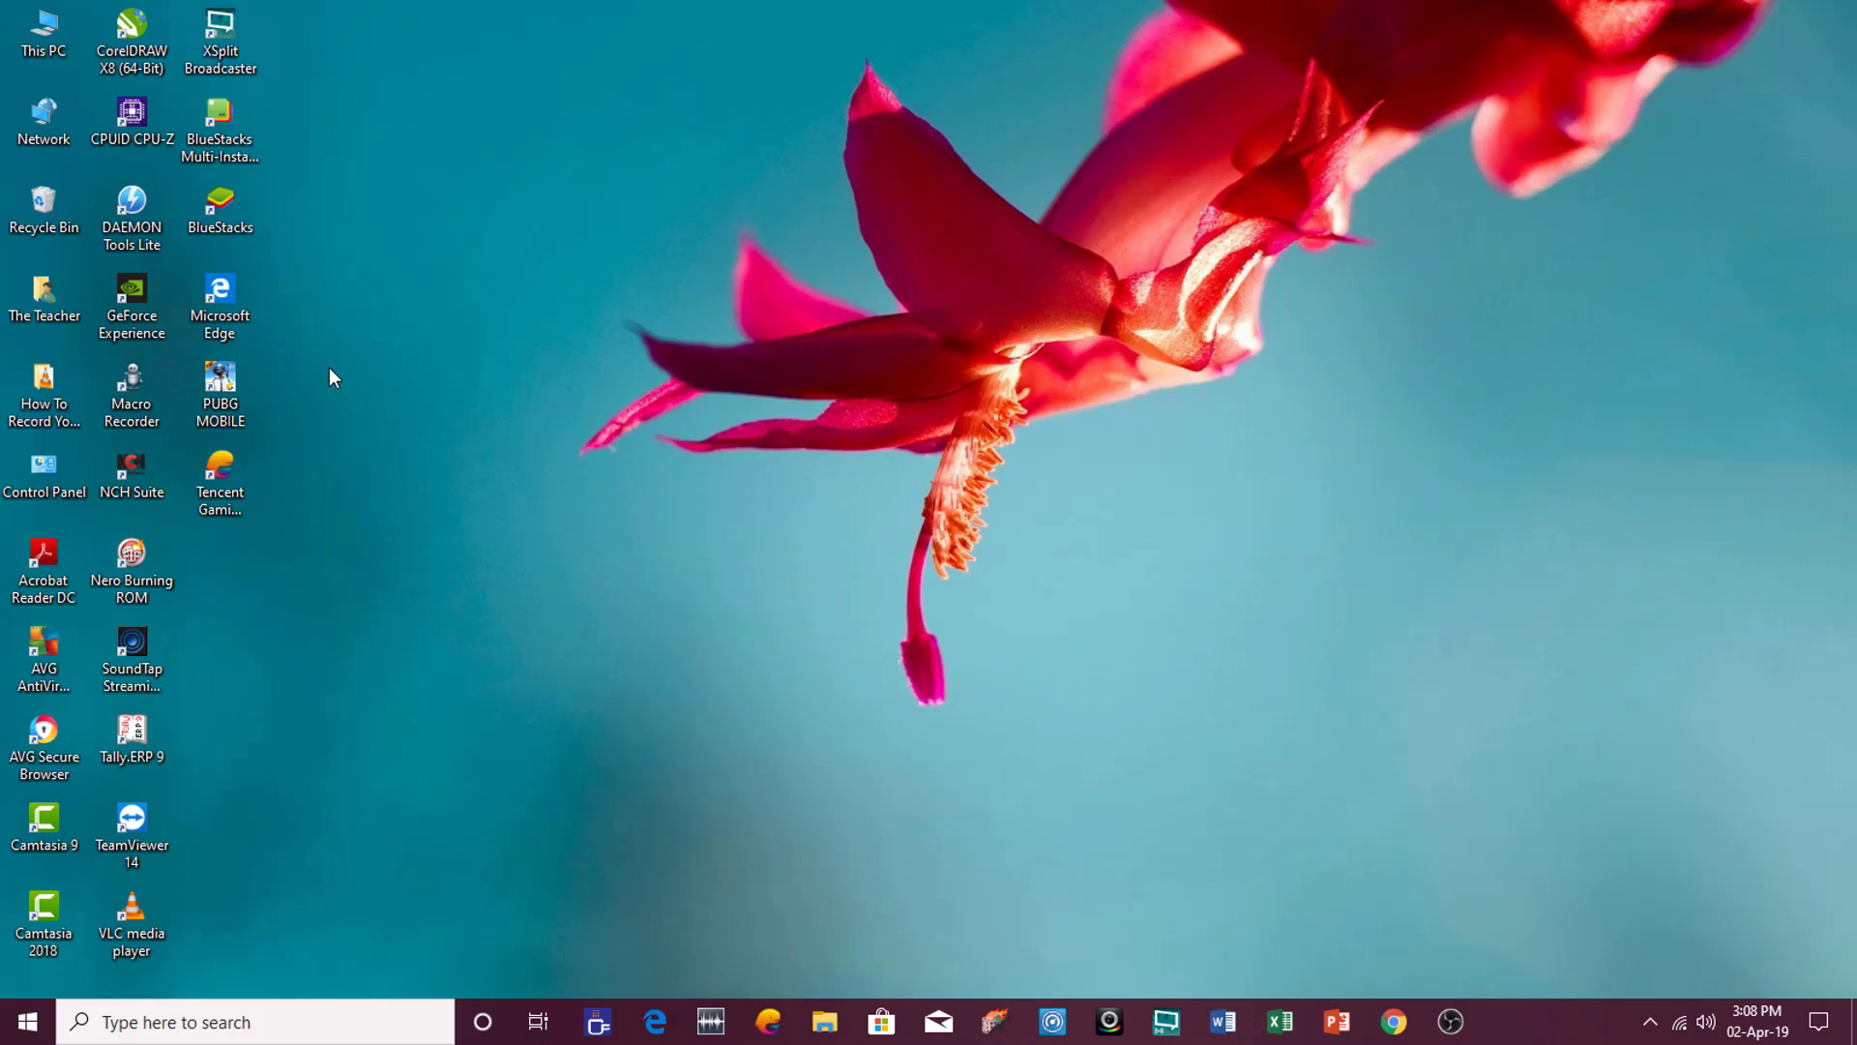
{"action": "double_click", "coordinate": [43, 295]}
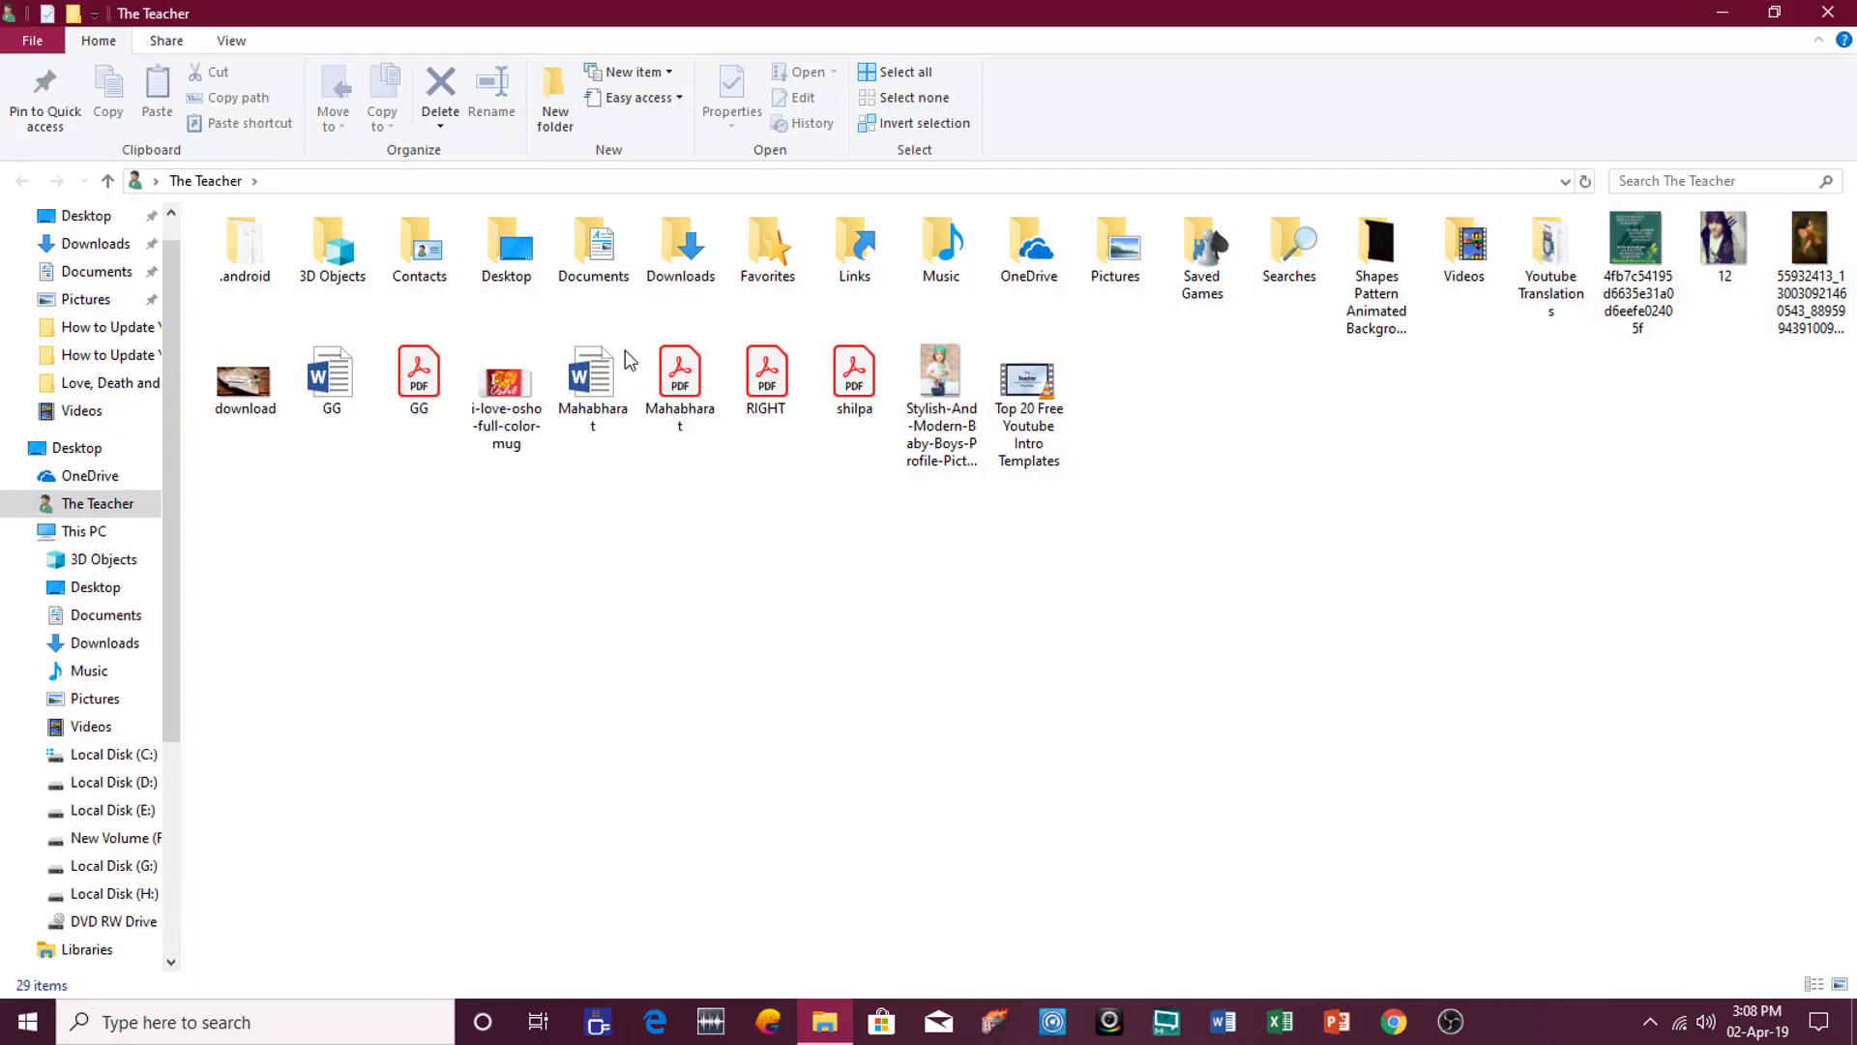
{"action": "double_click", "coordinate": [1466, 250]}
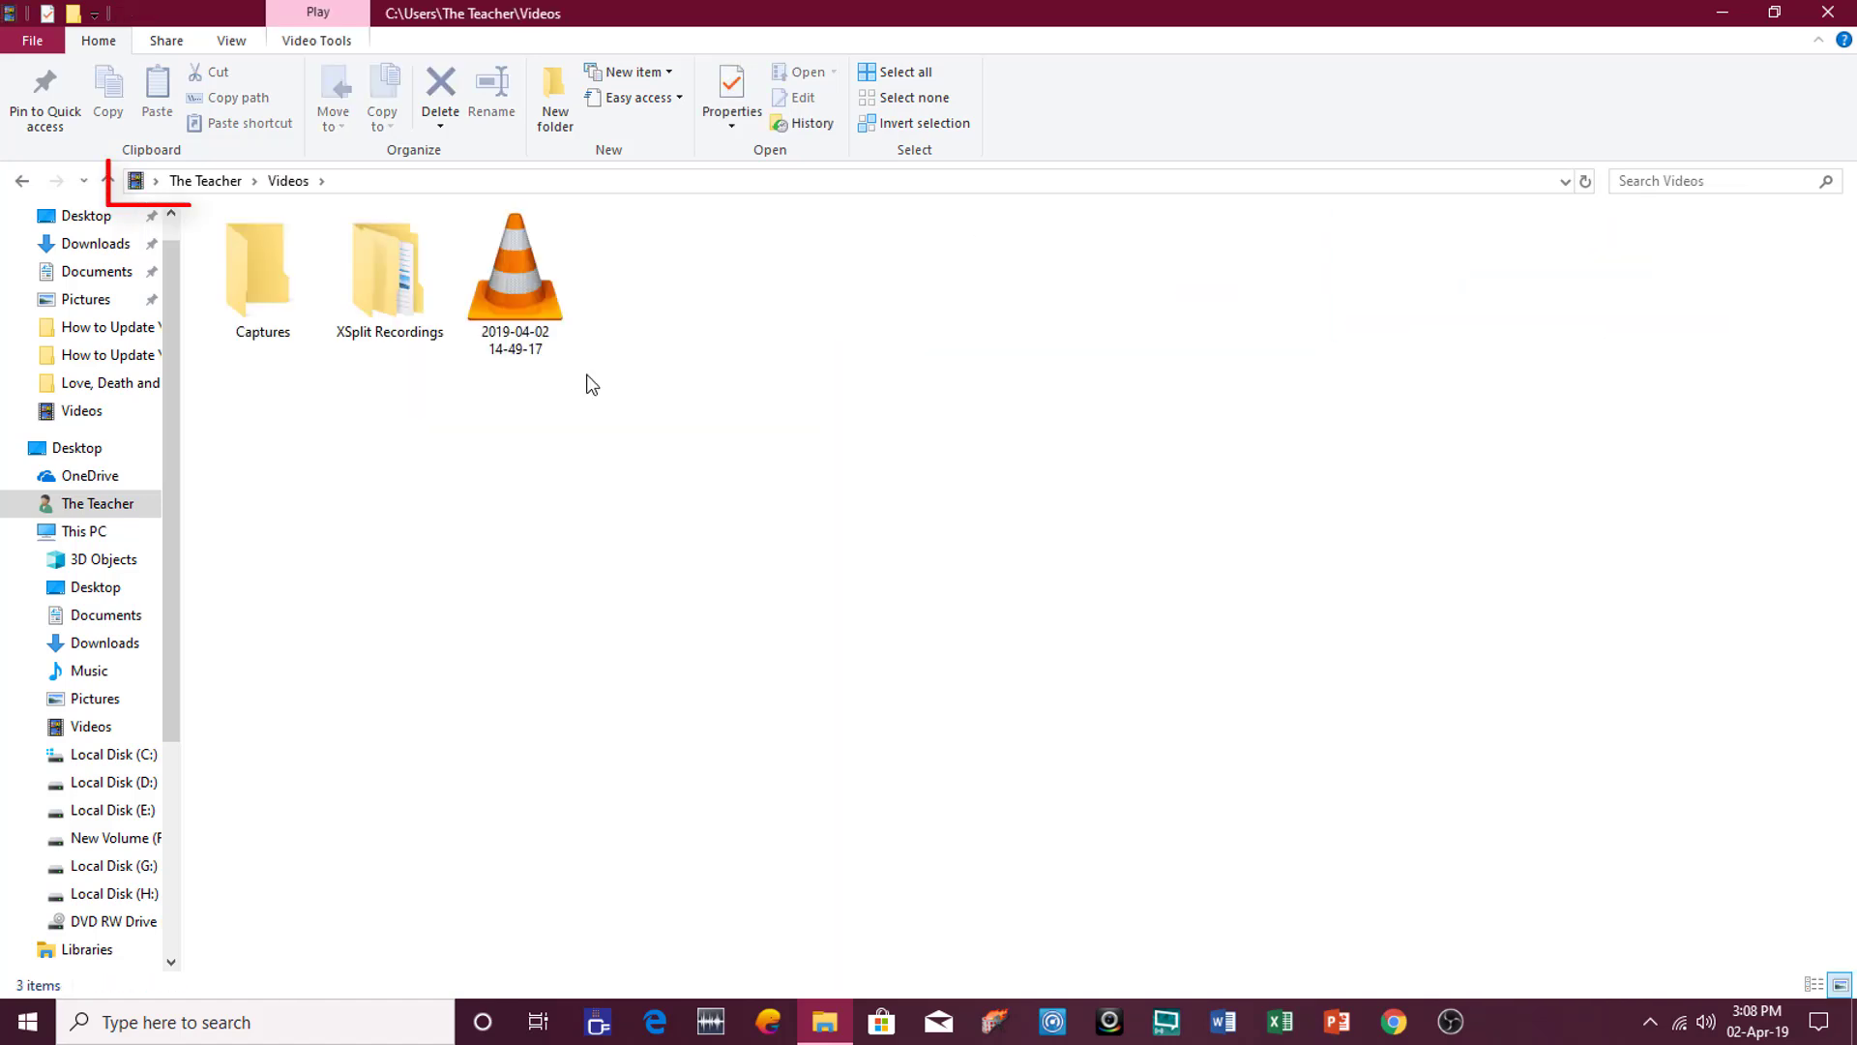
{"action": "left_click", "coordinate": [499, 290]}
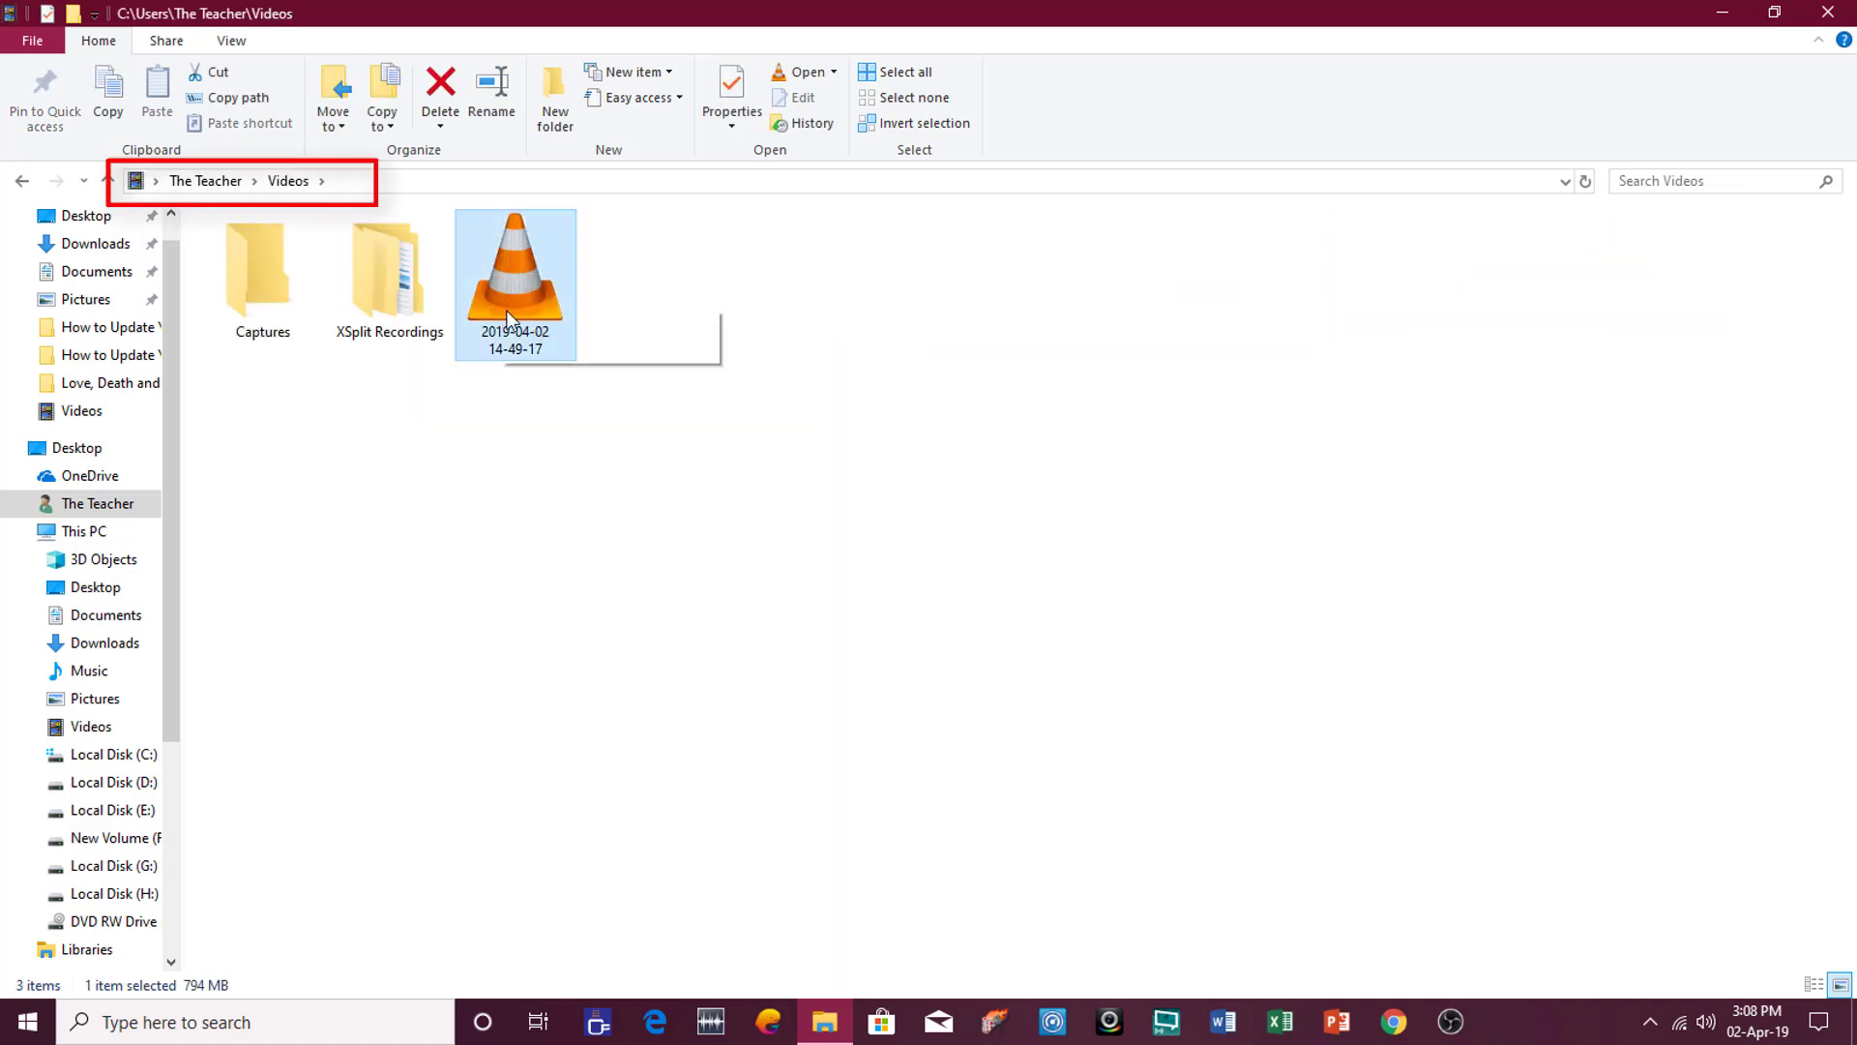
{"action": "mouse_move", "coordinate": [521, 300]}
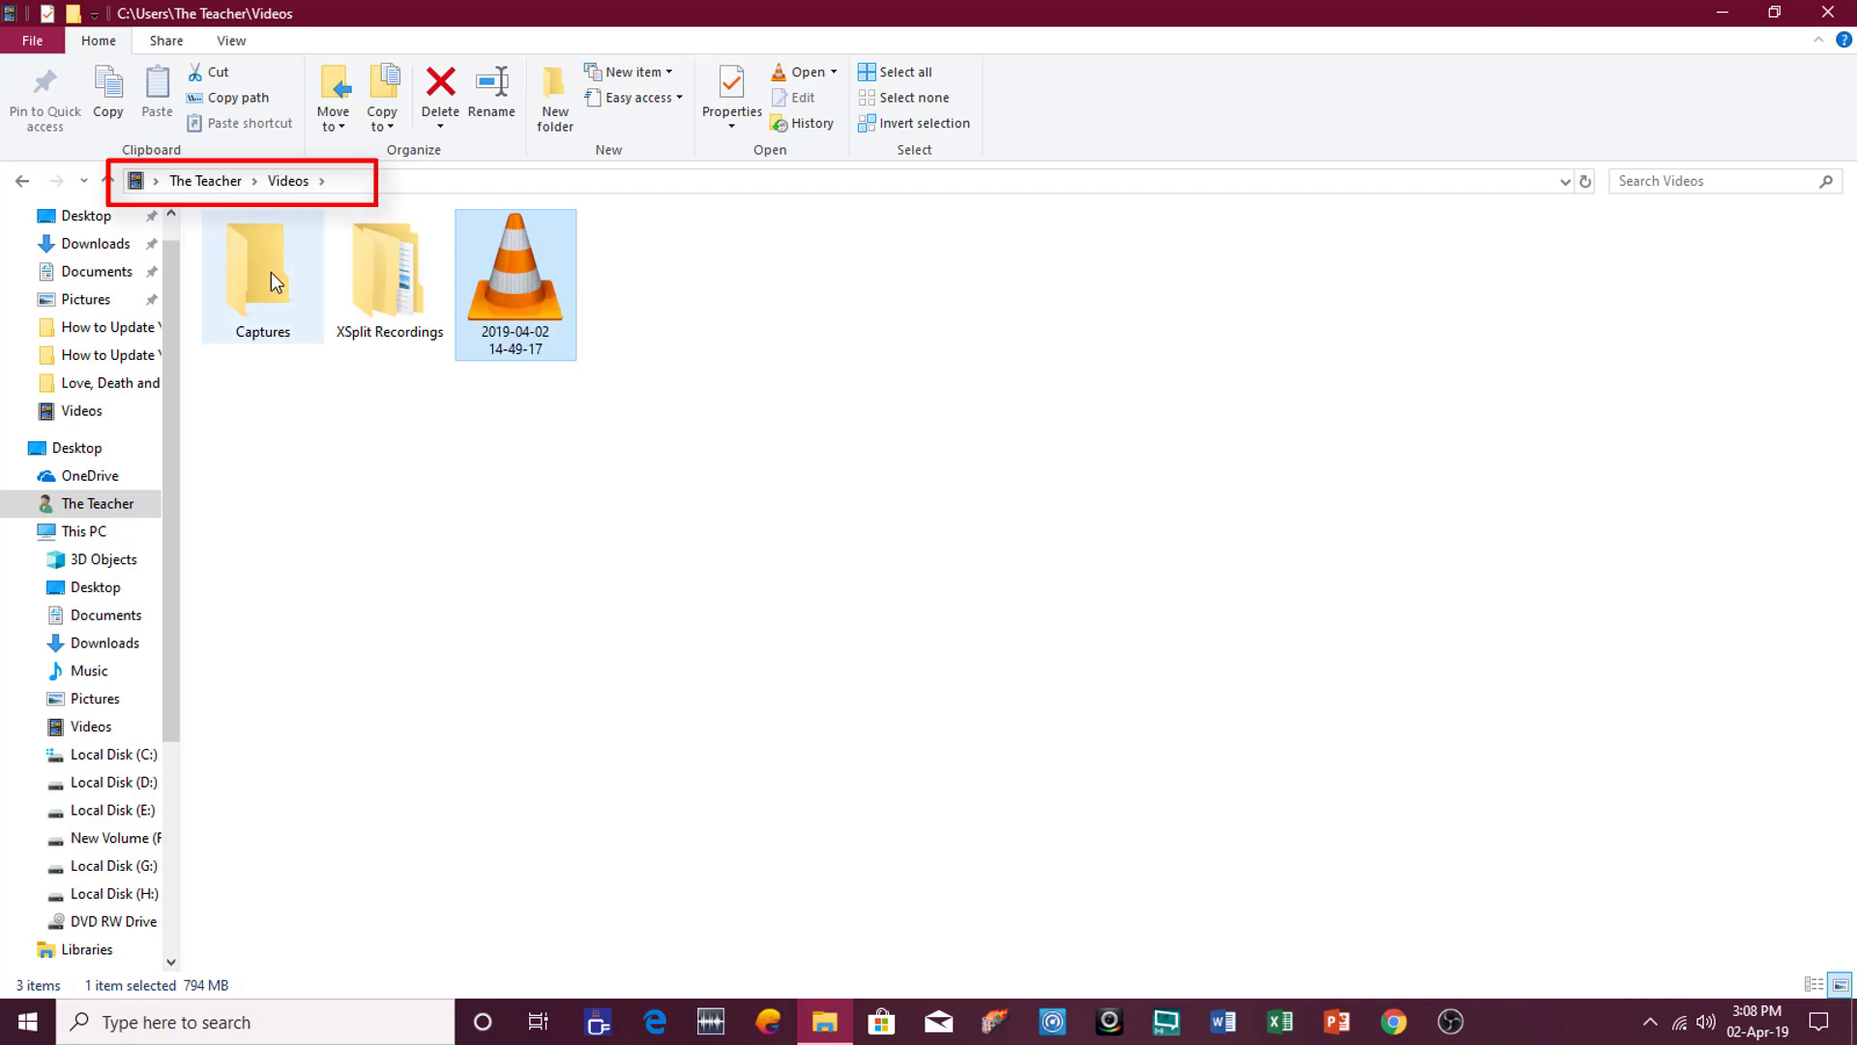
{"action": "left_click", "coordinate": [104, 274]}
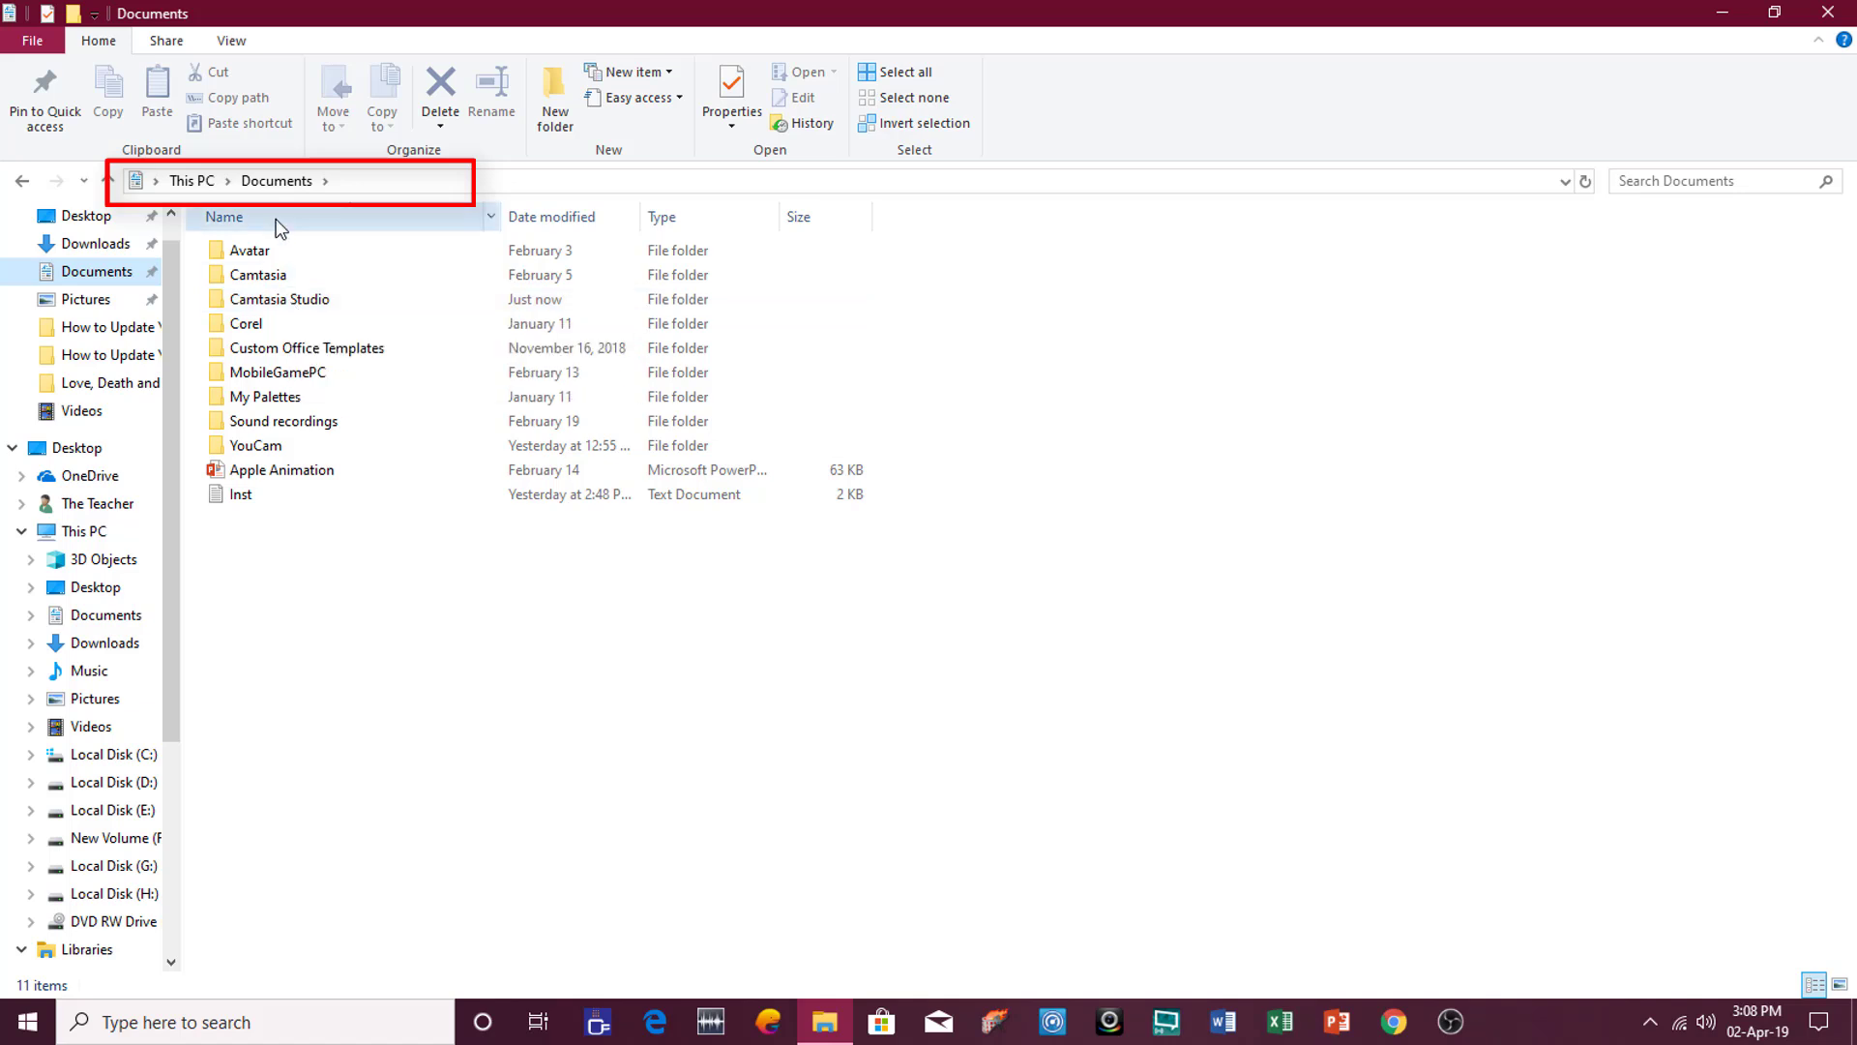
{"action": "double_click", "coordinate": [280, 302]}
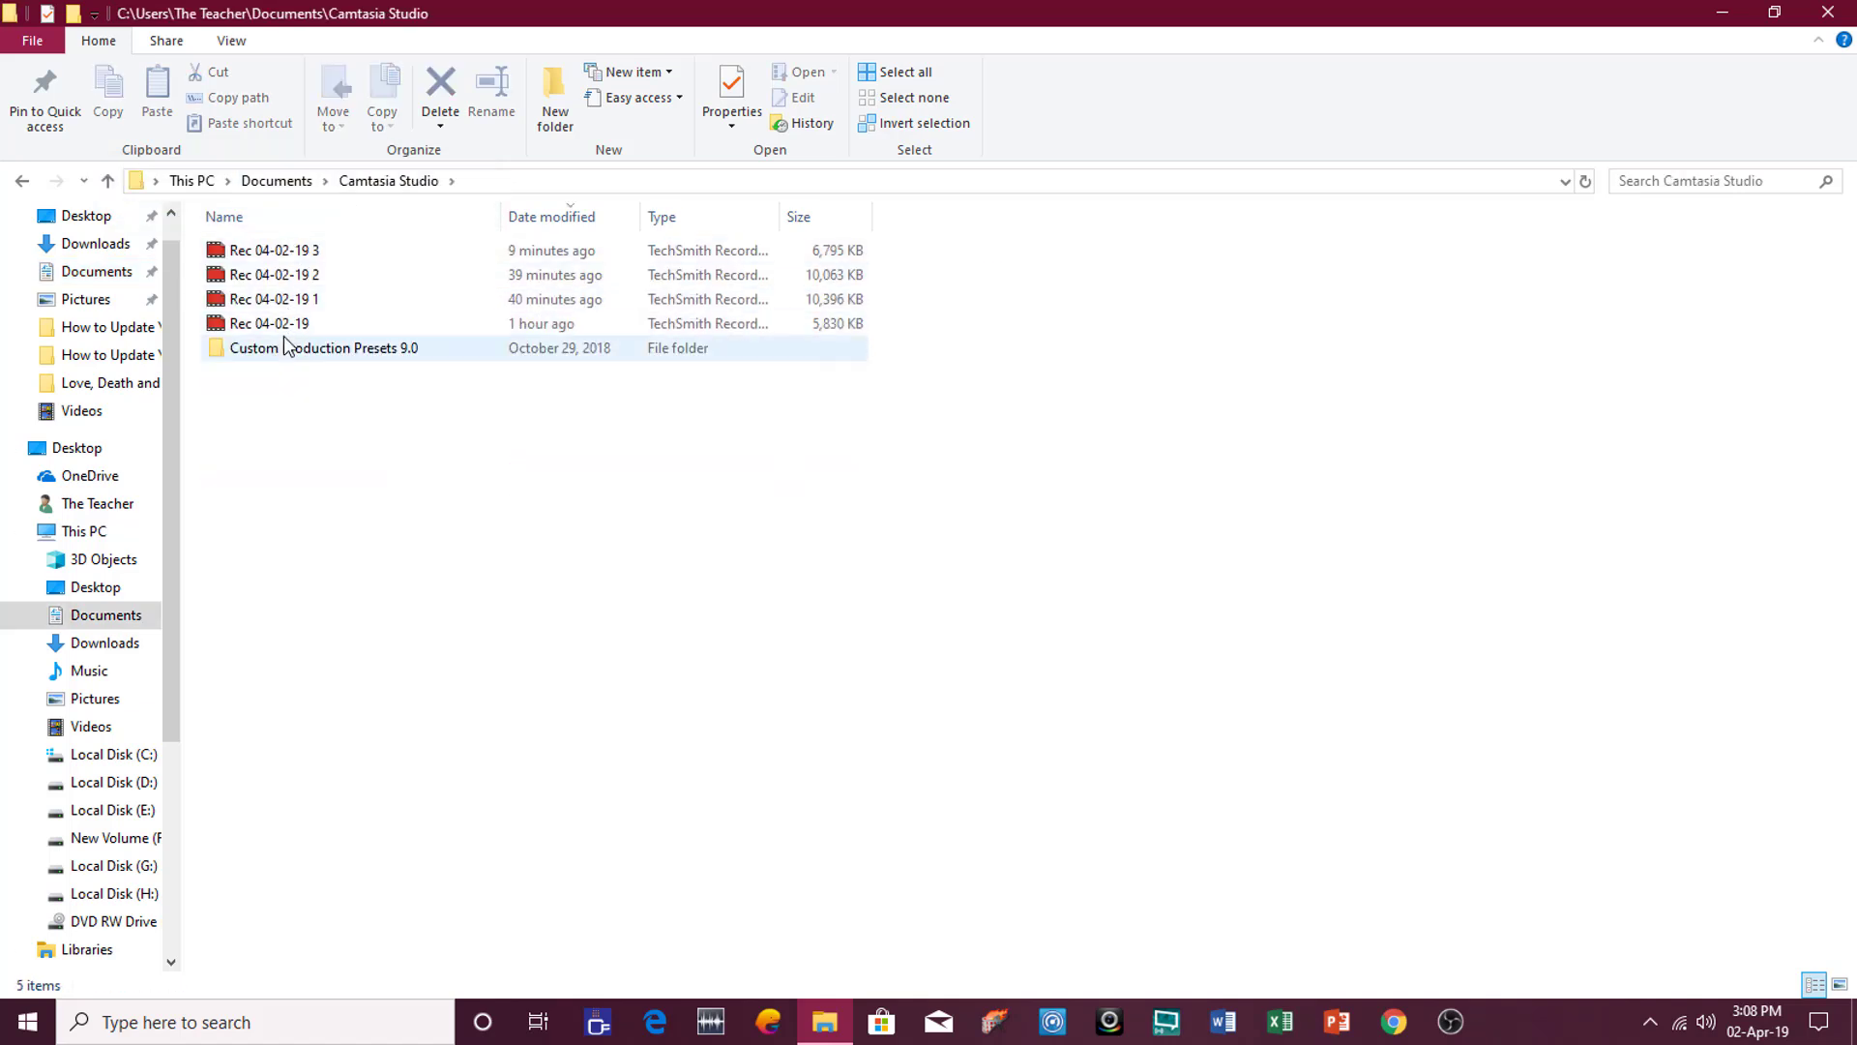